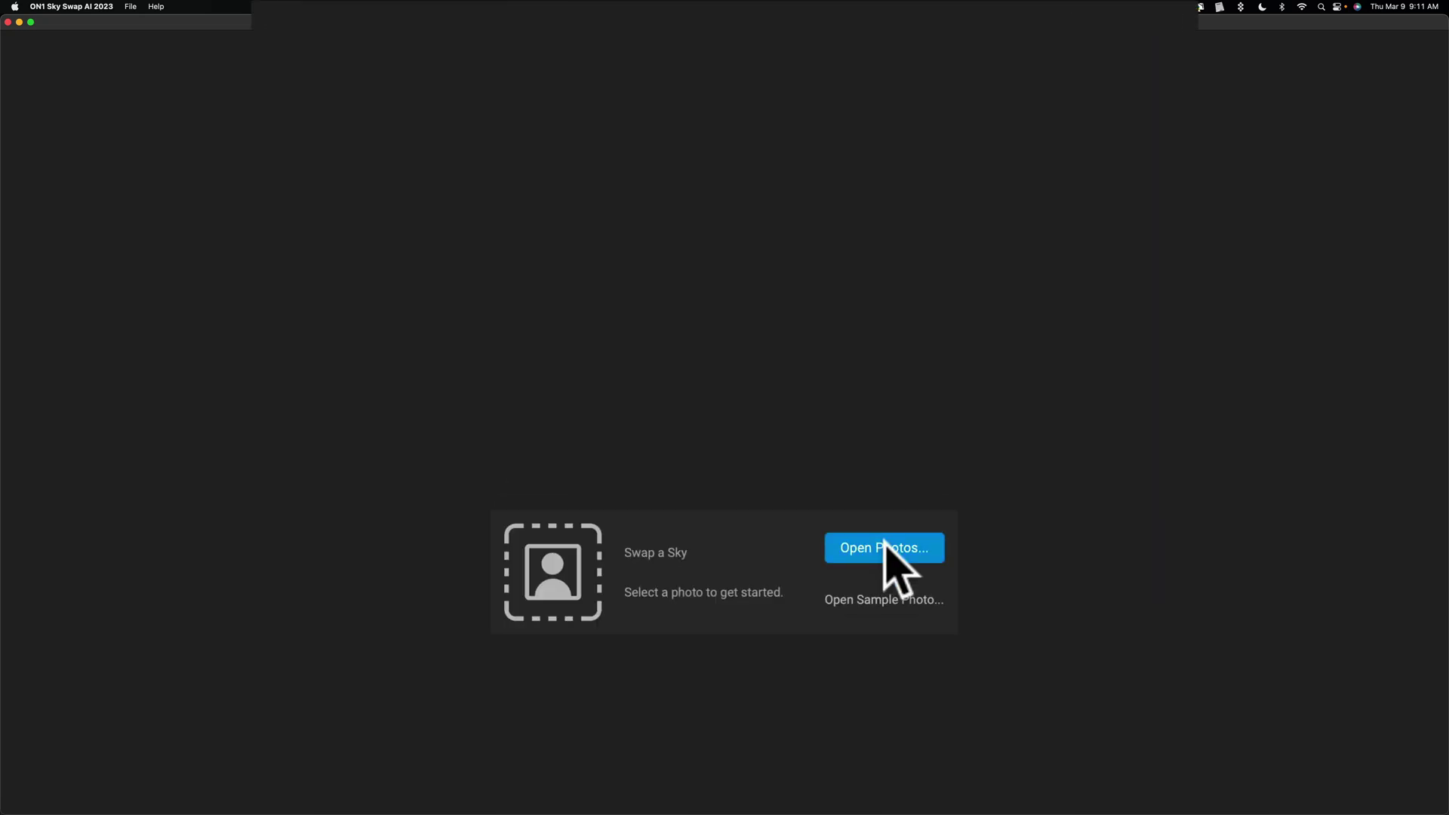
Open the Brooklyn Bridge photo DSCF6078.raf in the sky-swap editor
{"action": "left_click", "coordinate": [884, 545]}
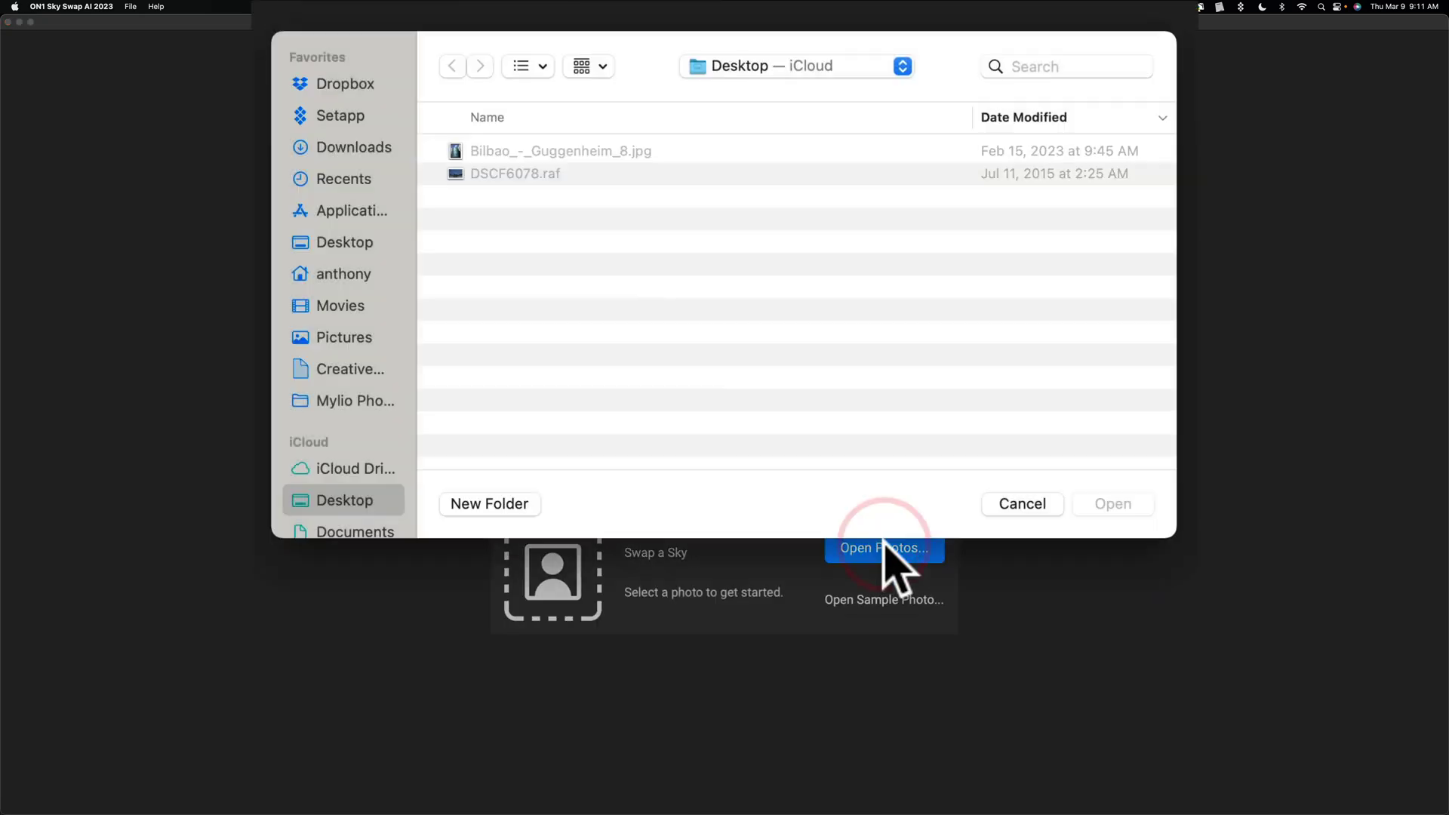
{"action": "left_click", "coordinate": [513, 173]}
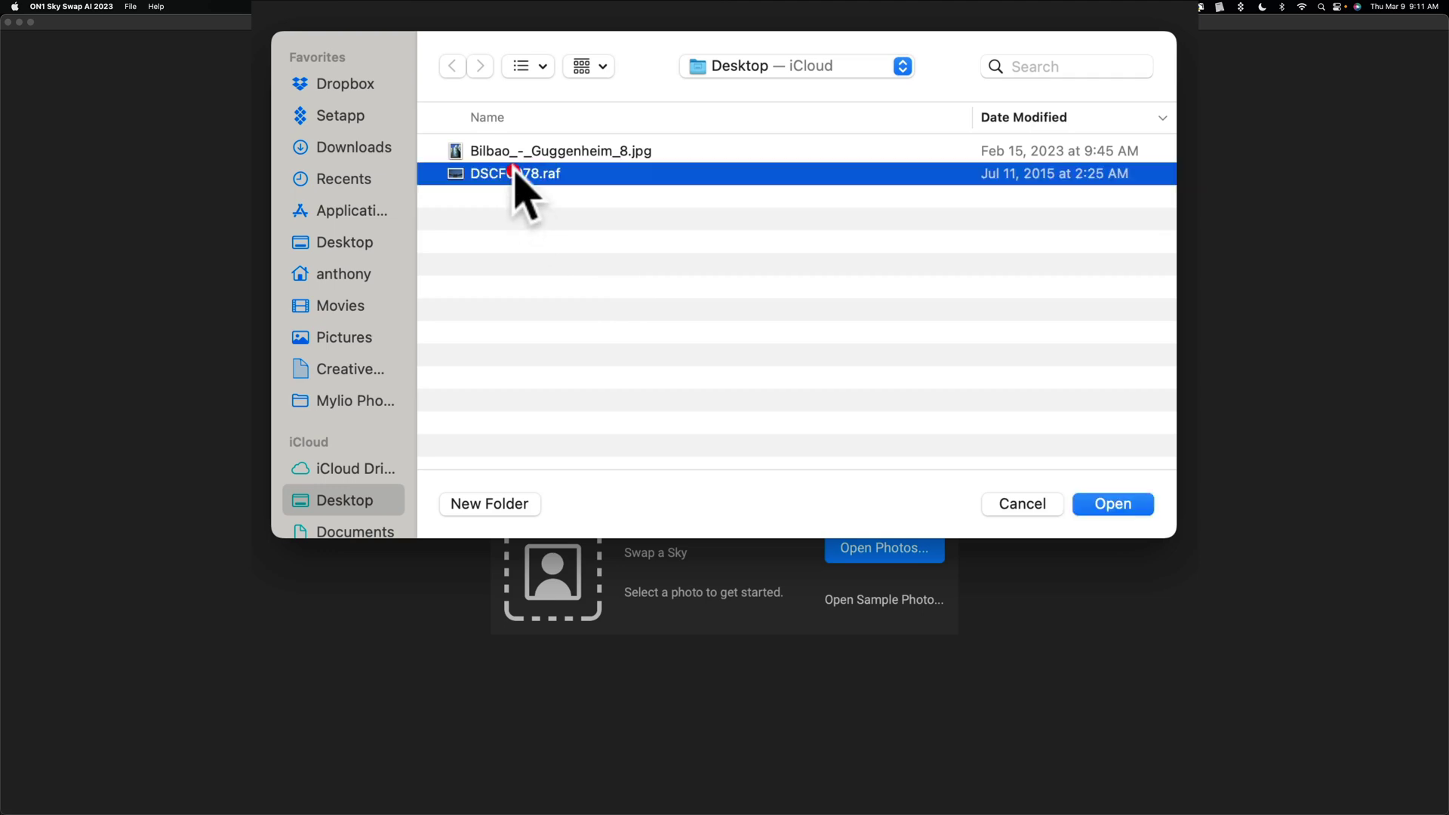
{"action": "left_click", "coordinate": [1113, 504]}
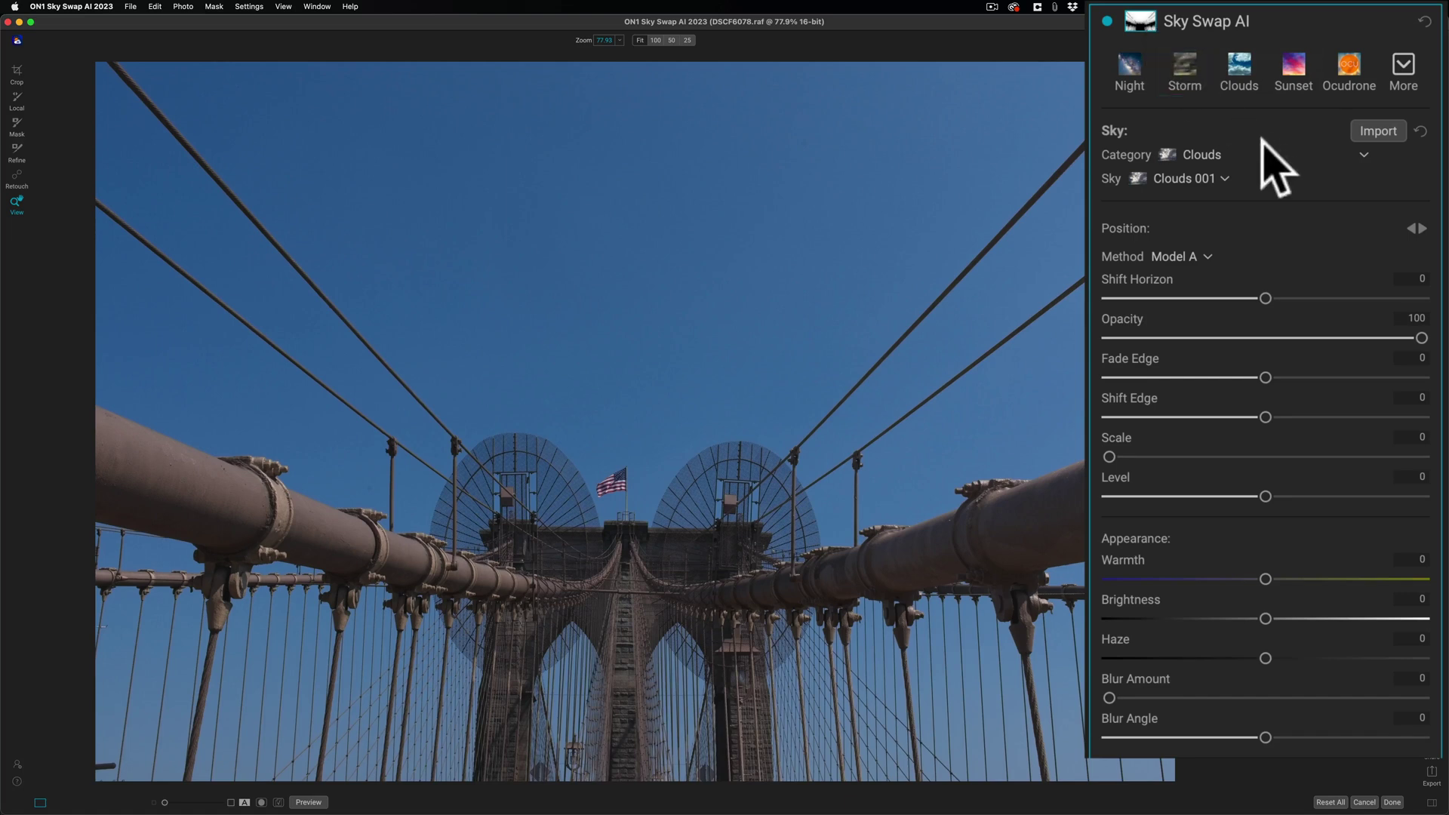
Switch the sky category to Ocudrone Blustery Blue, applying OcuDrone_Blustery_Blue_Sky_01
{"action": "left_click", "coordinate": [1359, 154]}
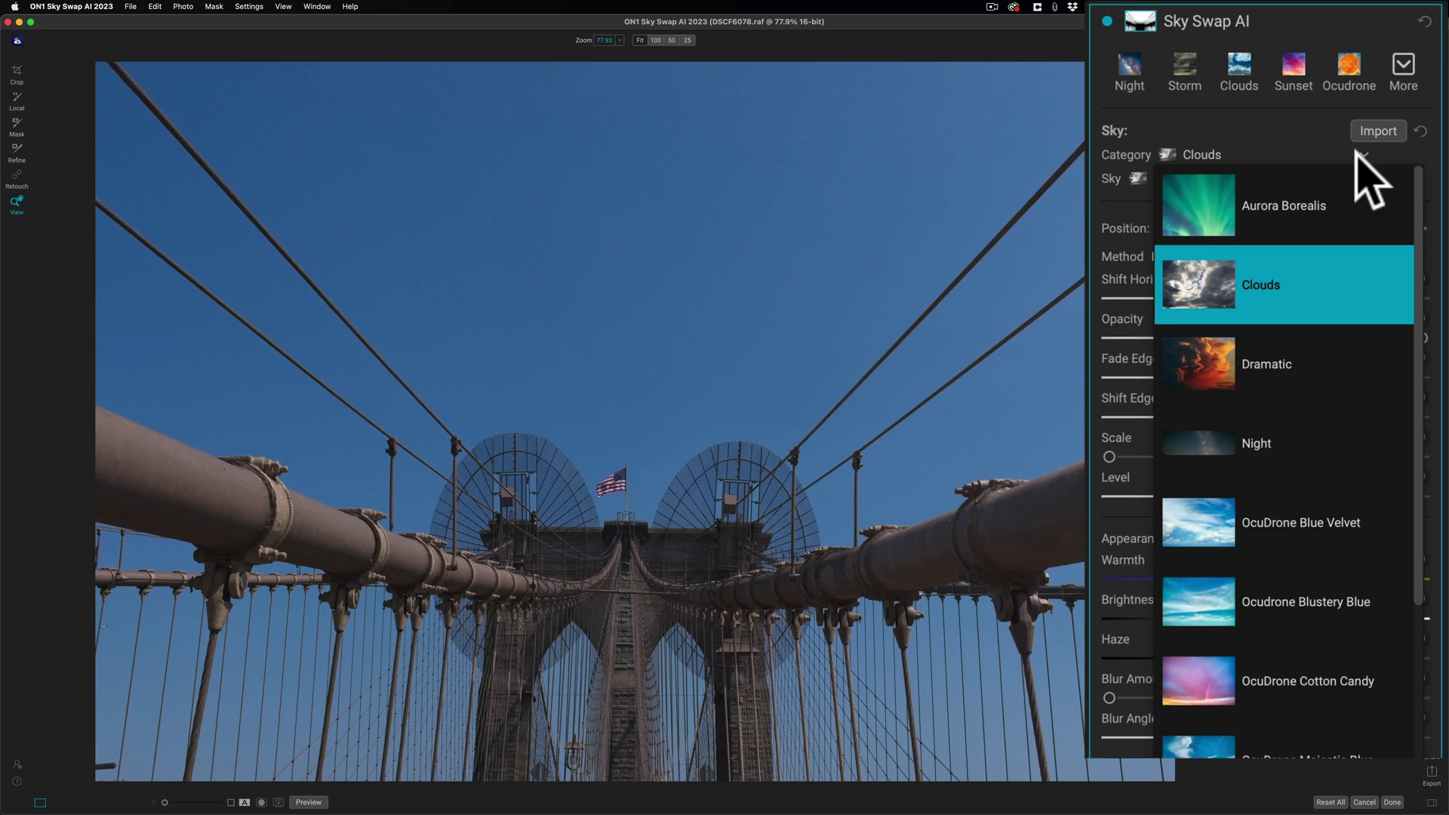
{"action": "left_click", "coordinate": [1322, 600]}
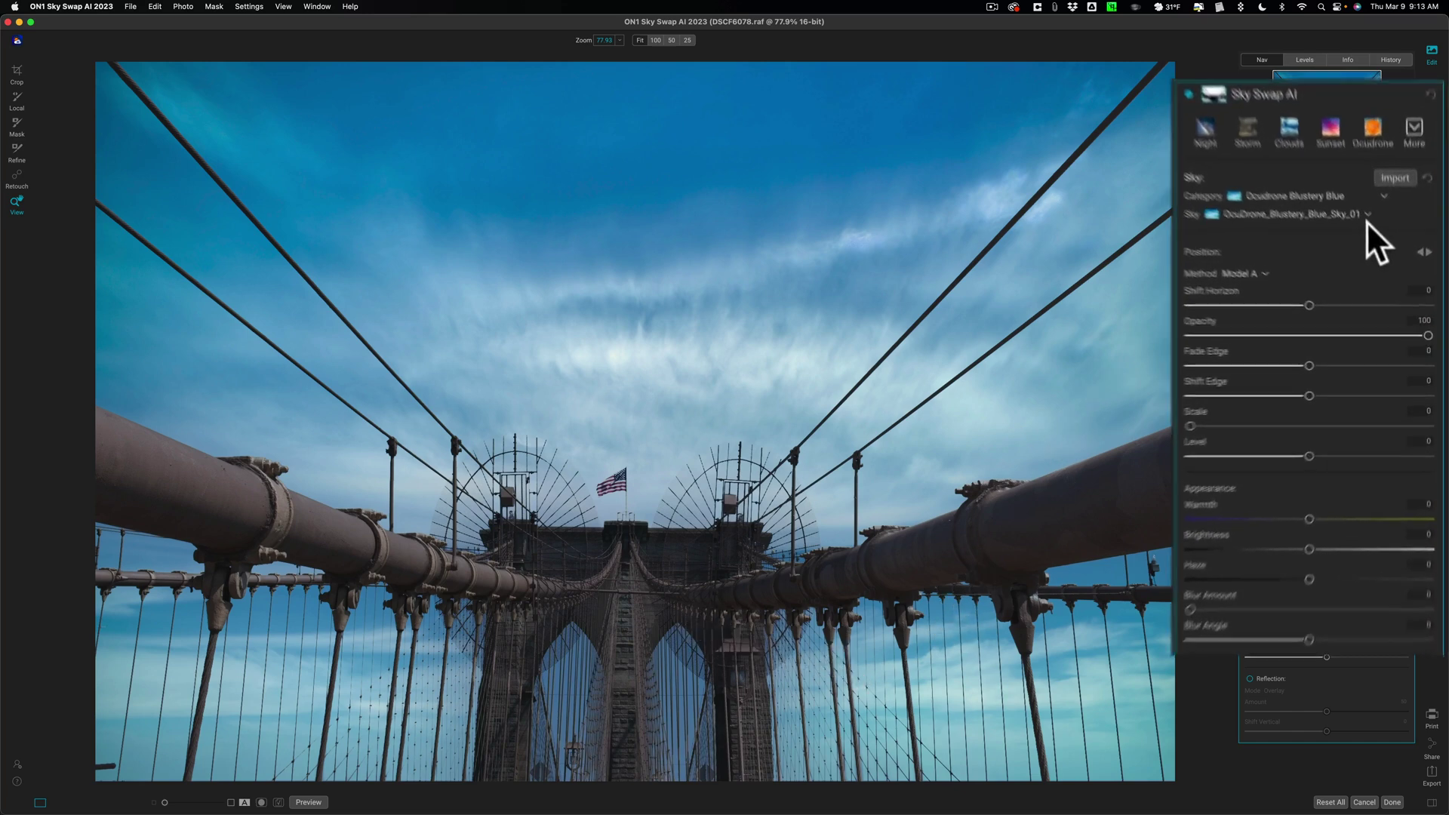
Replace the bridge's sky with OcuDrone_Blustery_Blue_Sky_06
{"action": "left_click", "coordinate": [1358, 197]}
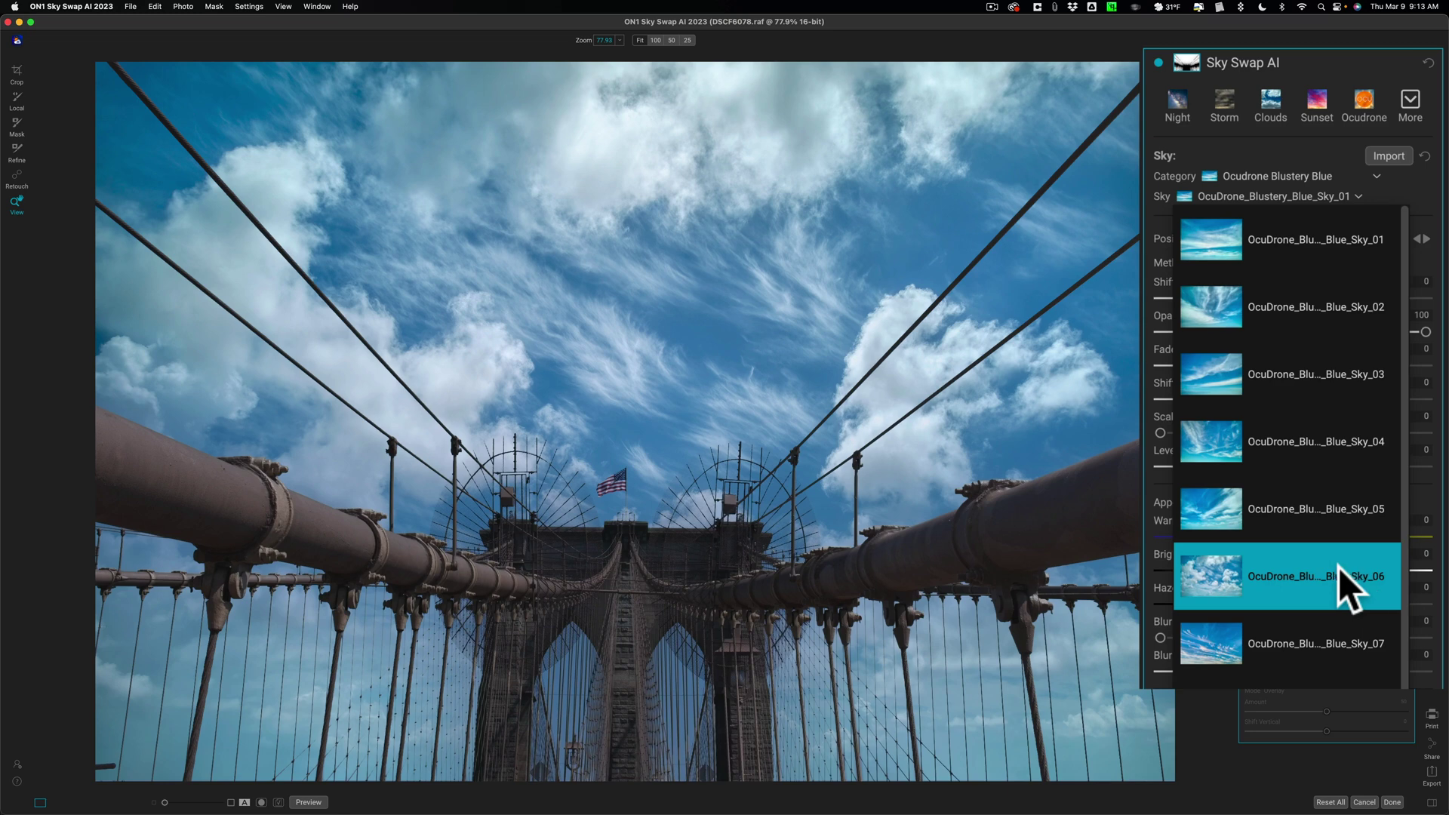
{"action": "left_click", "coordinate": [1339, 567]}
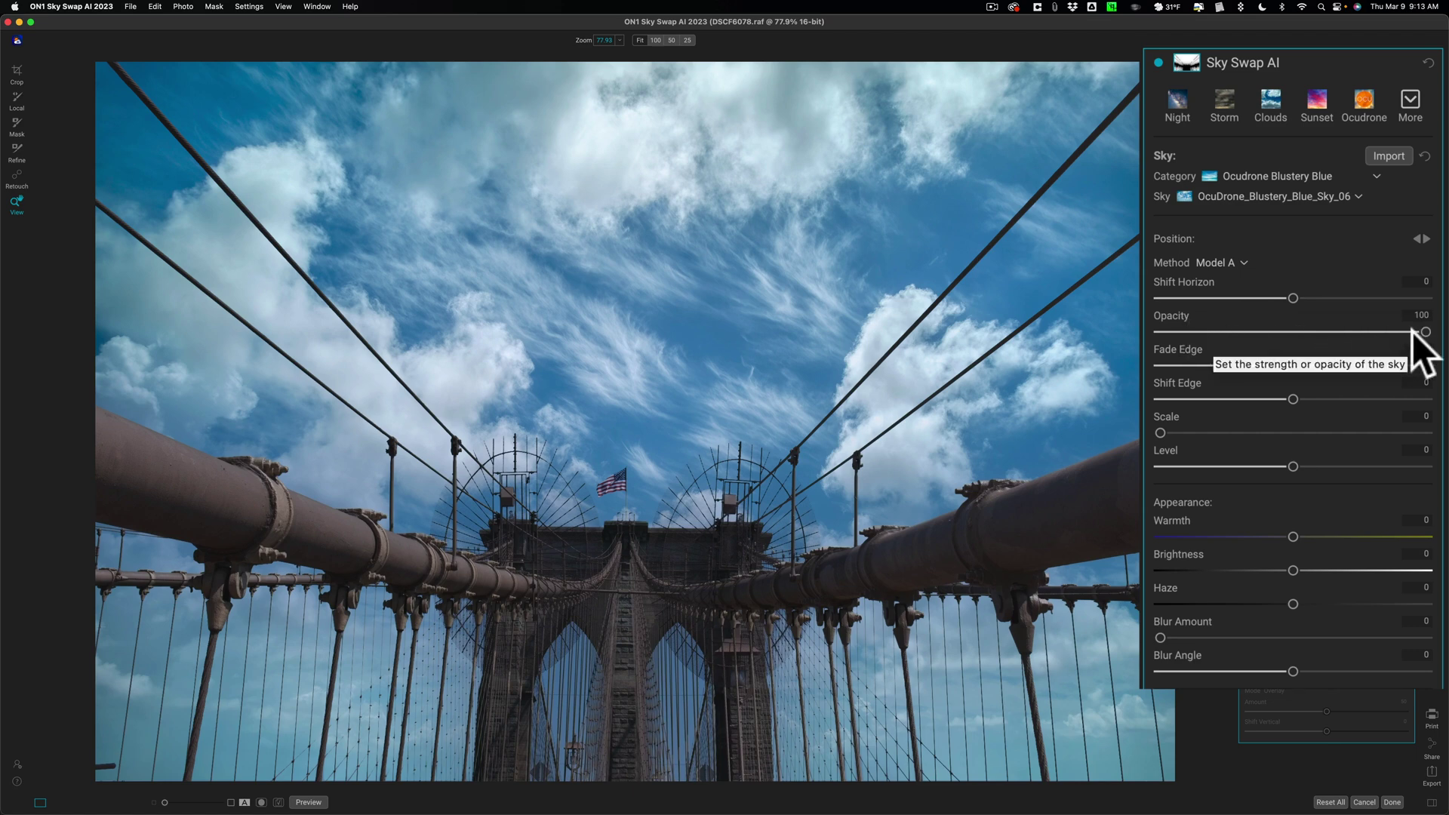
{"action": "mouse_move", "coordinate": [1426, 332]}
{"action": "left_mouse_down"}
{"action": "mouse_move", "coordinate": [1234, 332]}
{"action": "mouse_move", "coordinate": [1426, 332]}
{"action": "left_mouse_up"}
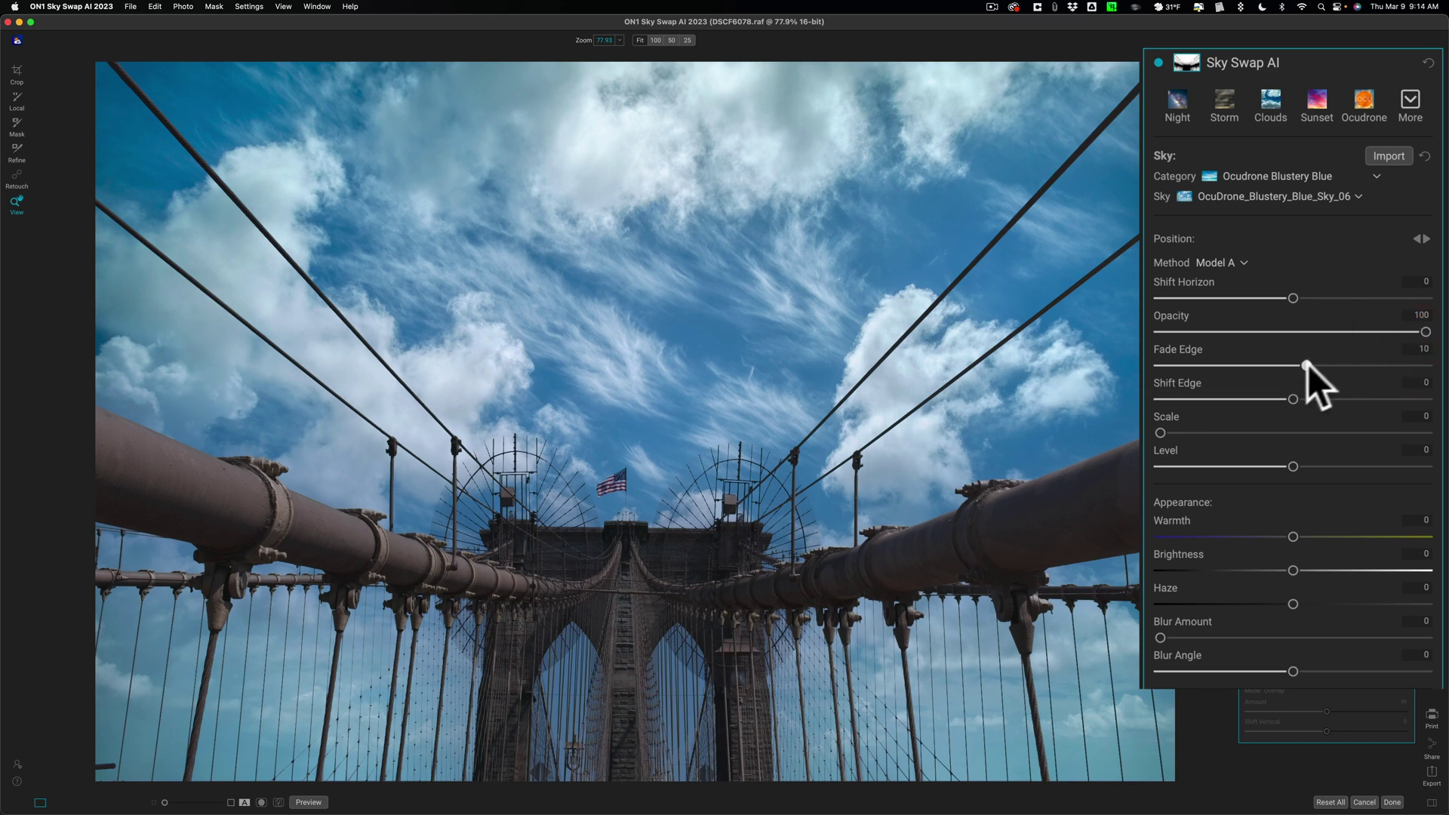
{"action": "mouse_move", "coordinate": [1293, 365]}
{"action": "left_mouse_down"}
{"action": "mouse_move", "coordinate": [1266, 364]}
{"action": "mouse_move", "coordinate": [1294, 364]}
{"action": "left_mouse_up"}
Set the sky to Warmth 16, Brightness 12 and Haze -4
{"action": "left_click", "coordinate": [1292, 534]}
{"action": "left_click_drag", "start_coordinate": [1292, 566], "coordinate": [1329, 565]}
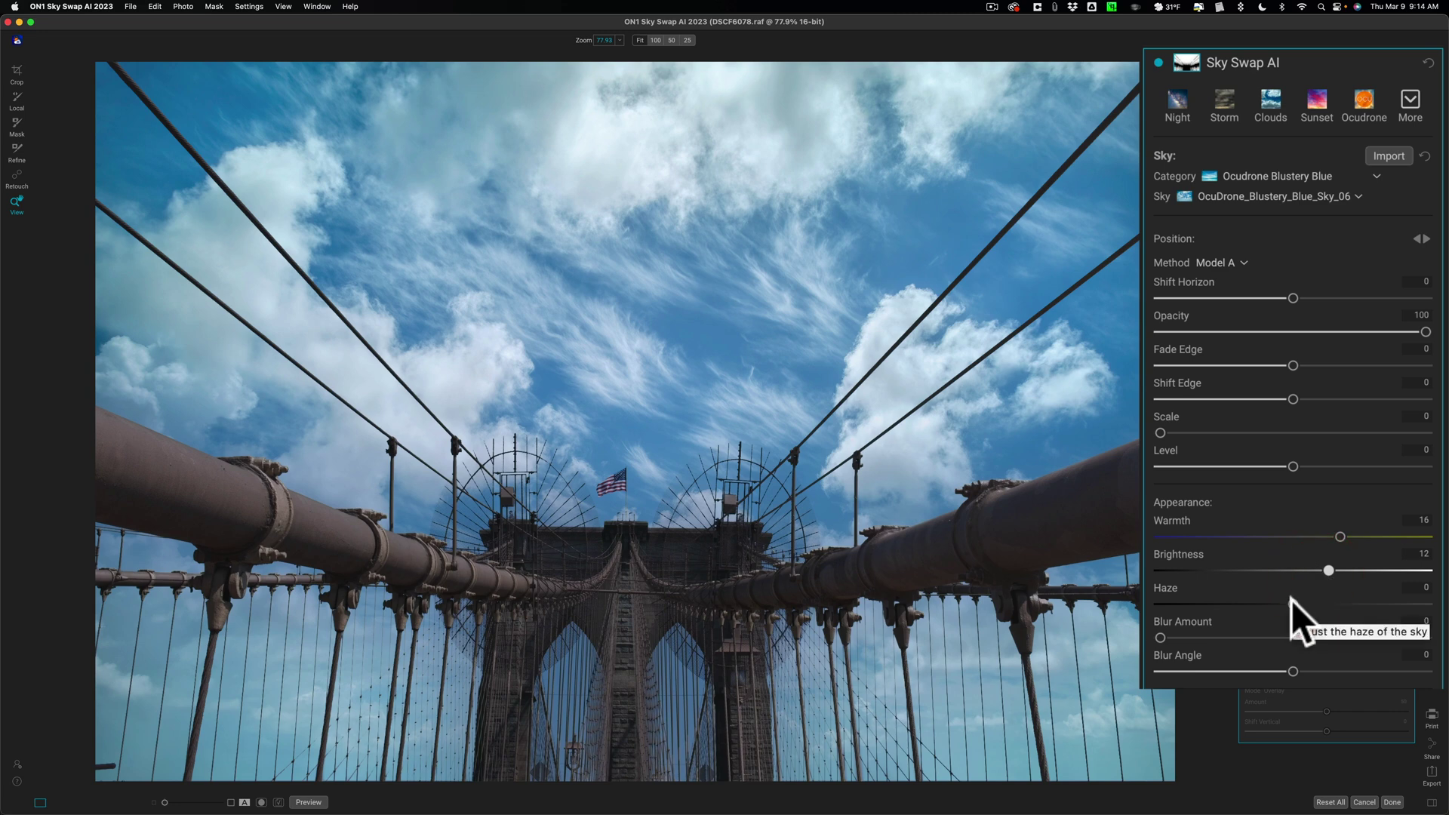
{"action": "mouse_move", "coordinate": [1292, 600]}
{"action": "left_mouse_down"}
{"action": "mouse_move", "coordinate": [1339, 602]}
{"action": "mouse_move", "coordinate": [1251, 601]}
{"action": "mouse_move", "coordinate": [1283, 601]}
{"action": "left_mouse_up"}
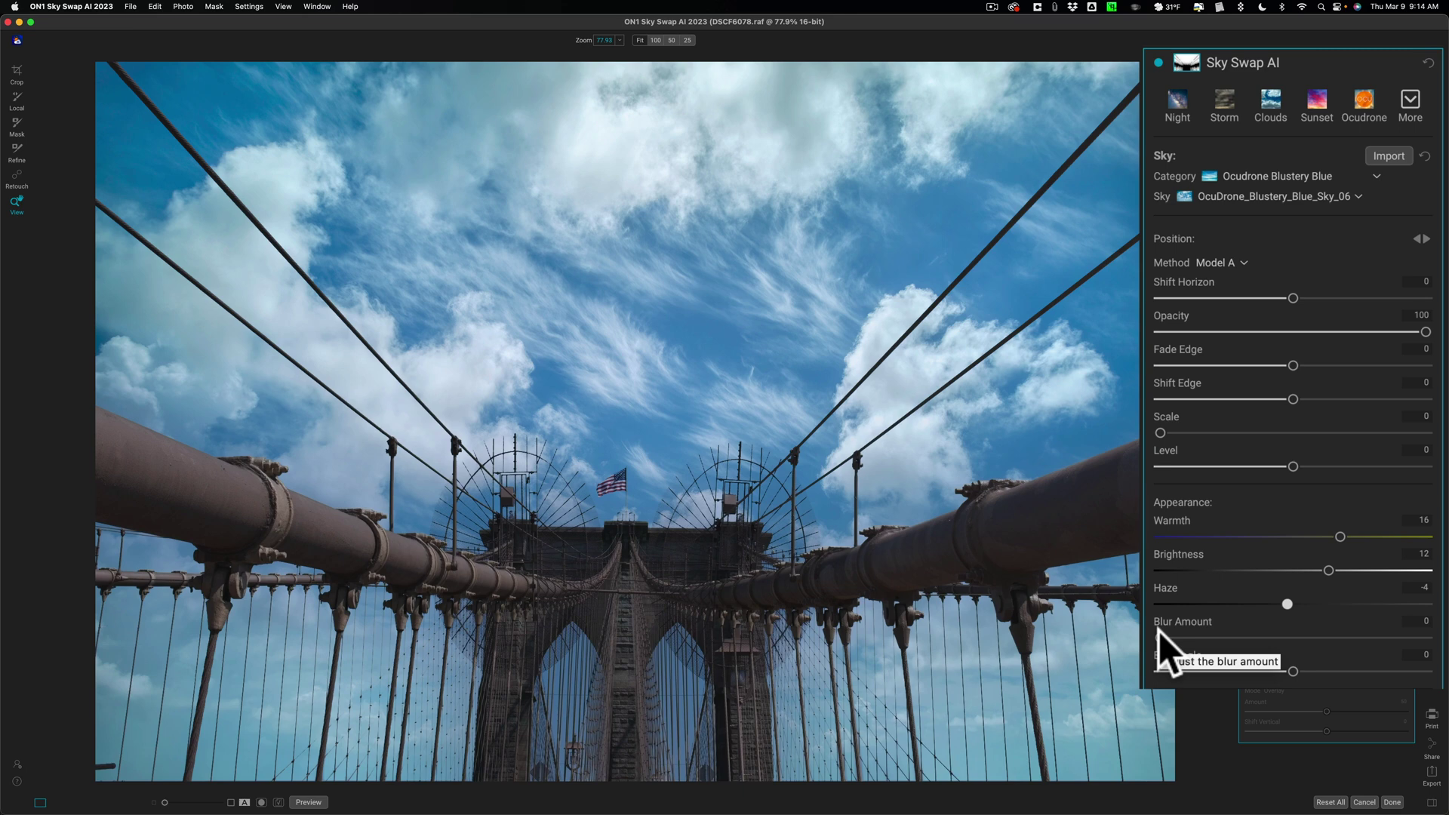
Try sky Blur Amount and Blur Angle, then reset both to default
{"action": "left_click_drag", "start_coordinate": [1158, 631], "coordinate": [1245, 636]}
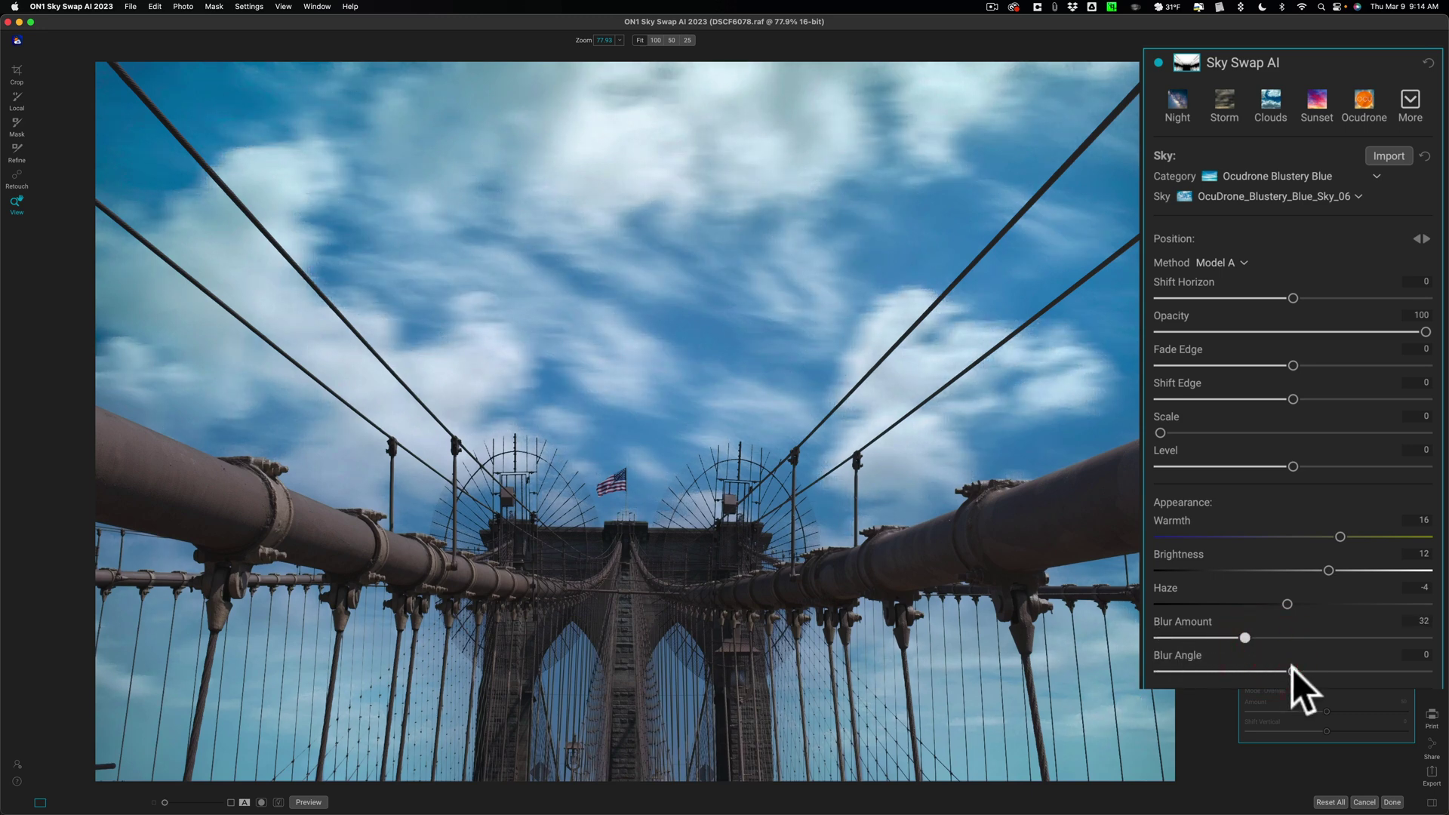
{"action": "mouse_move", "coordinate": [1289, 669]}
{"action": "left_mouse_down"}
{"action": "mouse_move", "coordinate": [1216, 667]}
{"action": "mouse_move", "coordinate": [1333, 674]}
{"action": "mouse_move", "coordinate": [1293, 672]}
{"action": "left_mouse_up"}
{"action": "double_click", "coordinate": [1245, 638]}
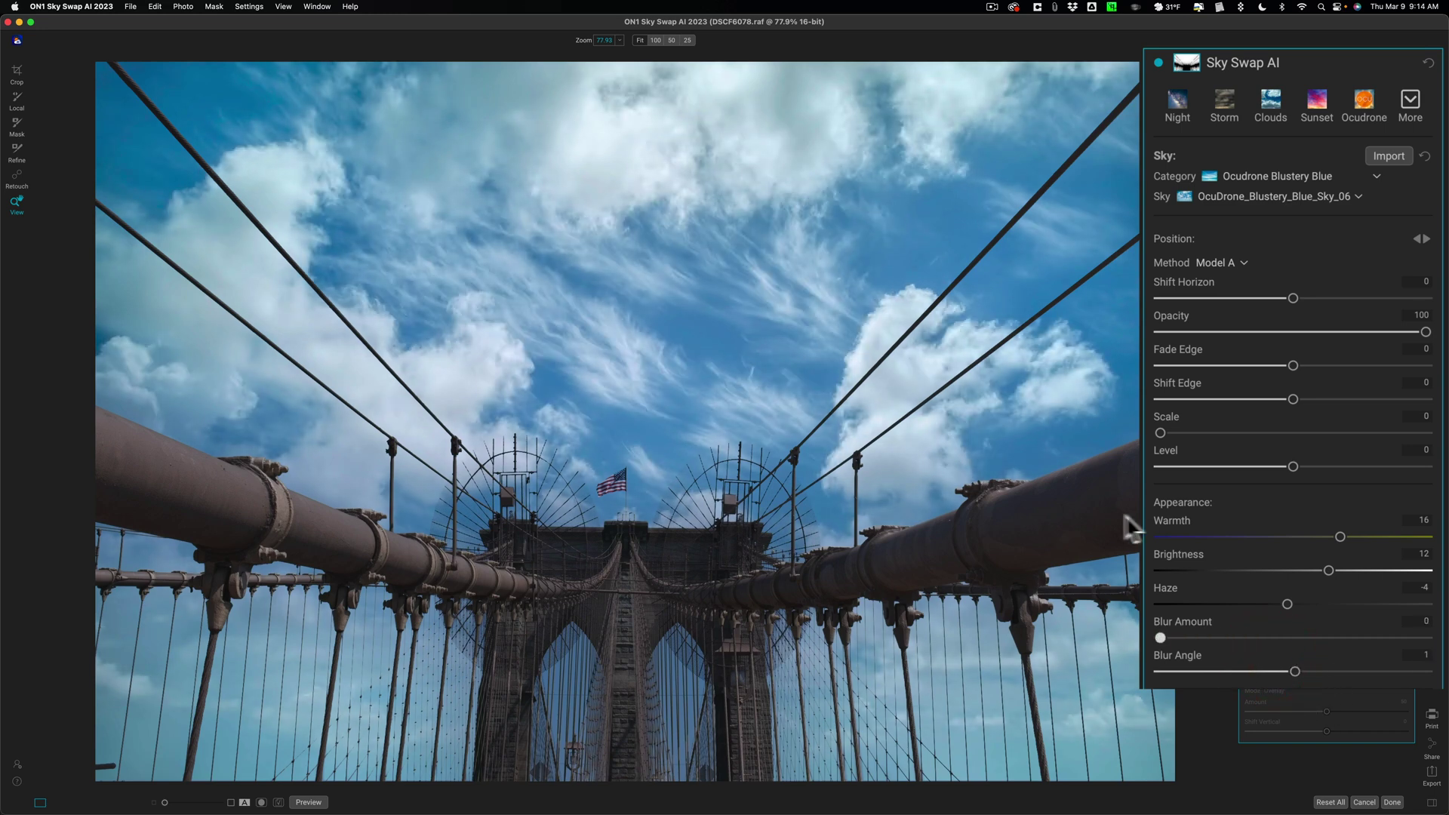
{"action": "double_click", "coordinate": [1294, 670]}
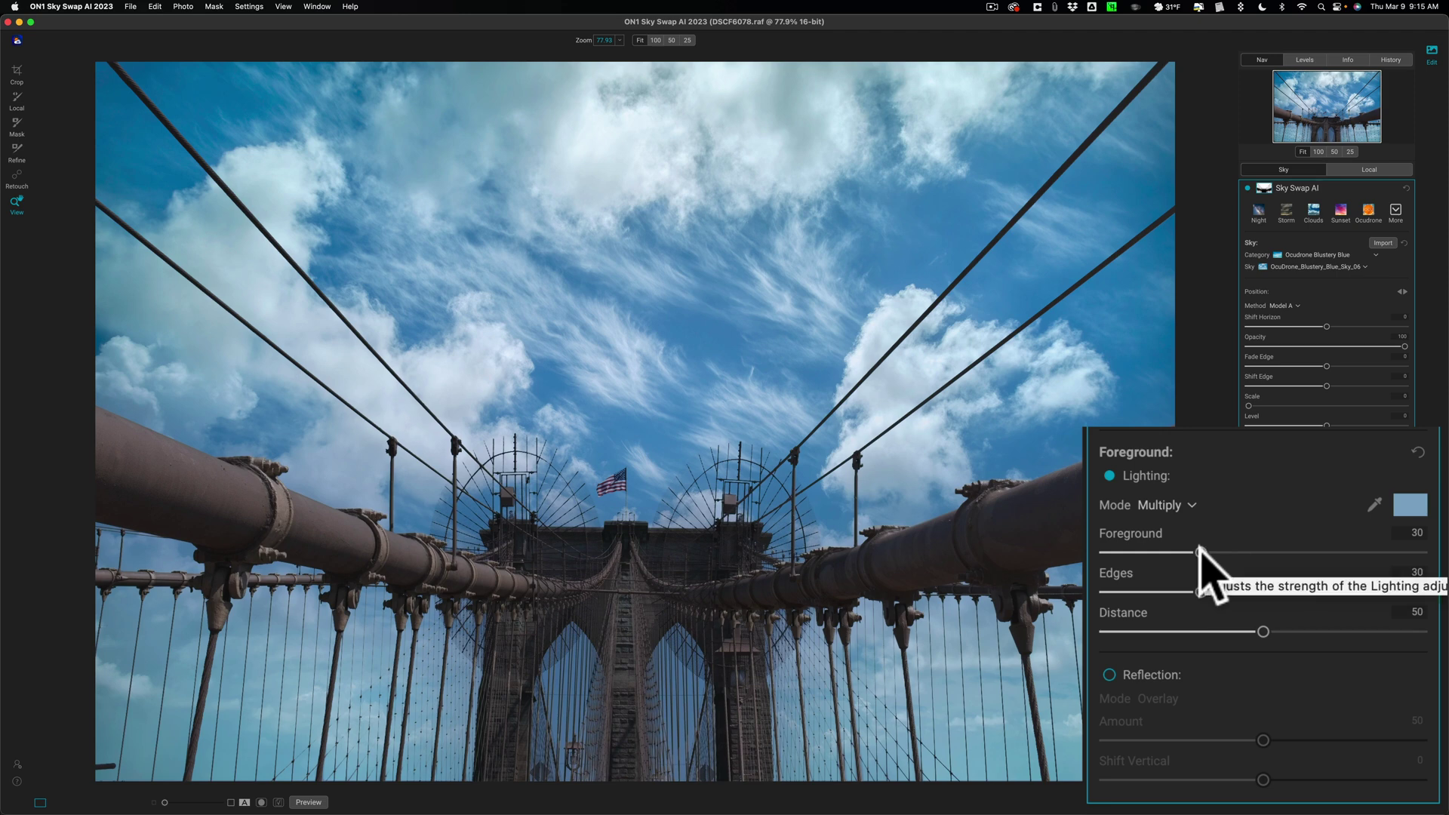
Lower foreground lighting to Foreground 5 and Edges 28, keeping Distance at 50
{"action": "left_click_drag", "start_coordinate": [1200, 551], "coordinate": [1122, 551]}
{"action": "mouse_move", "coordinate": [1200, 592]}
{"action": "left_mouse_down"}
{"action": "mouse_move", "coordinate": [1379, 592]}
{"action": "mouse_move", "coordinate": [1191, 592]}
{"action": "left_mouse_up"}
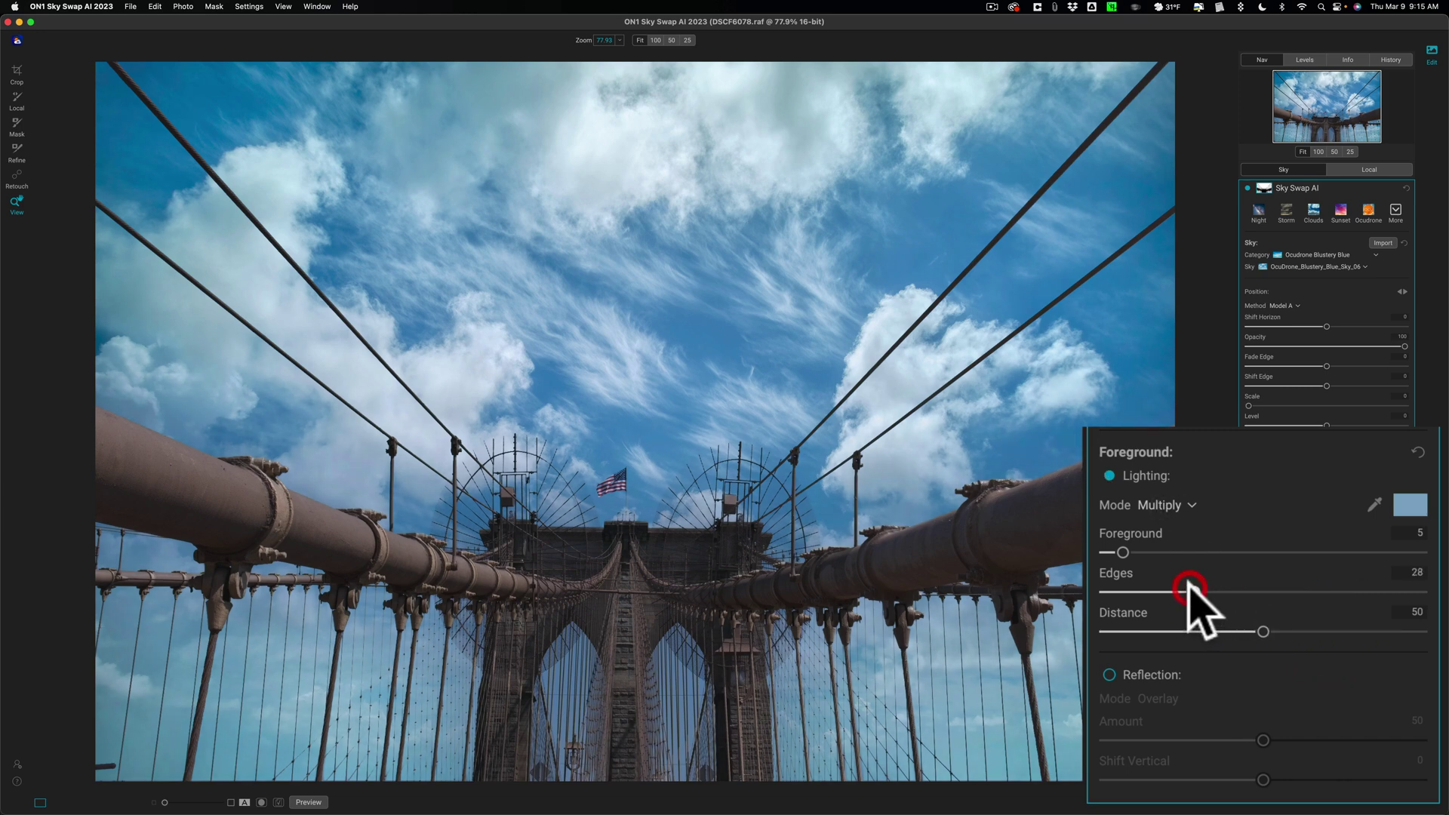
{"action": "mouse_move", "coordinate": [1263, 632]}
{"action": "left_mouse_down"}
{"action": "mouse_move", "coordinate": [1358, 631]}
{"action": "mouse_move", "coordinate": [1200, 631]}
{"action": "mouse_move", "coordinate": [1421, 632]}
{"action": "mouse_move", "coordinate": [1219, 631]}
{"action": "mouse_move", "coordinate": [1263, 631]}
{"action": "left_mouse_up"}
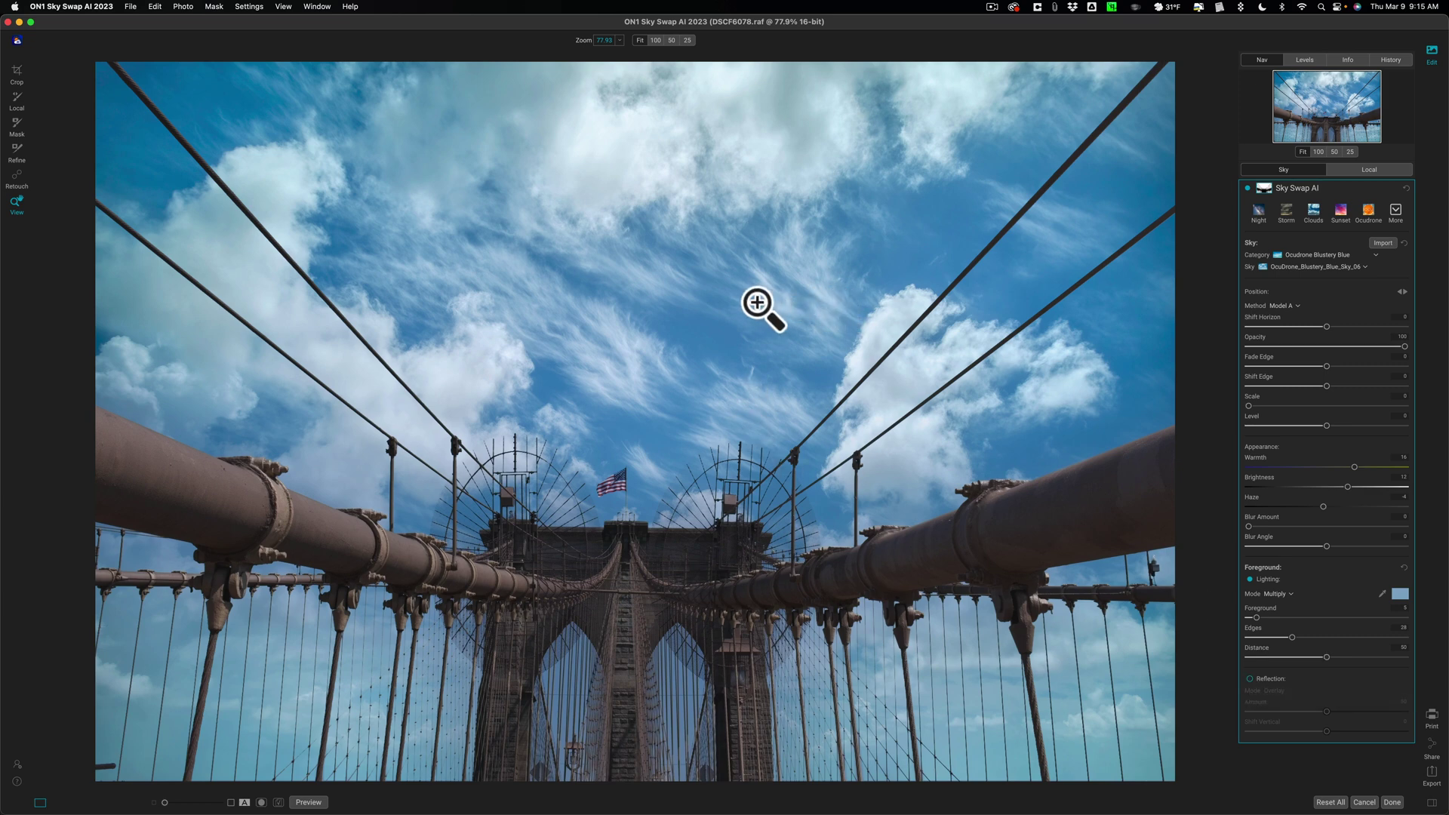
Save the edited photo to the Desktop as a JPEG named DSCF6078.jpg
{"action": "left_click", "coordinate": [1413, 794]}
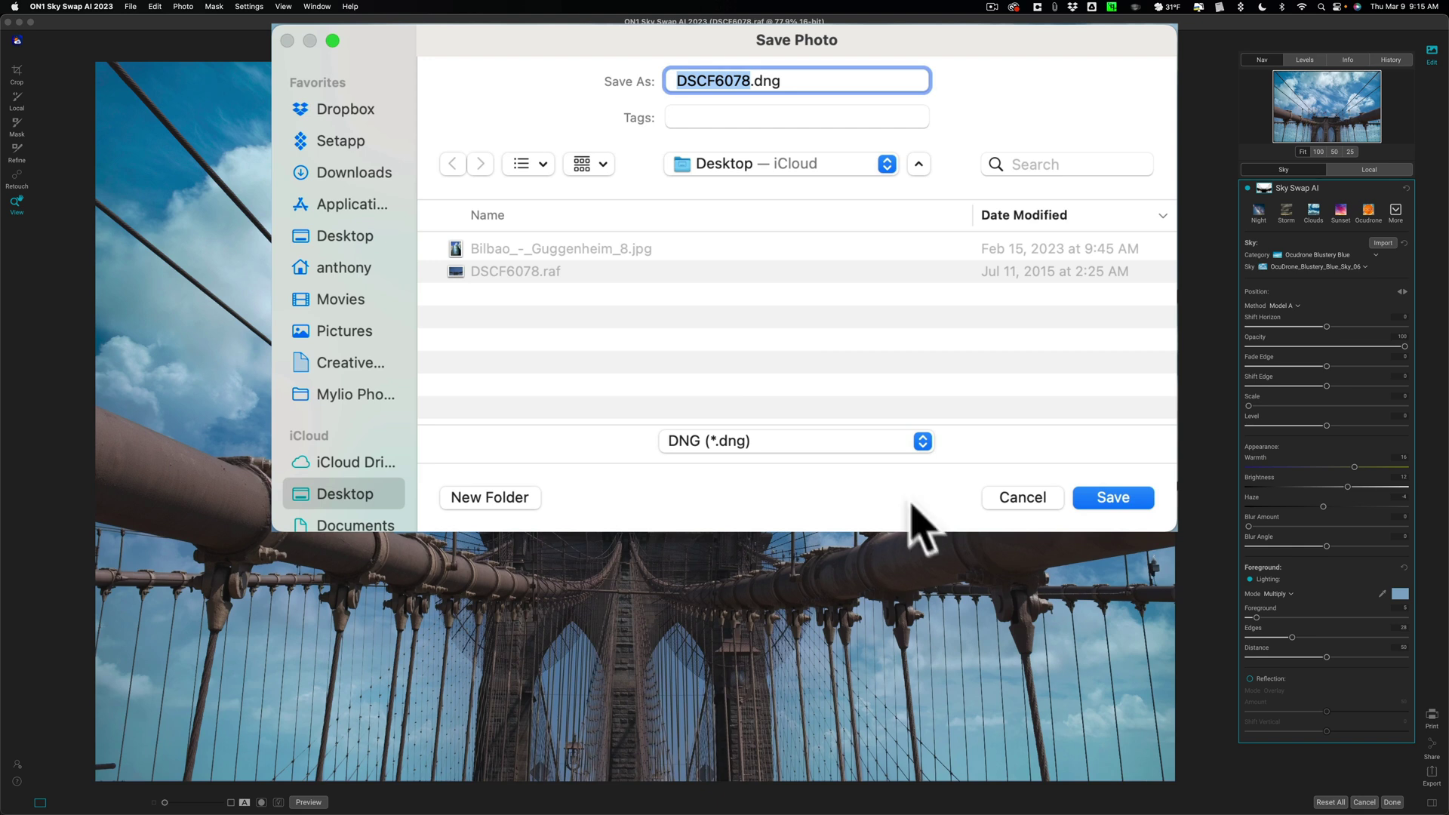
{"action": "left_click", "coordinate": [922, 442]}
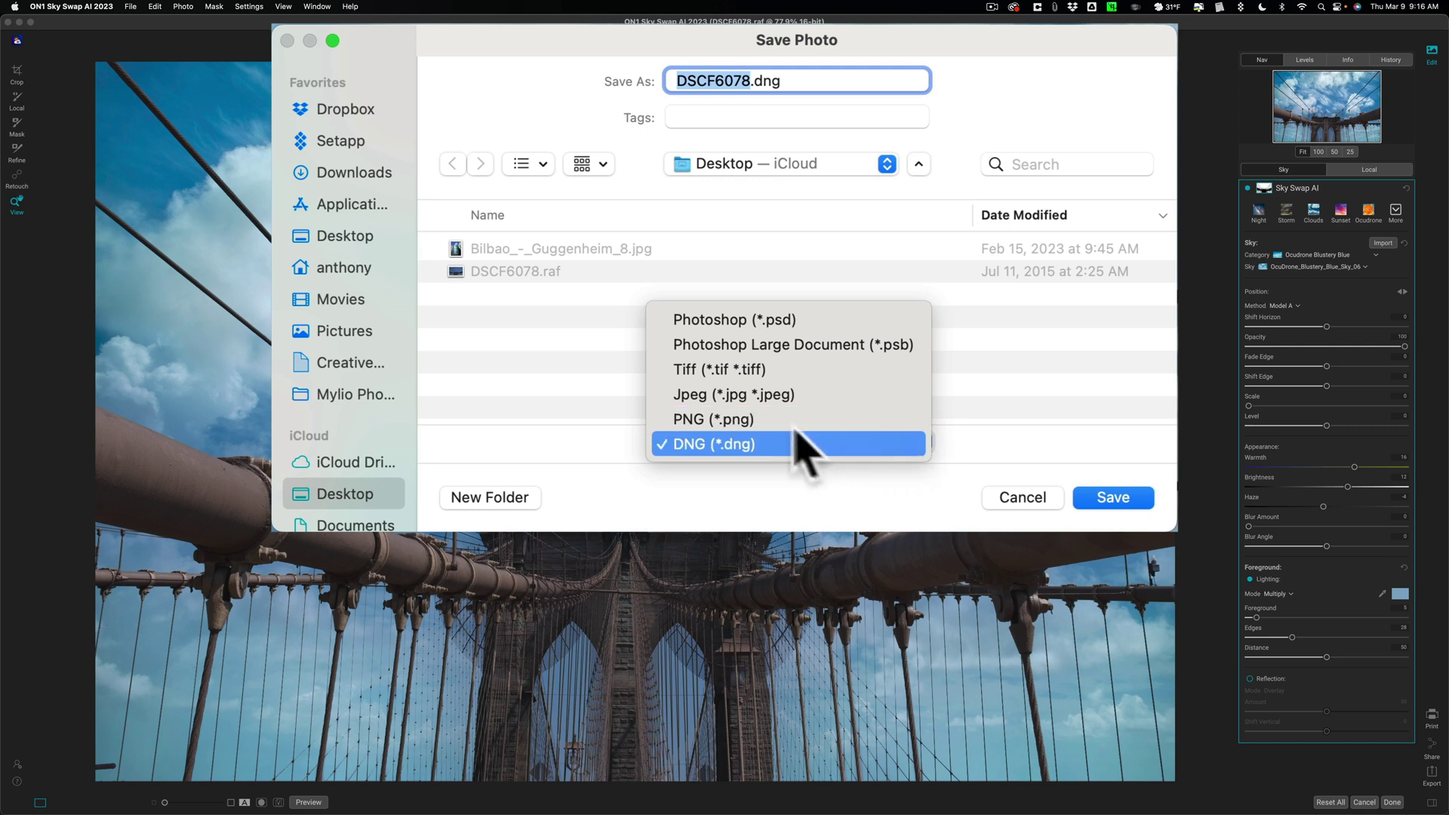
{"action": "left_click", "coordinate": [769, 398]}
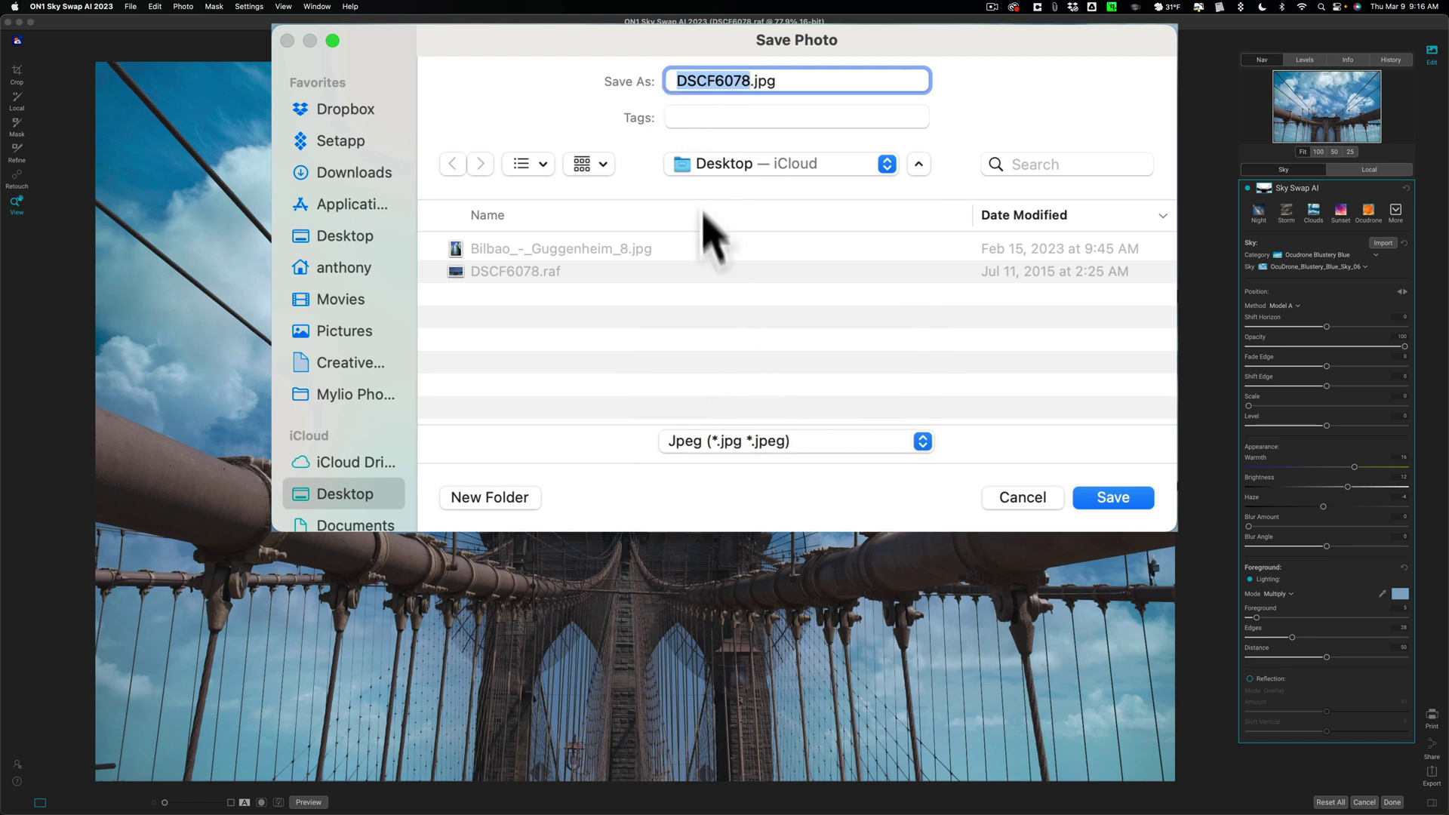
{"action": "left_click", "coordinate": [919, 165]}
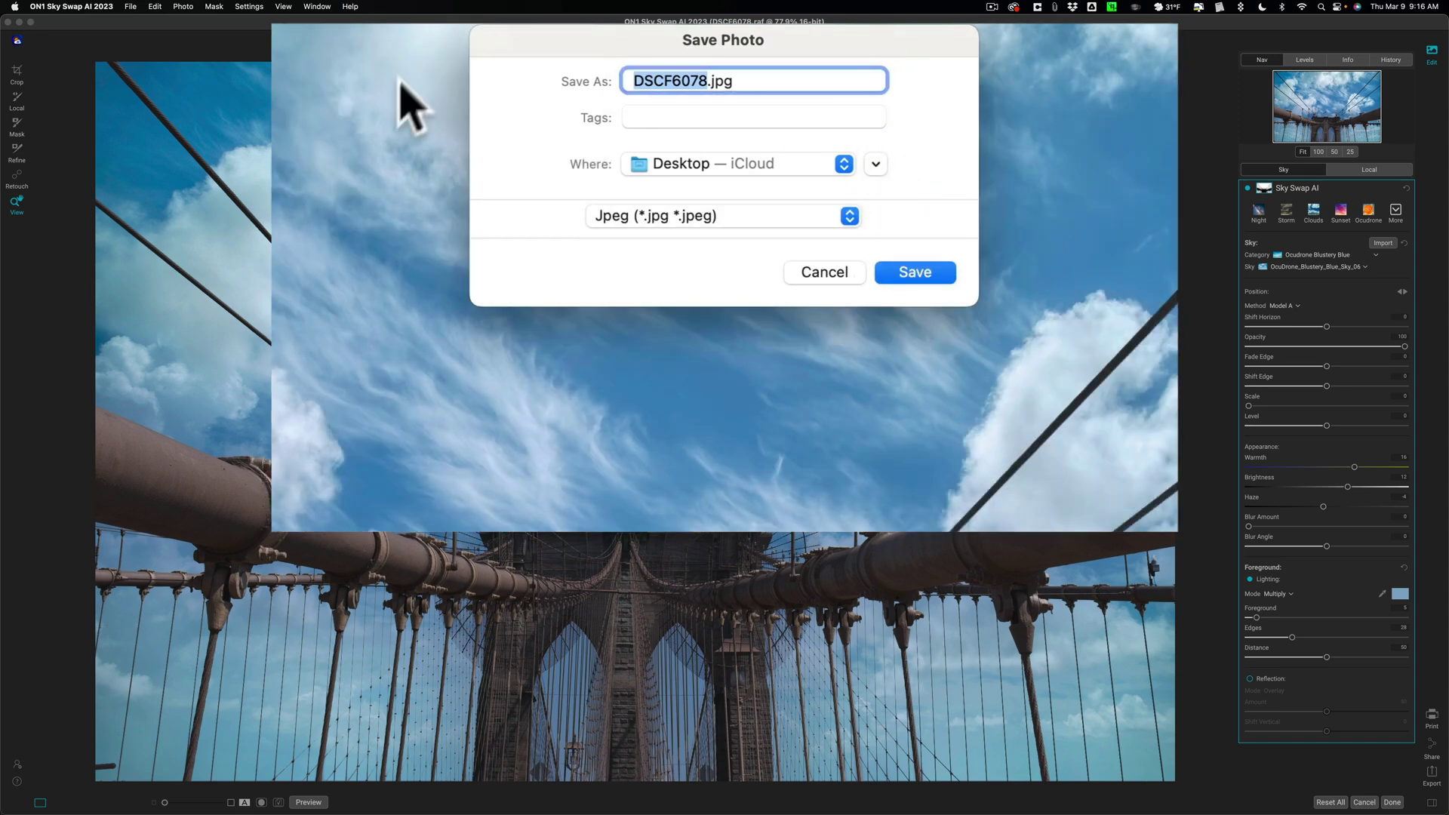
{"action": "left_click", "coordinate": [877, 165]}
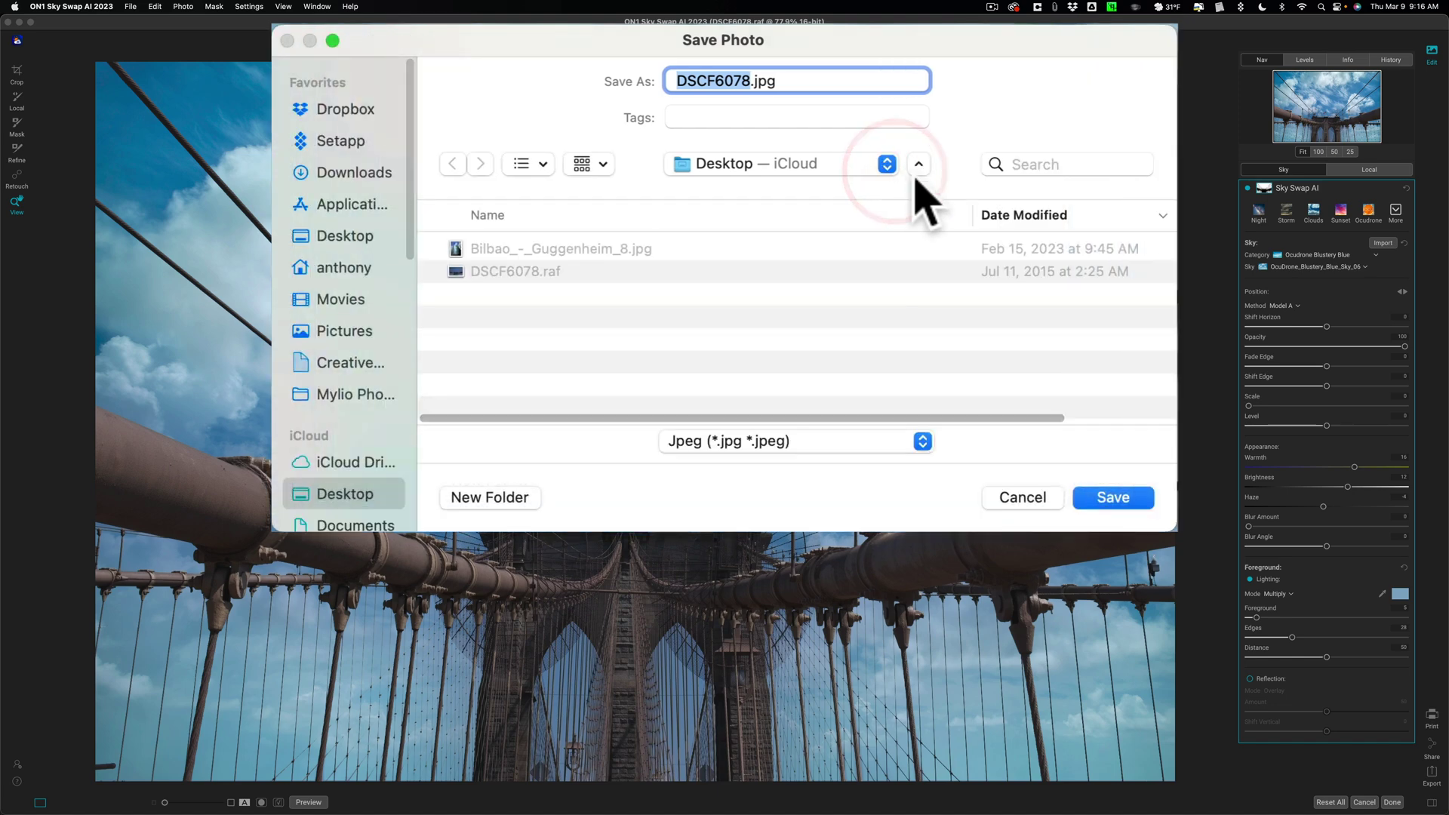
{"action": "left_click", "coordinate": [1113, 498]}
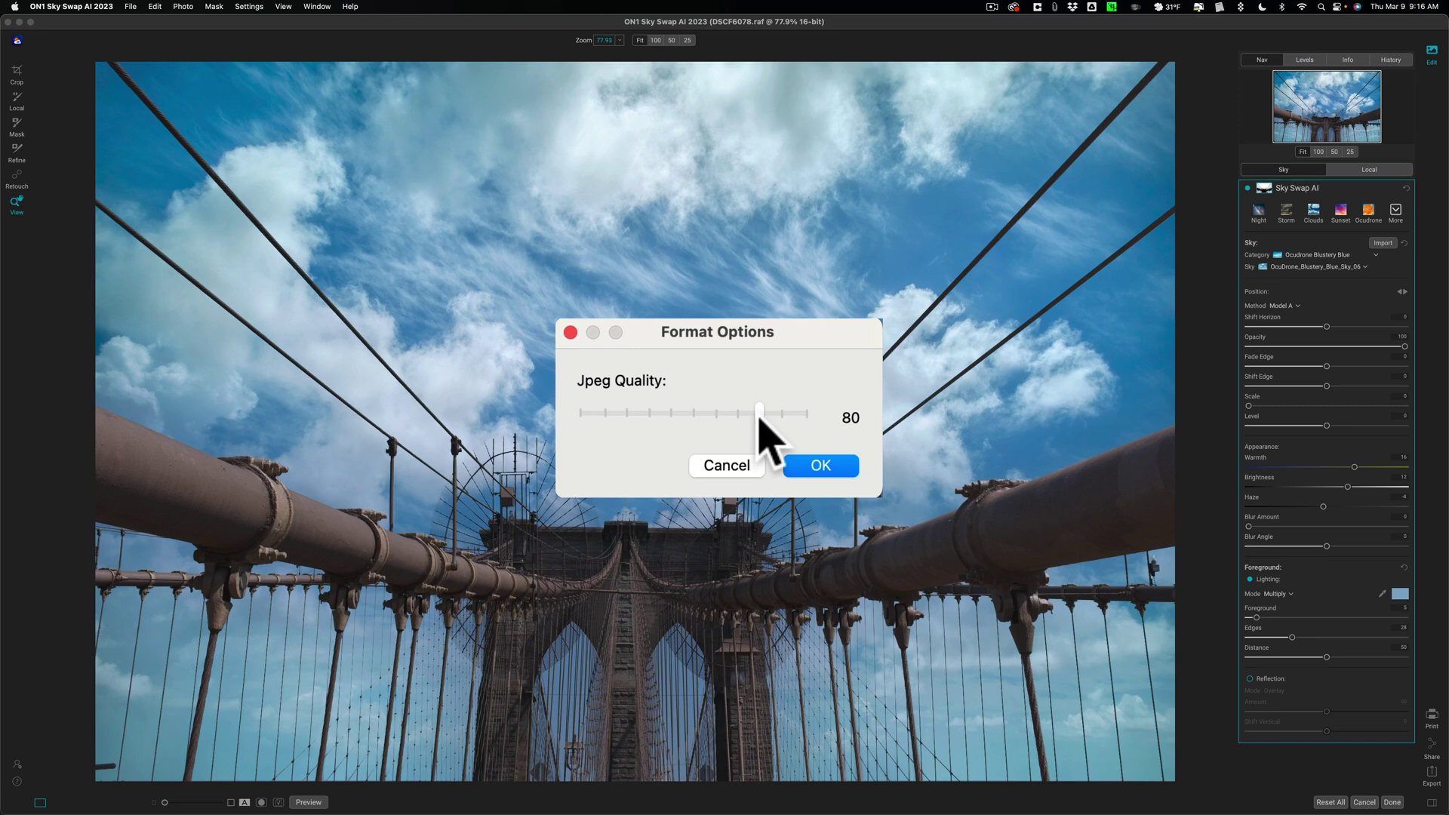
Raise the JPEG quality from 80 to 90
{"action": "left_click_drag", "start_coordinate": [759, 416], "coordinate": [670, 420]}
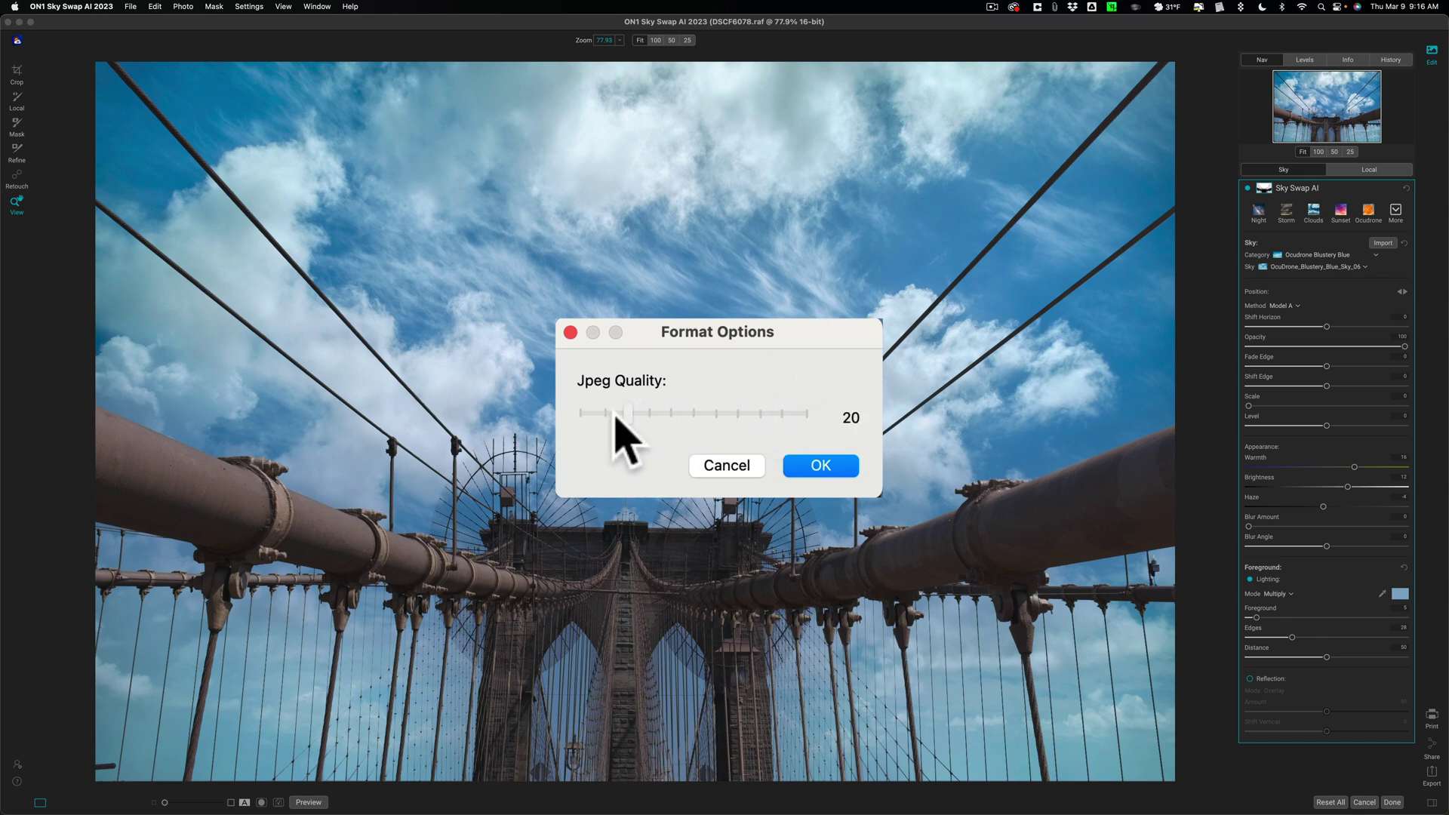
{"action": "left_click_drag", "start_coordinate": [615, 414], "coordinate": [780, 422]}
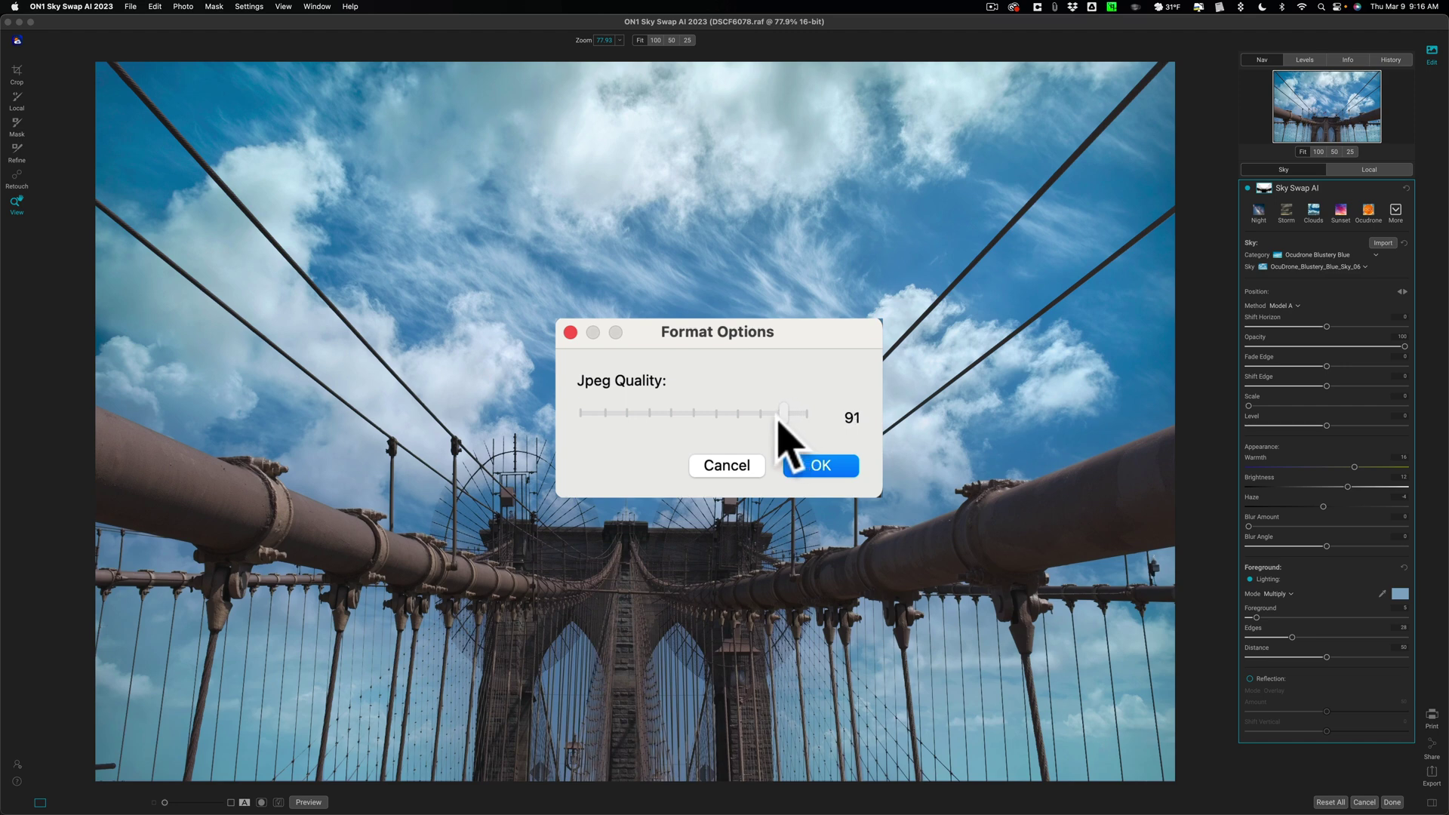
{"action": "left_click", "coordinate": [778, 421]}
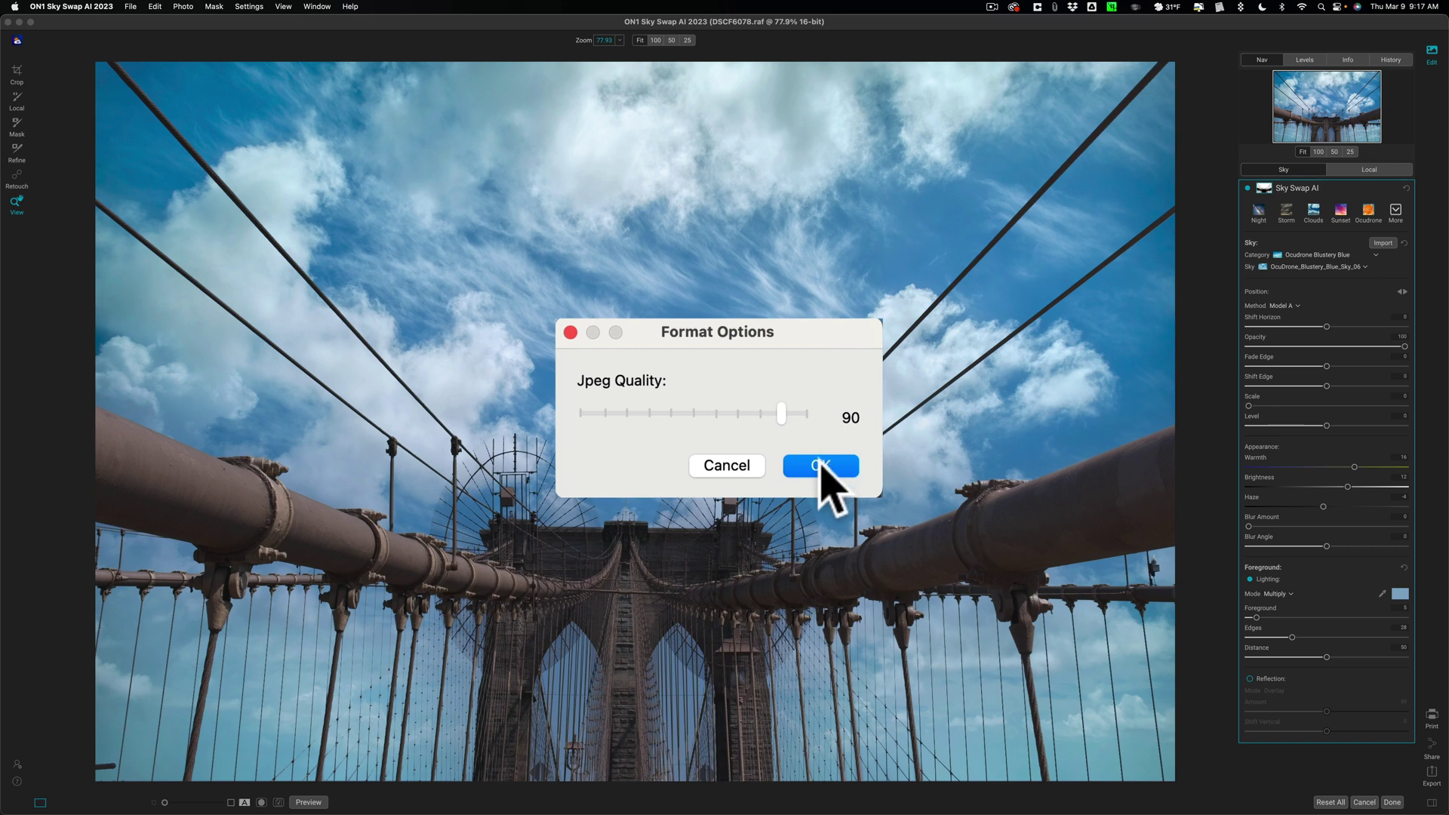
Export the JPEG, minimize the app, and move DSCF6078.raf on the desktop
{"action": "left_click", "coordinate": [821, 464]}
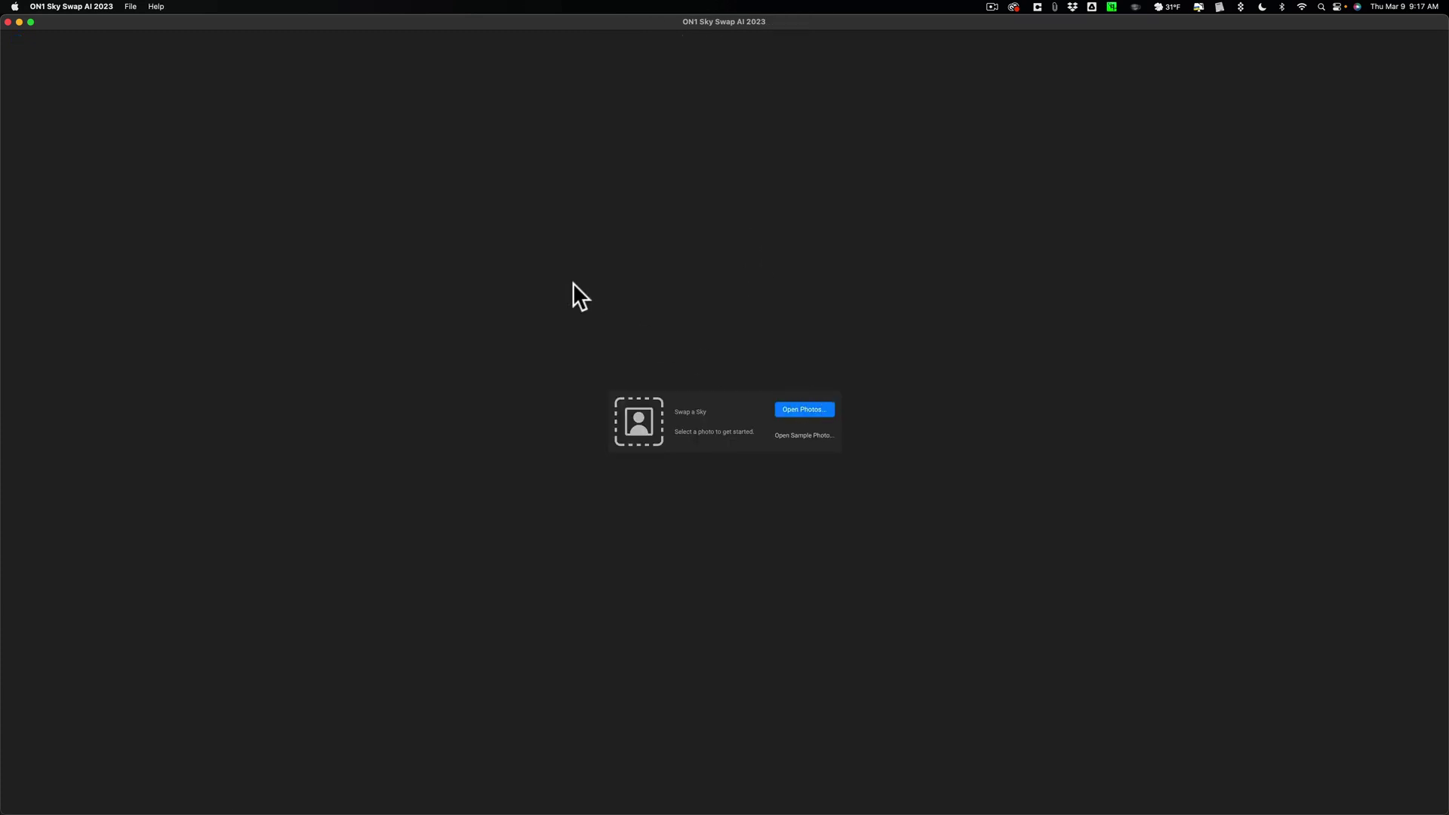
{"action": "left_click", "coordinate": [19, 23]}
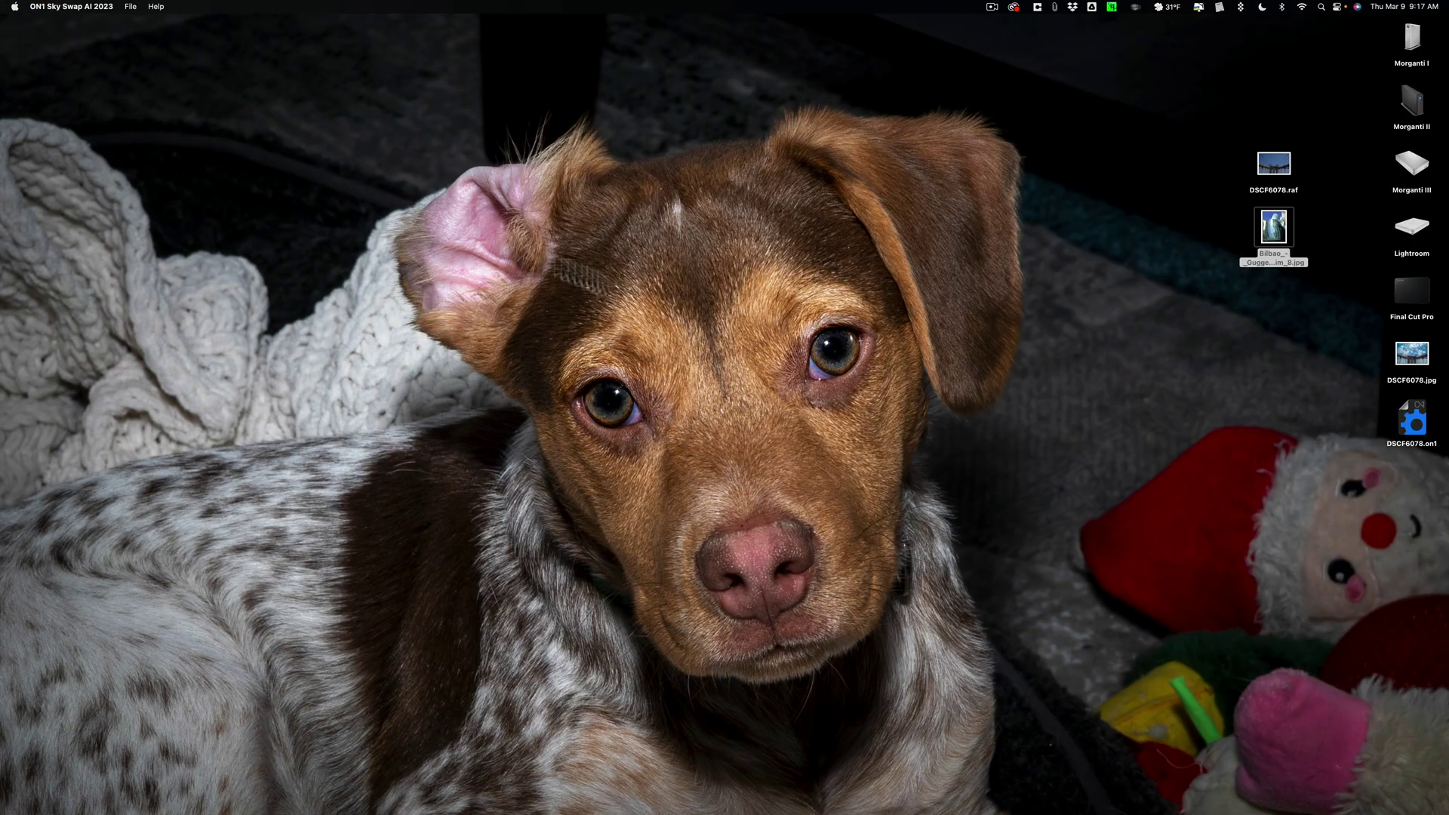
{"action": "left_click_drag", "start_coordinate": [1283, 160], "coordinate": [1078, 155]}
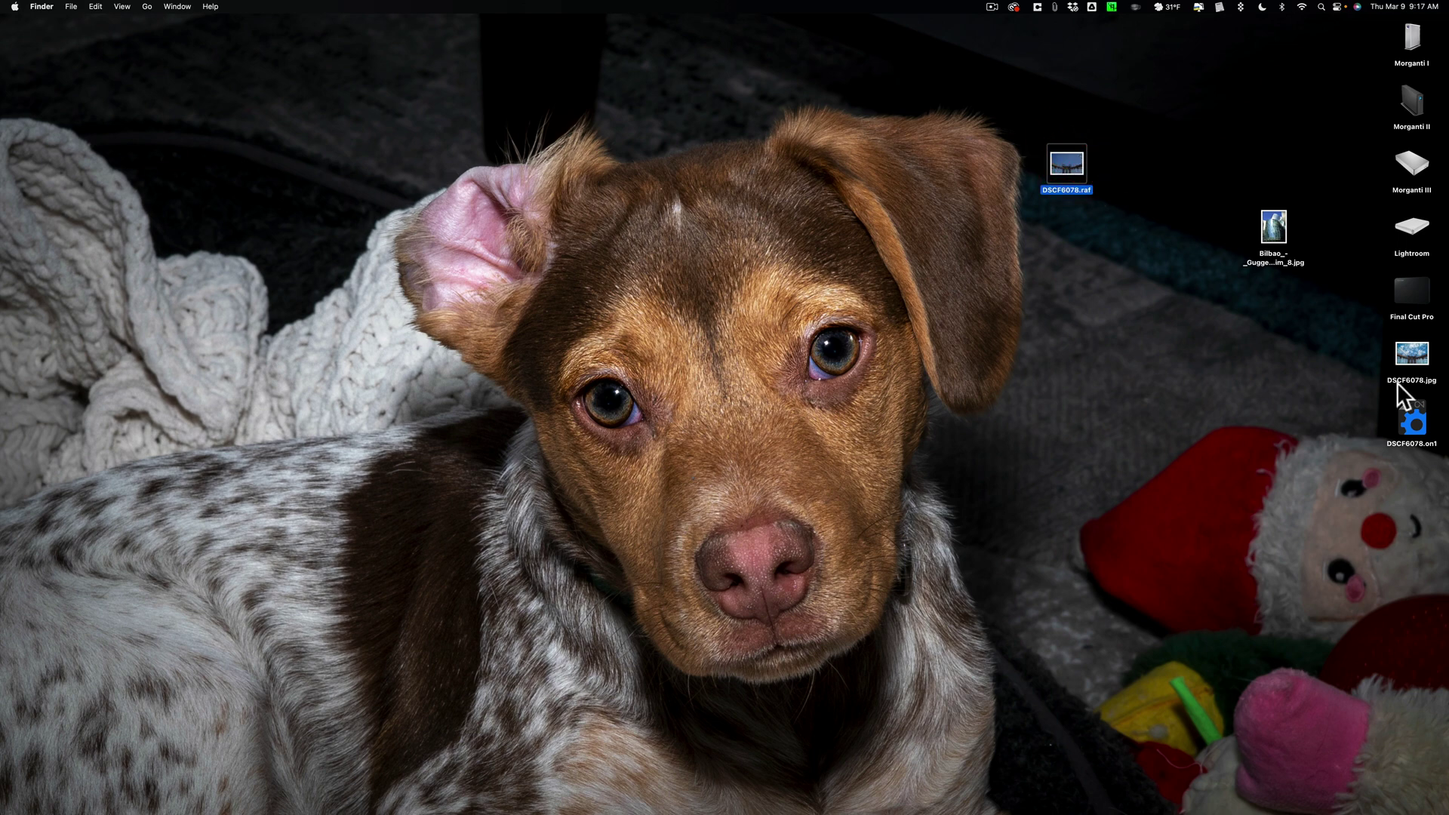
Place DSCF6078.on1 beside DSCF6078.raf, then preview and close DSCF6078.jpg
{"action": "left_click_drag", "start_coordinate": [1414, 422], "coordinate": [1084, 239]}
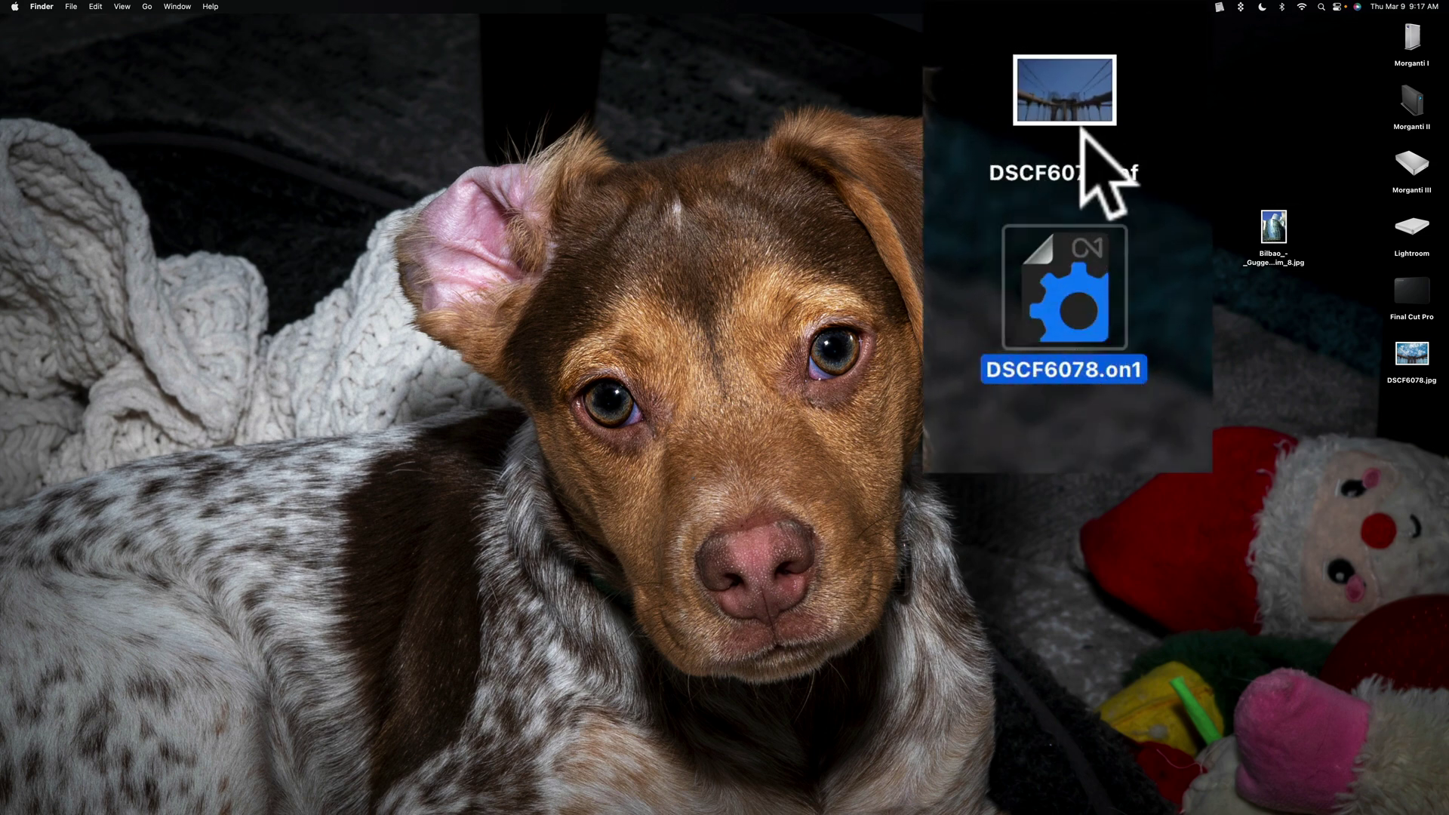
{"action": "double_click", "coordinate": [1411, 355]}
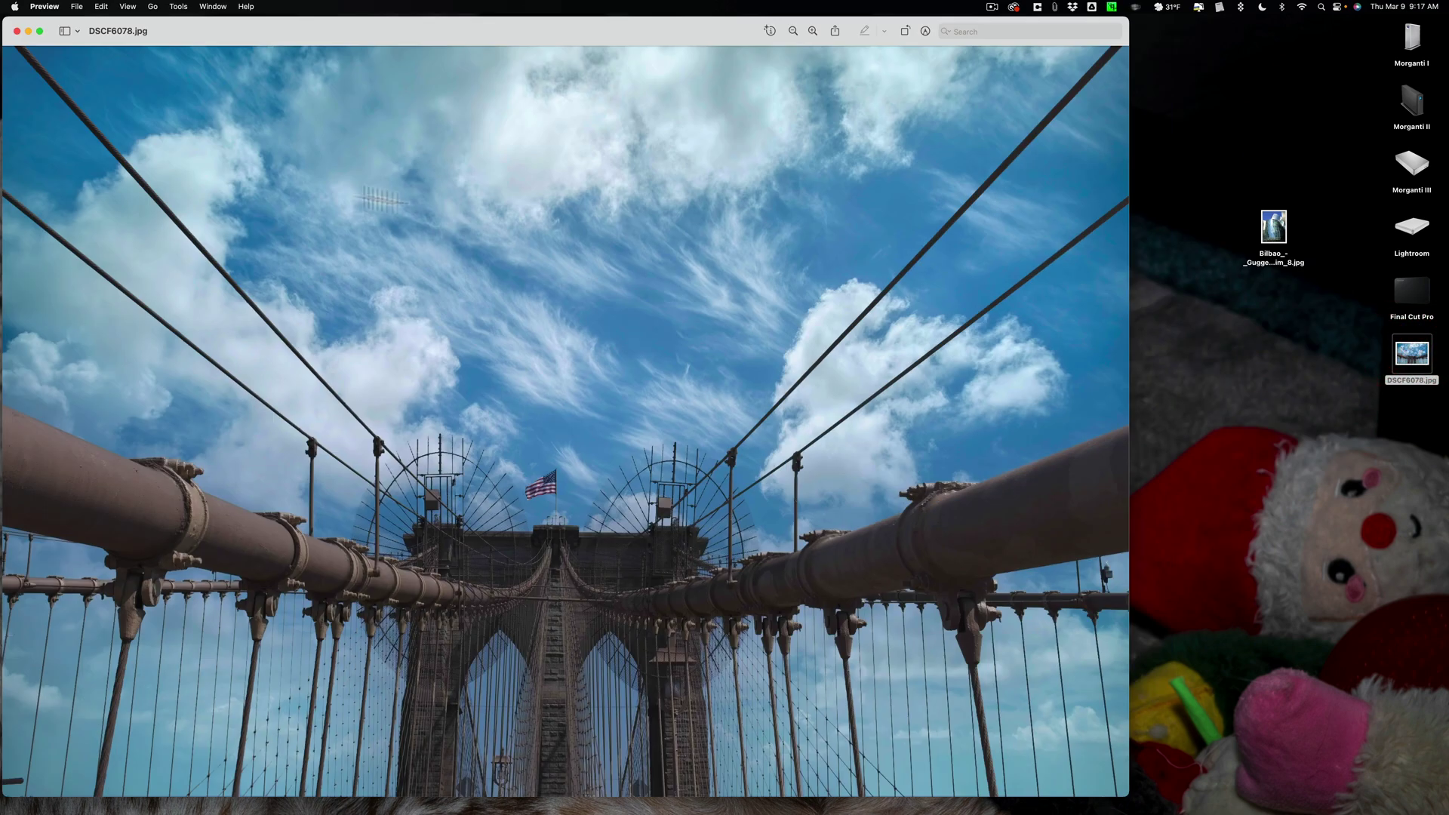
{"action": "left_click", "coordinate": [17, 31]}
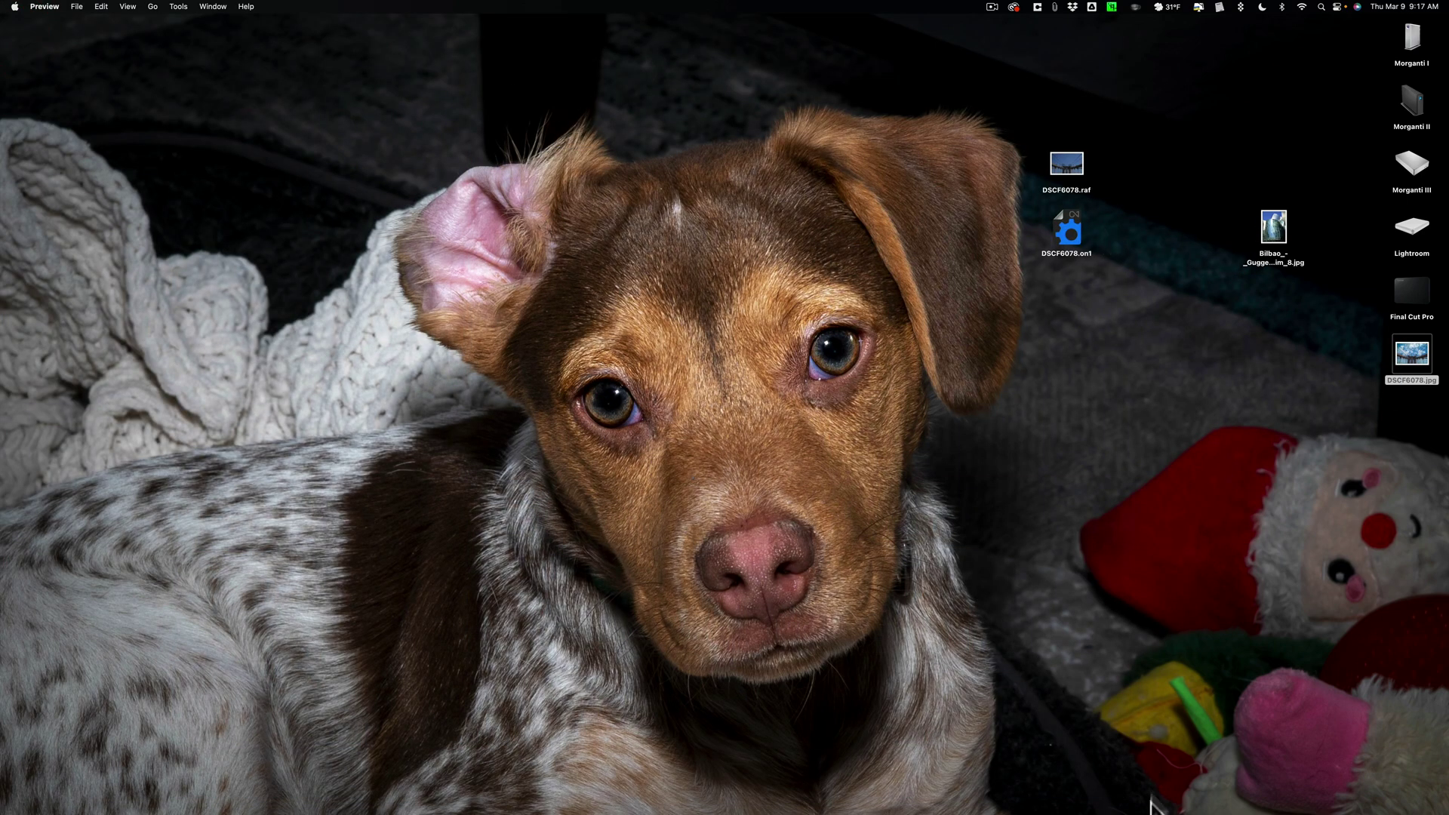
Launch Sky Swap AI from the Dock and open Bilbao_-_Guggenheim_8.jpg from the Desktop
{"action": "mouse_move", "coordinate": [1132, 809]}
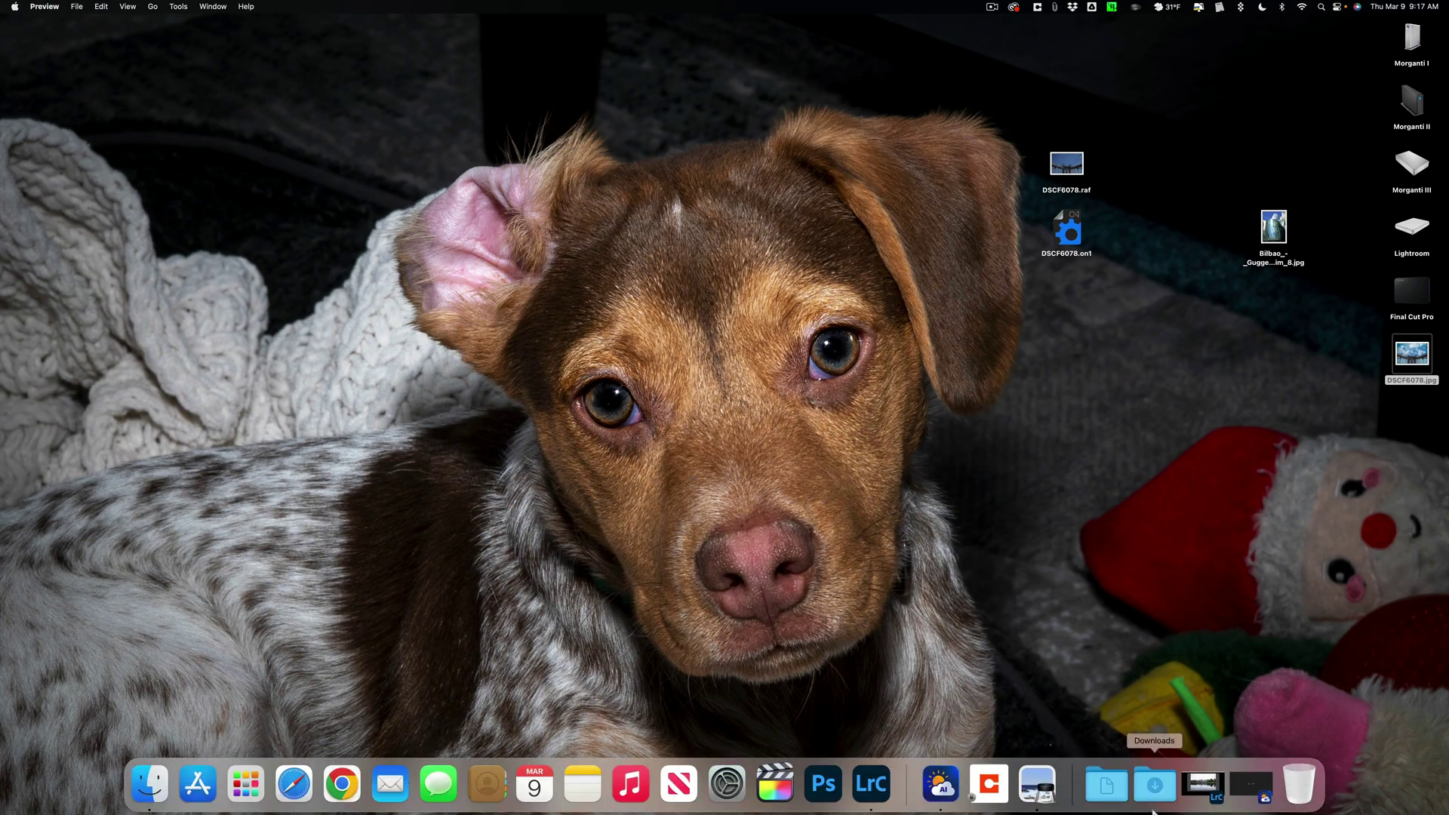
{"action": "left_click", "coordinate": [1253, 789]}
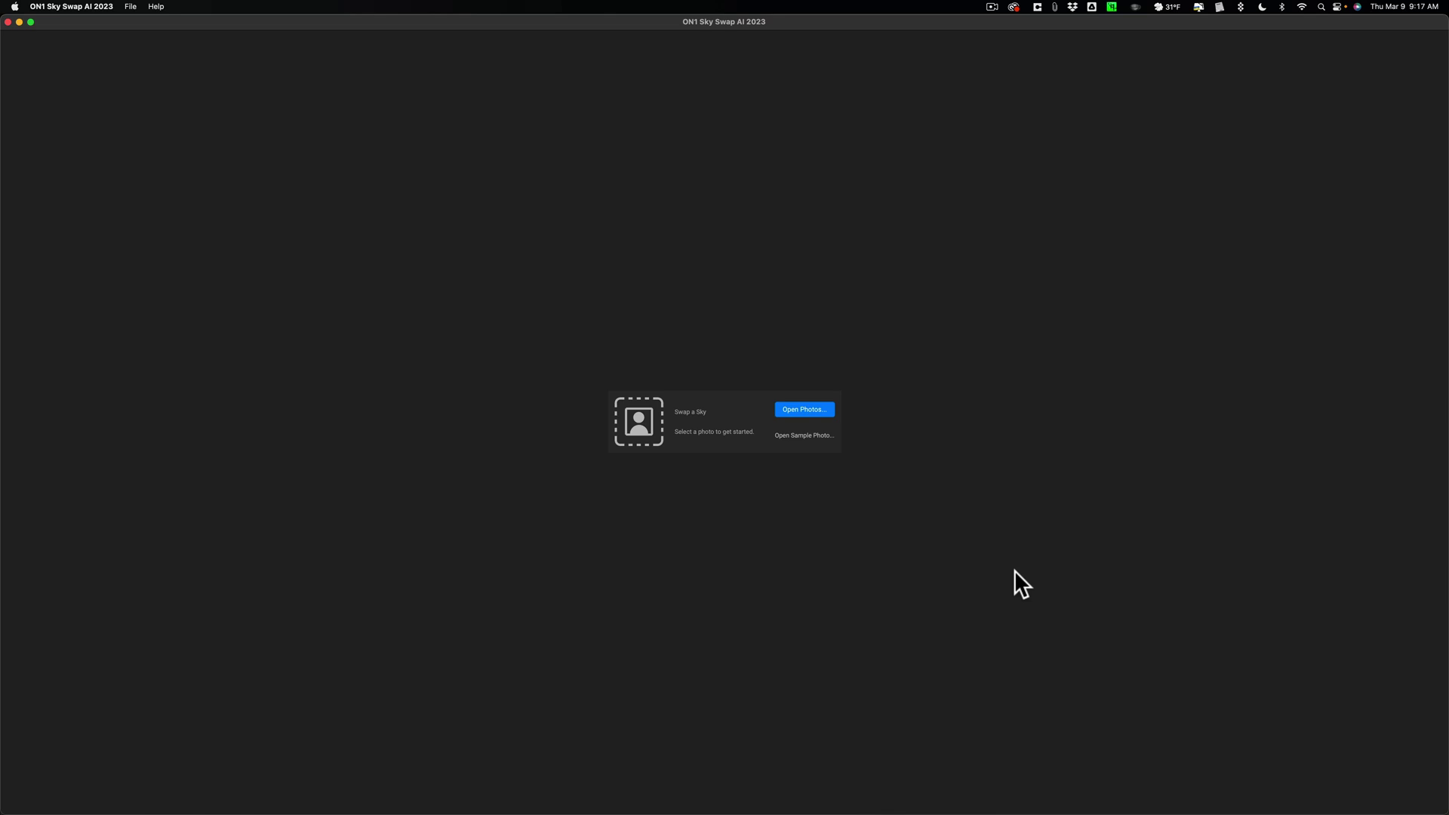
{"action": "left_click", "coordinate": [806, 408]}
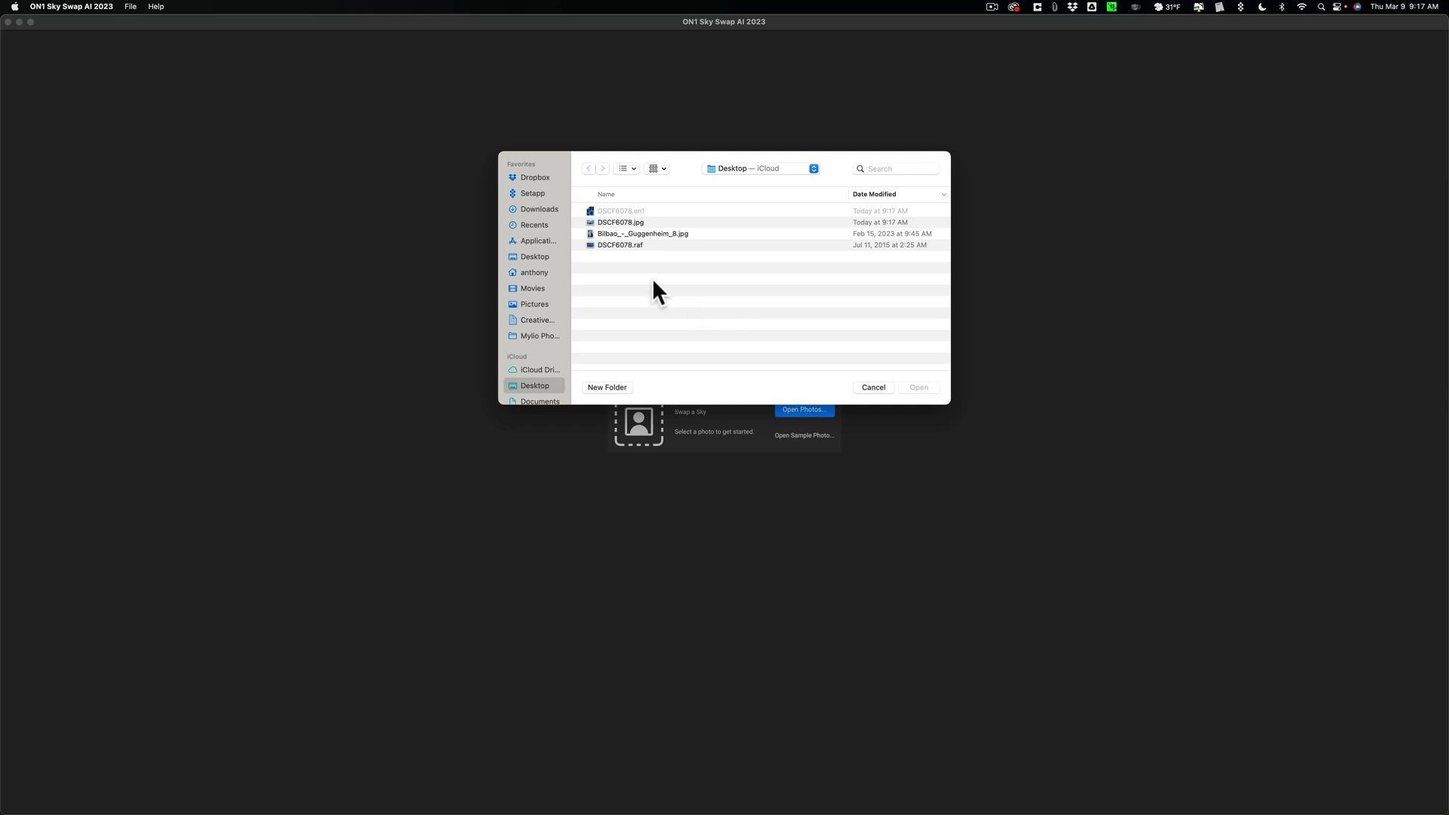
{"action": "left_click", "coordinate": [628, 233]}
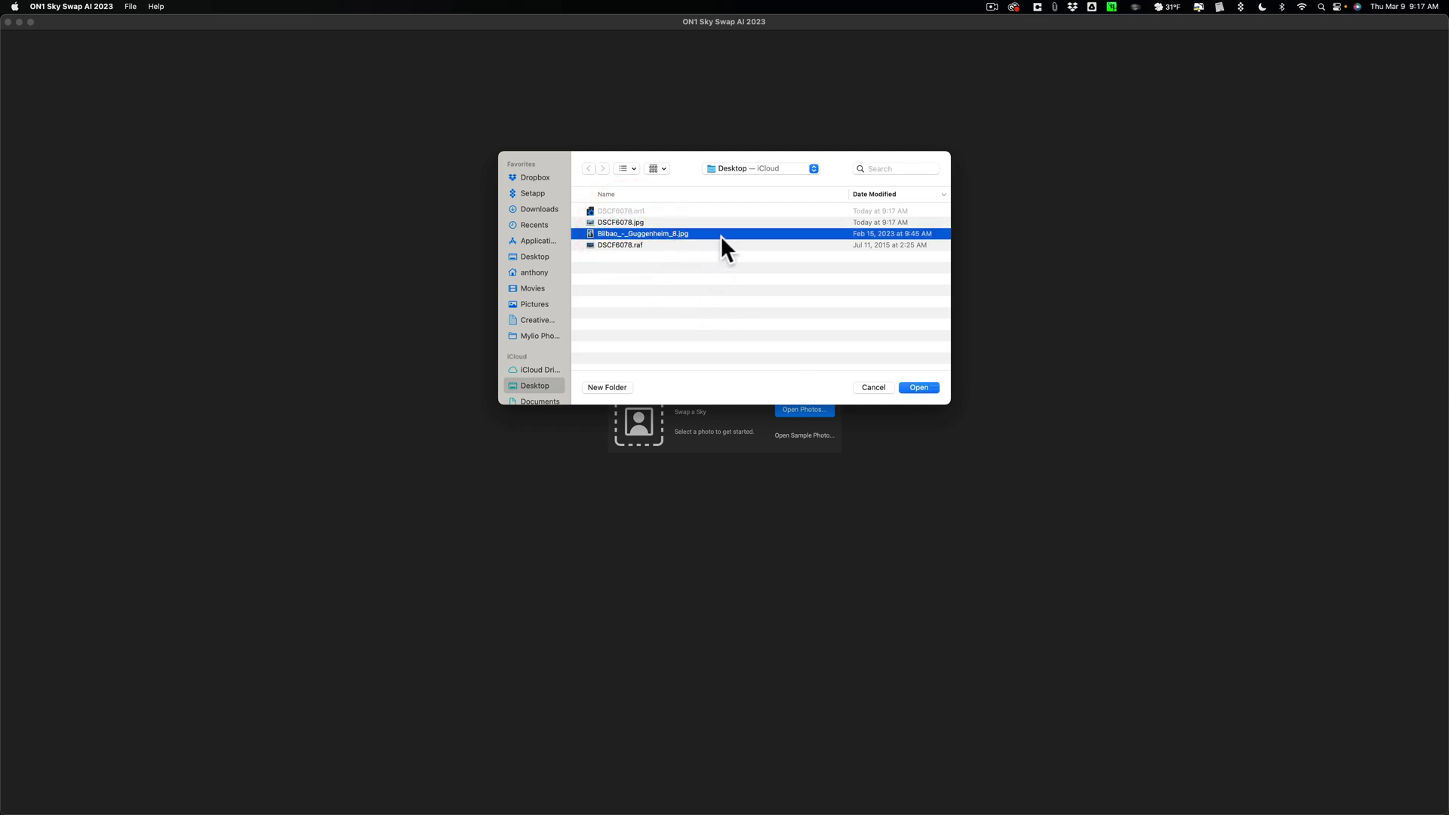
{"action": "left_click", "coordinate": [917, 388]}
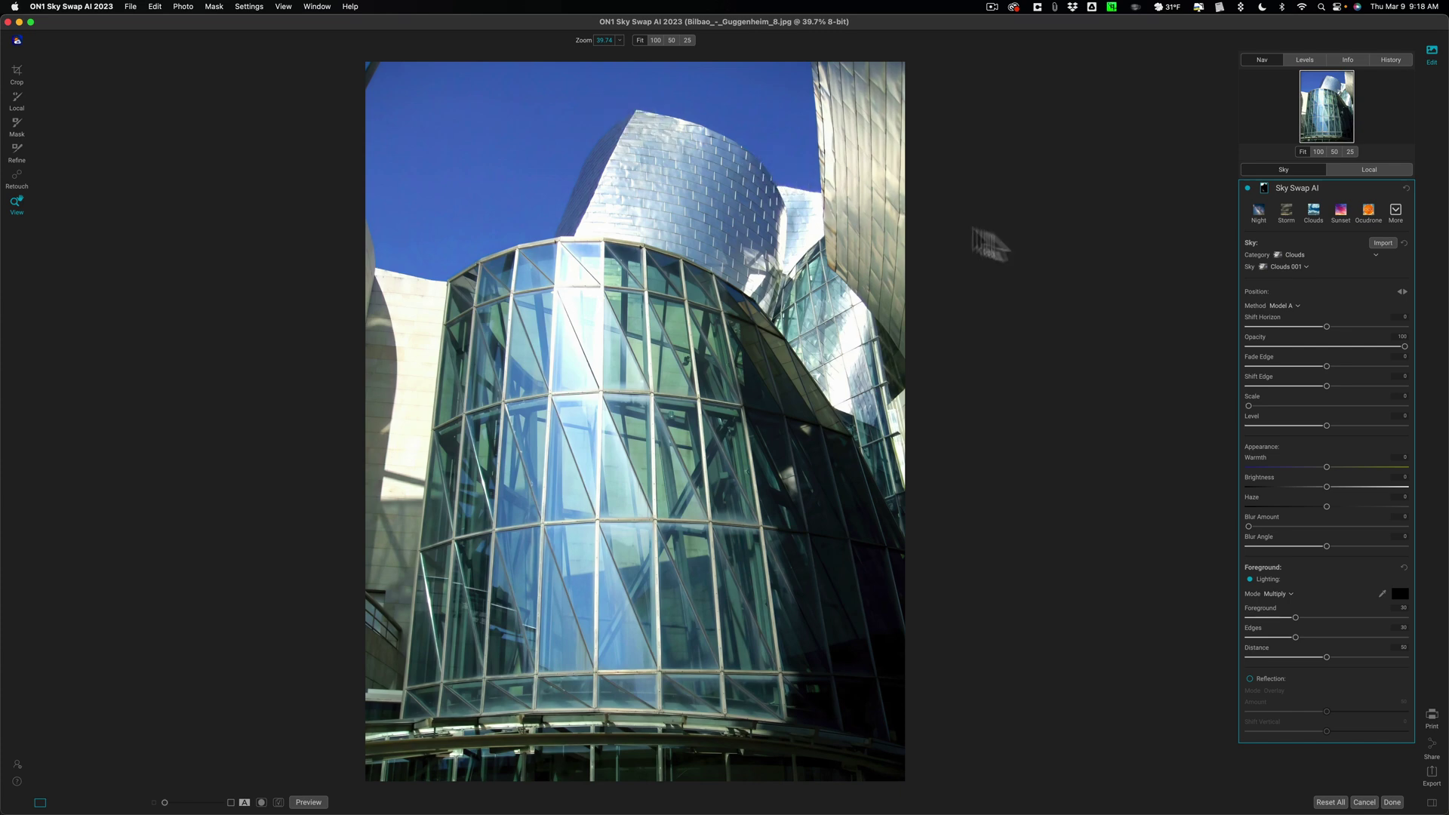
Swap the Guggenheim sky to OcuDrone_Majestic_Blue_Sky_06 from the OcuDrone Majestic Blue category
{"action": "left_click", "coordinate": [1302, 264]}
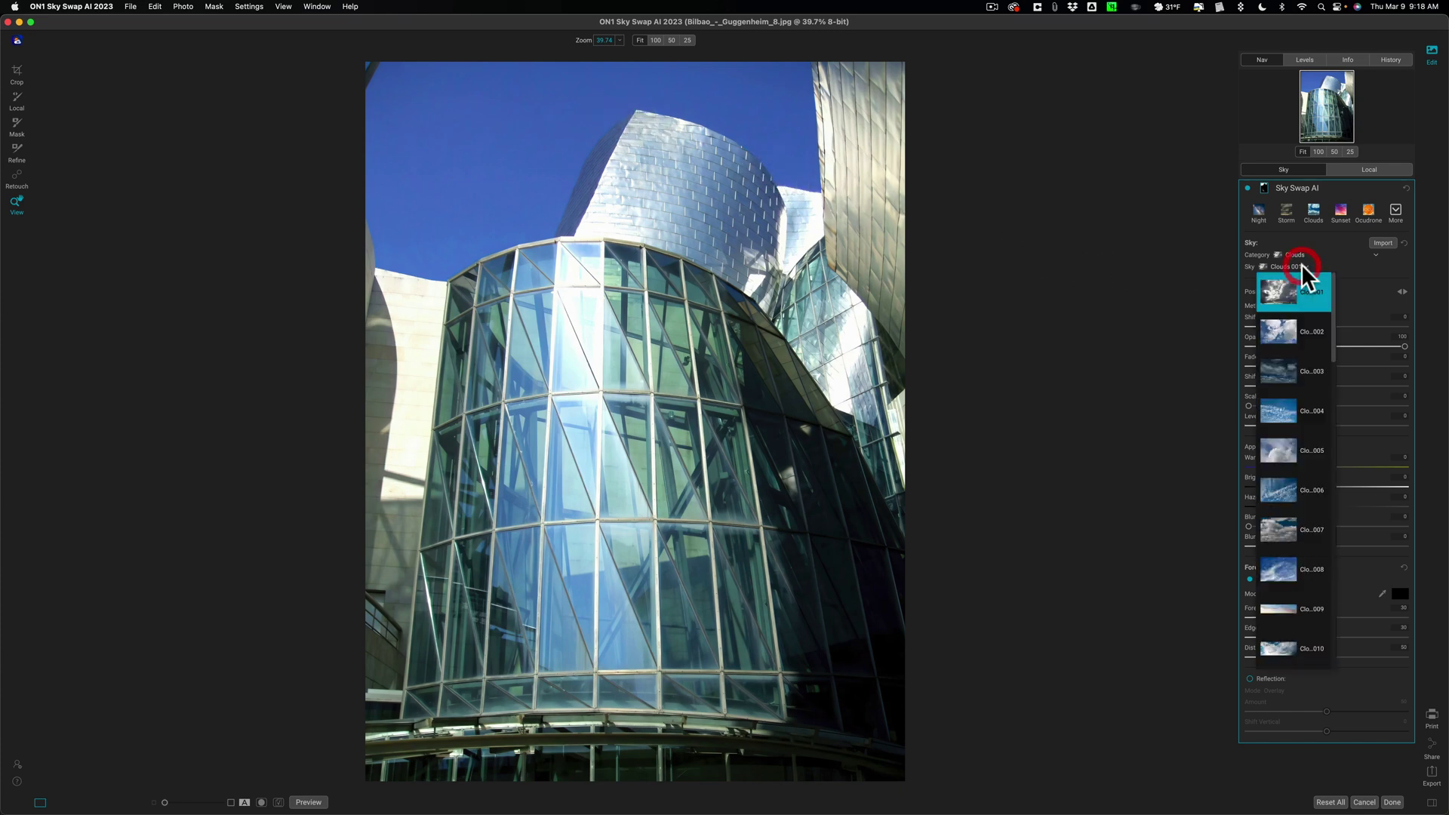
{"action": "left_click", "coordinate": [1300, 255]}
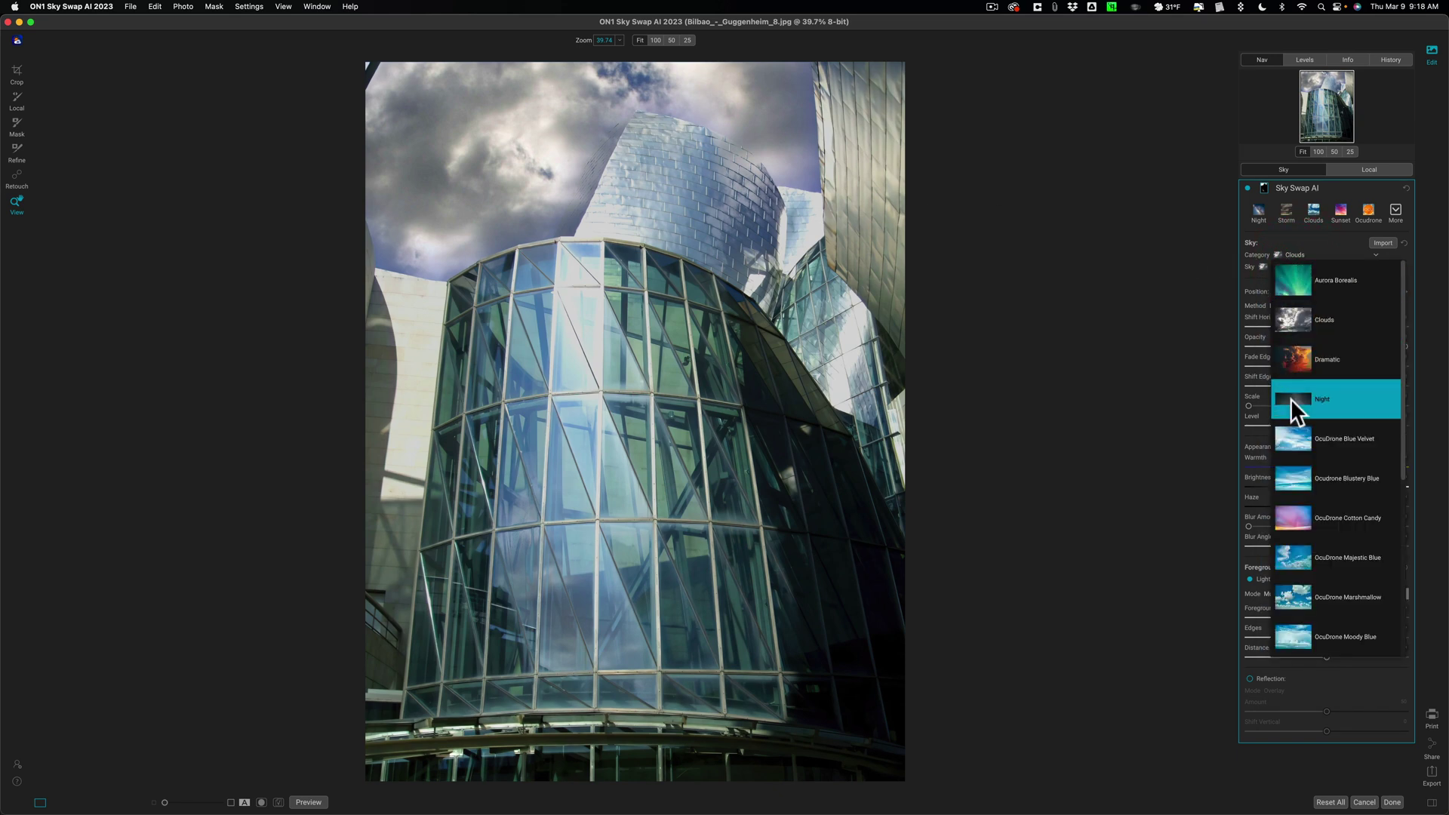
{"action": "left_click", "coordinate": [1338, 557]}
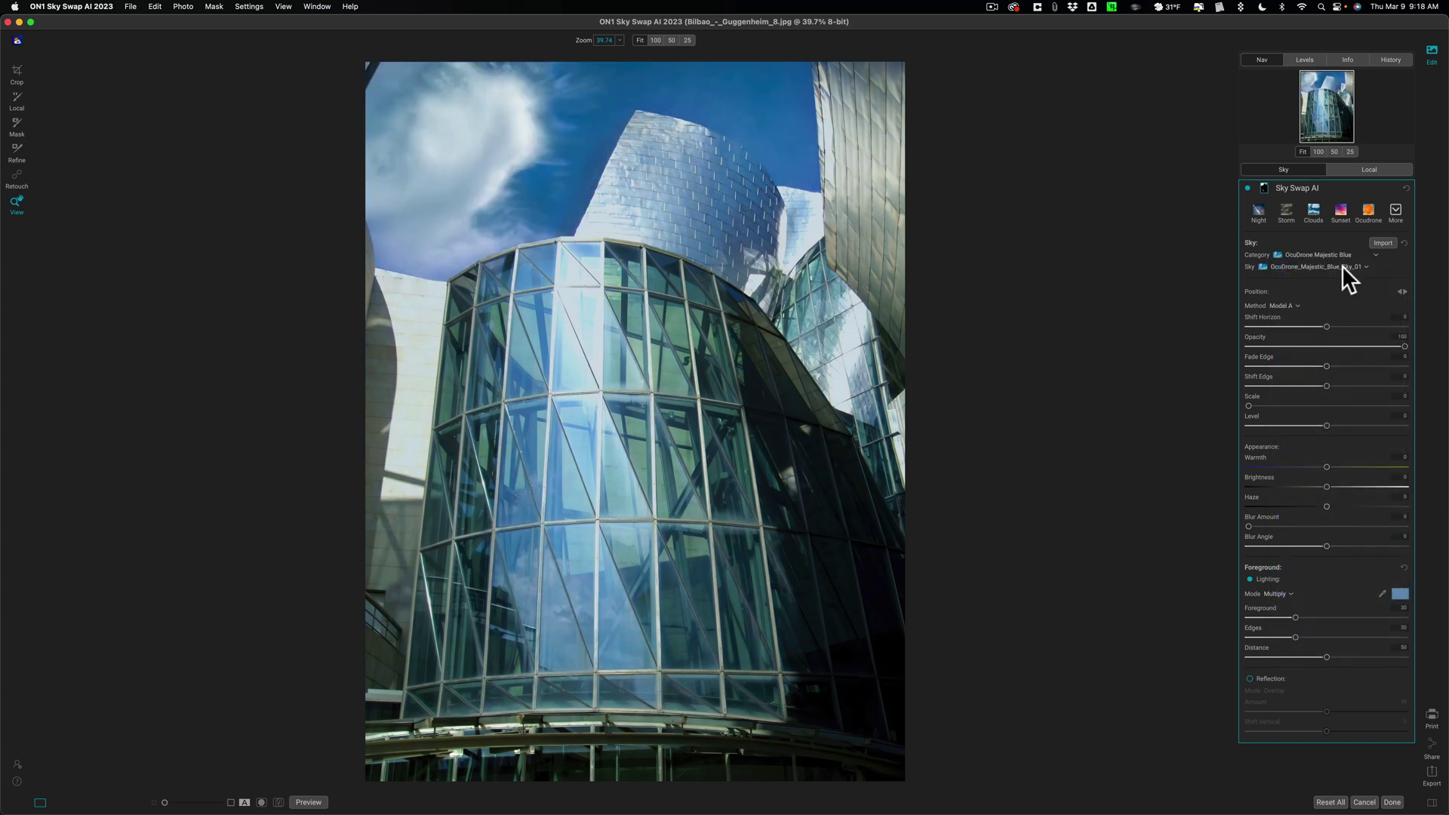
{"action": "left_click", "coordinate": [1342, 266]}
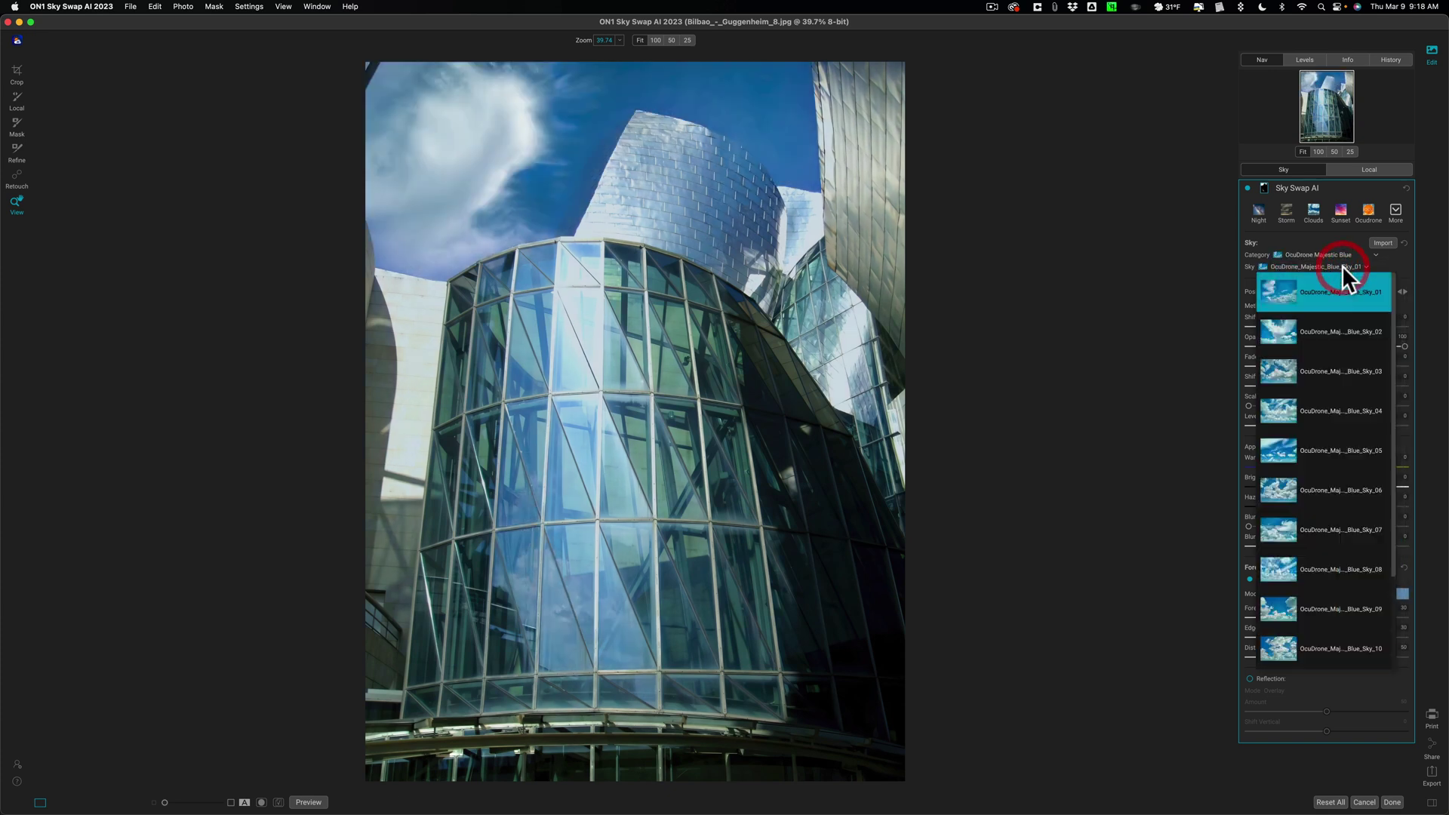
{"action": "left_click", "coordinate": [1335, 482]}
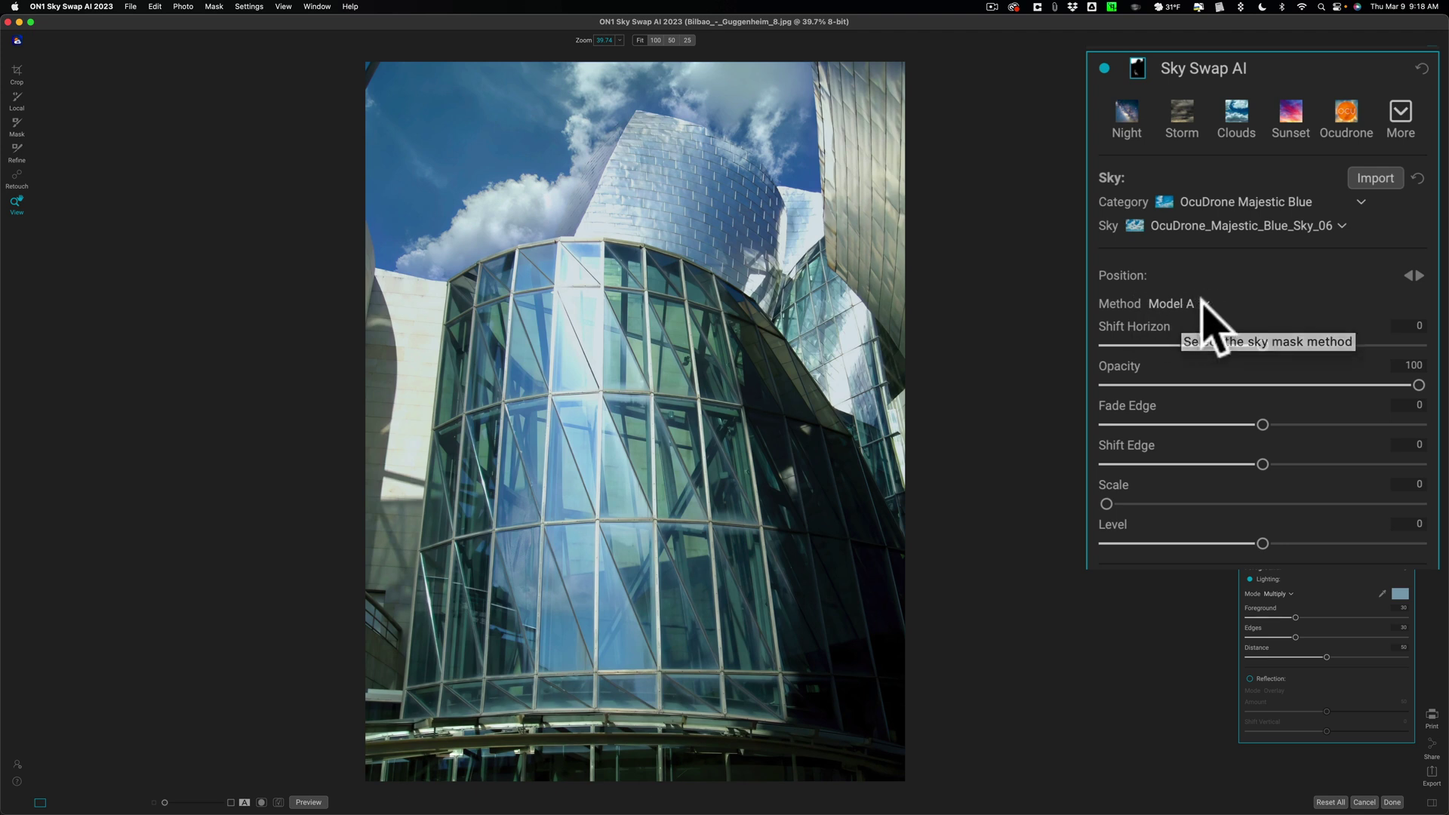
Switch the sky mask method to Model B, then discard the edit and quit Sky Swap AI
{"action": "left_click", "coordinate": [1204, 304]}
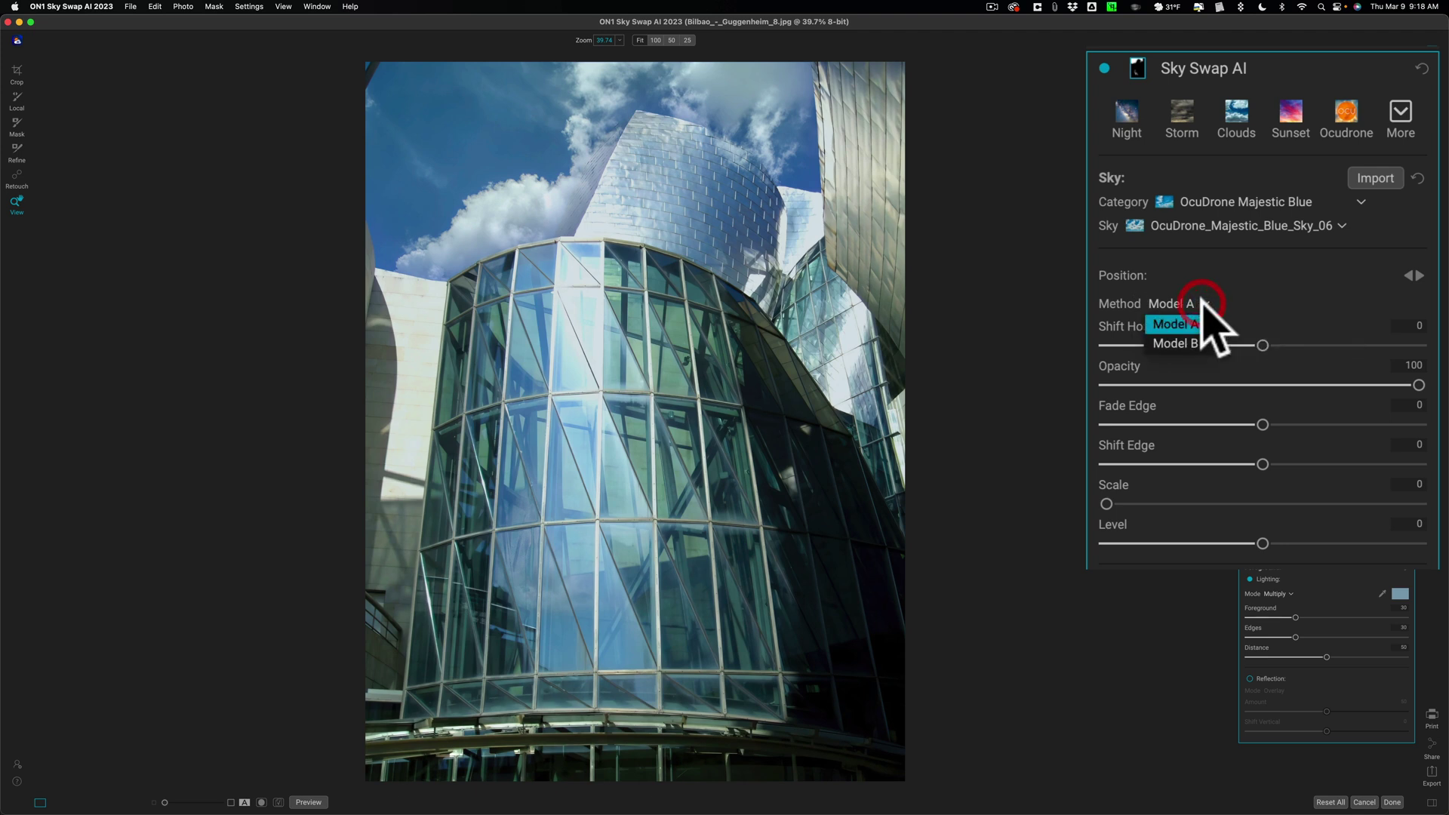
{"action": "left_click", "coordinate": [1180, 344]}
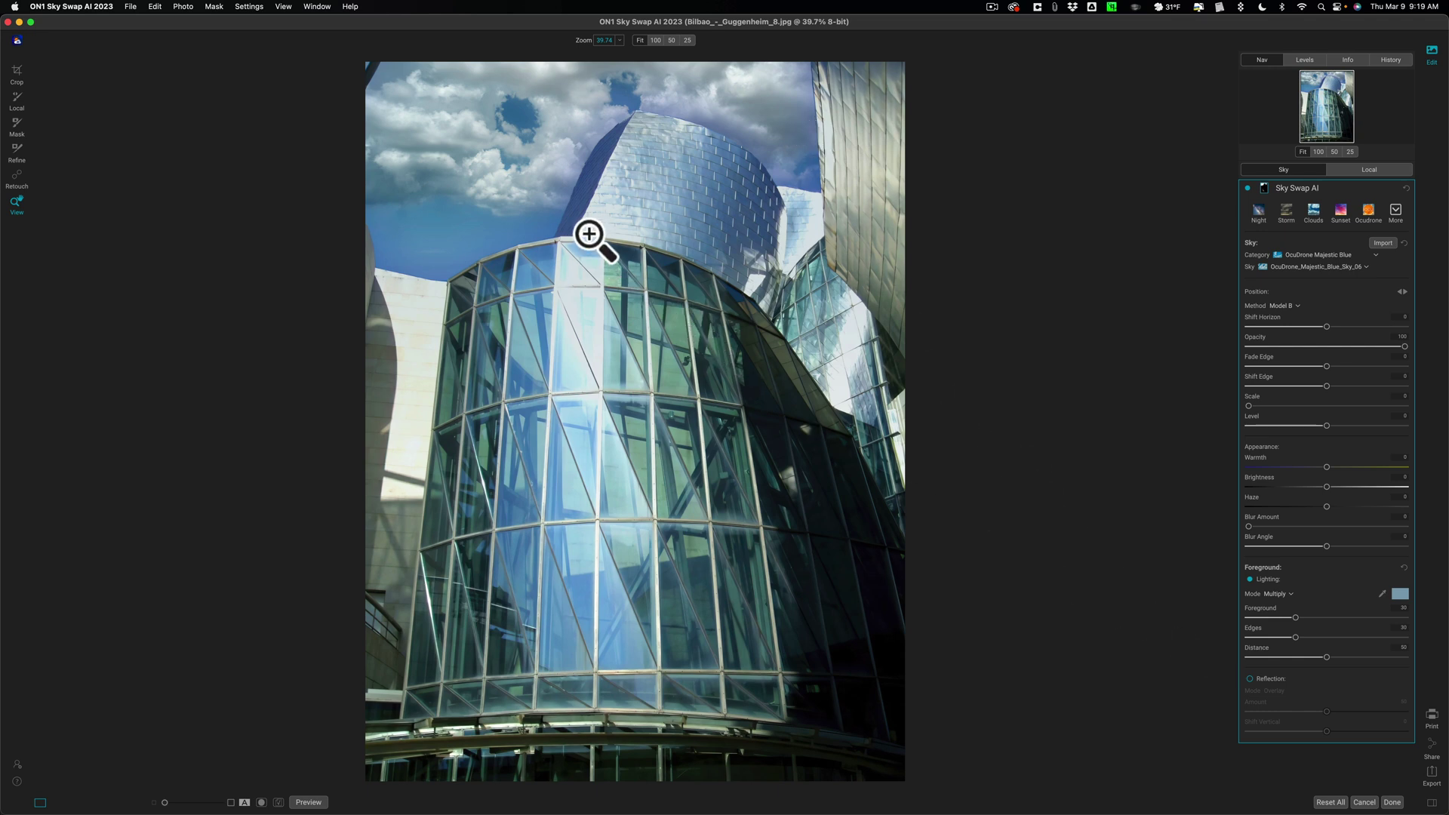
{"action": "left_click", "coordinate": [1366, 801]}
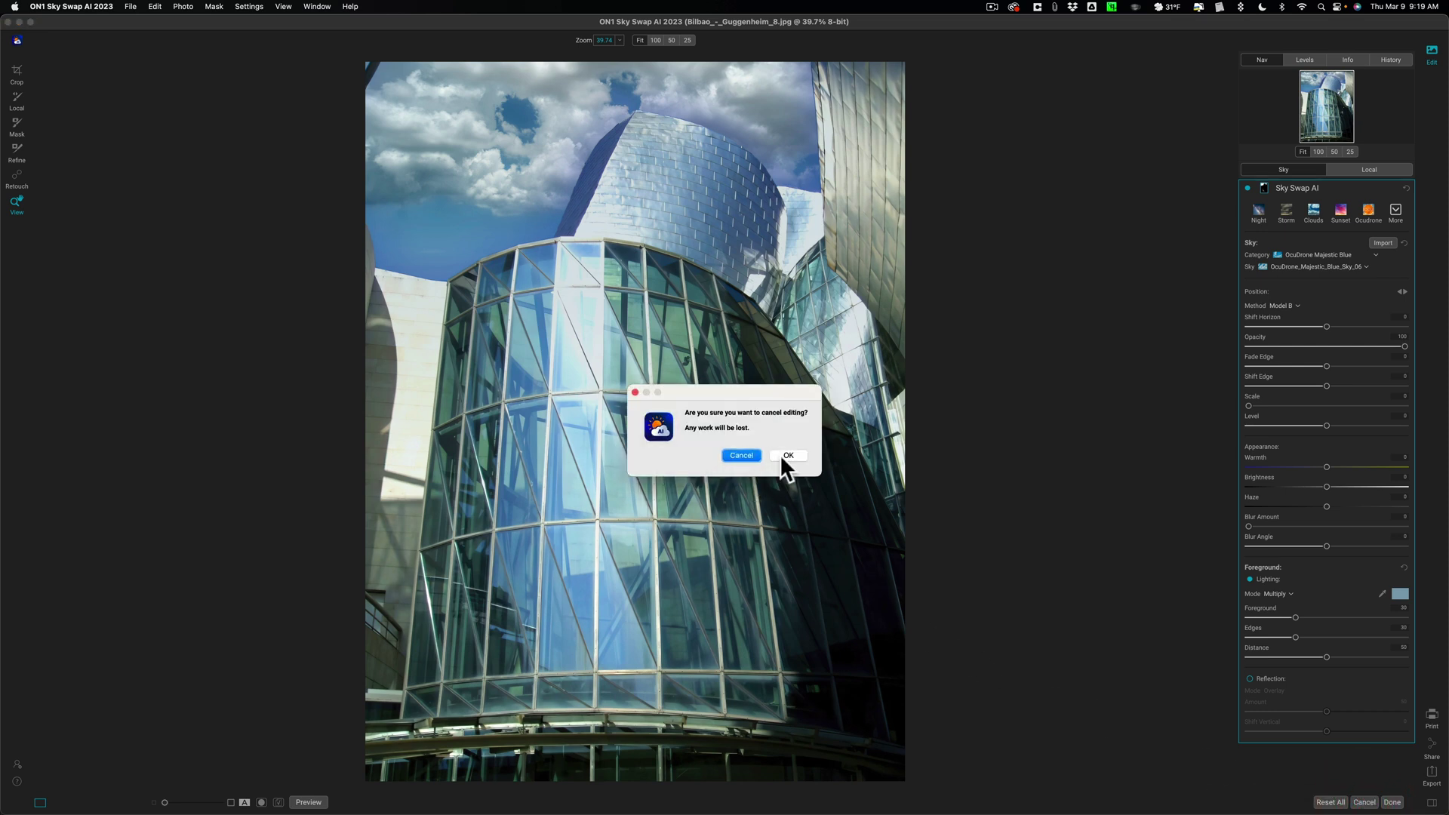
{"action": "left_click", "coordinate": [781, 458]}
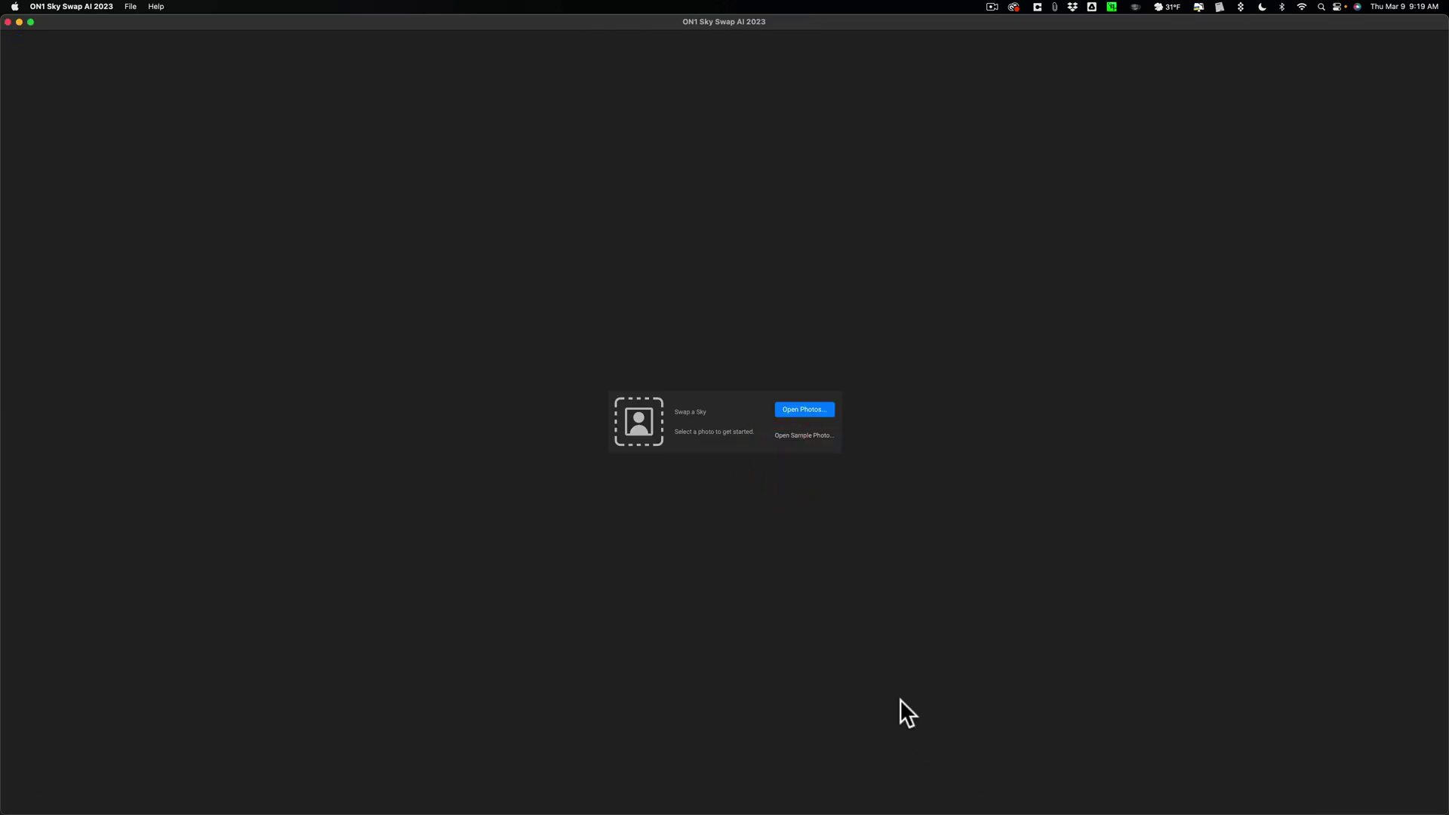
{"action": "key", "text": "super+q"}
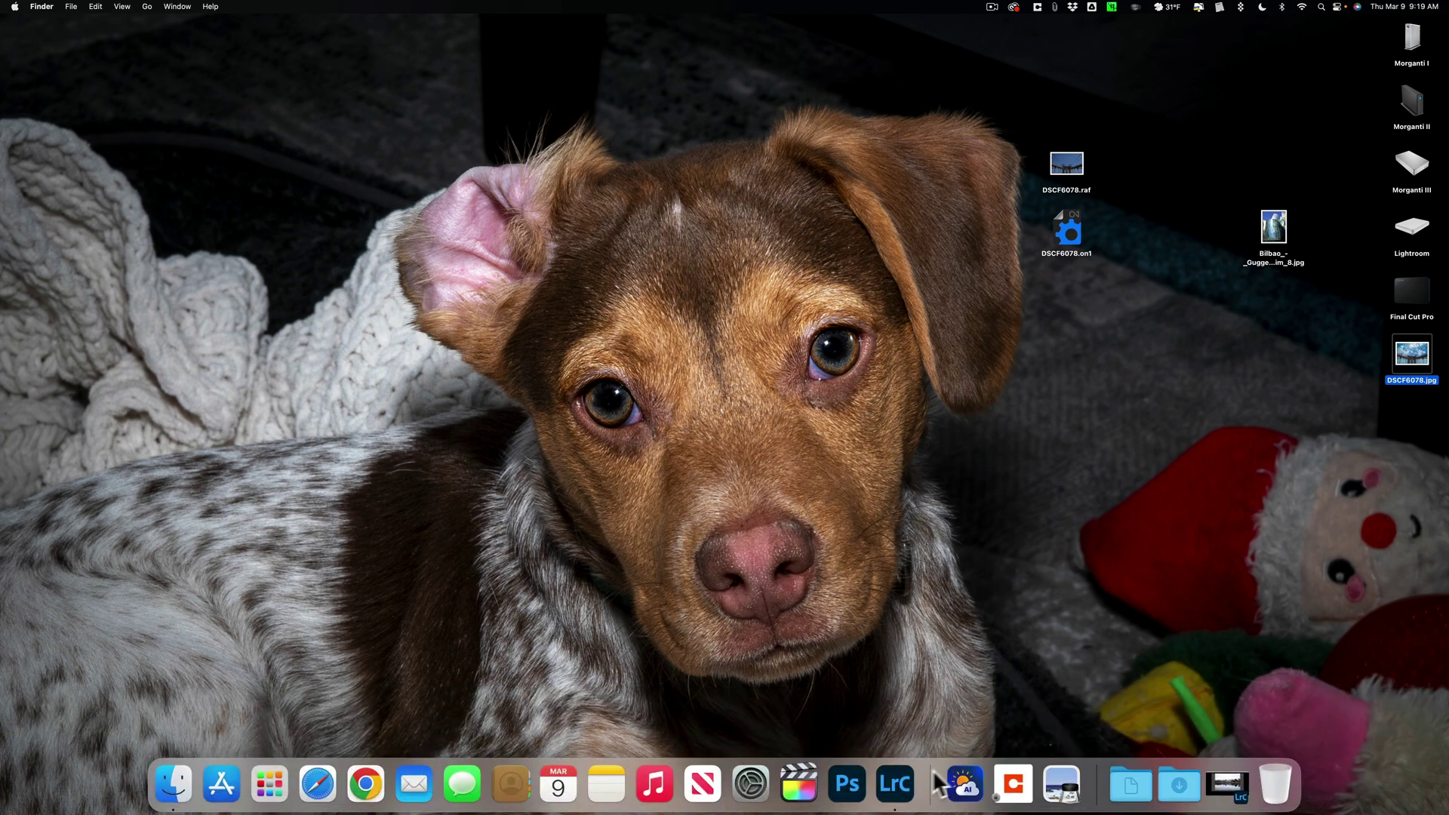
Open DSCF6408-Edit.tif in Lightroom Classic's Develop module with left panel and filmstrip hidden
{"action": "left_click", "coordinate": [894, 784]}
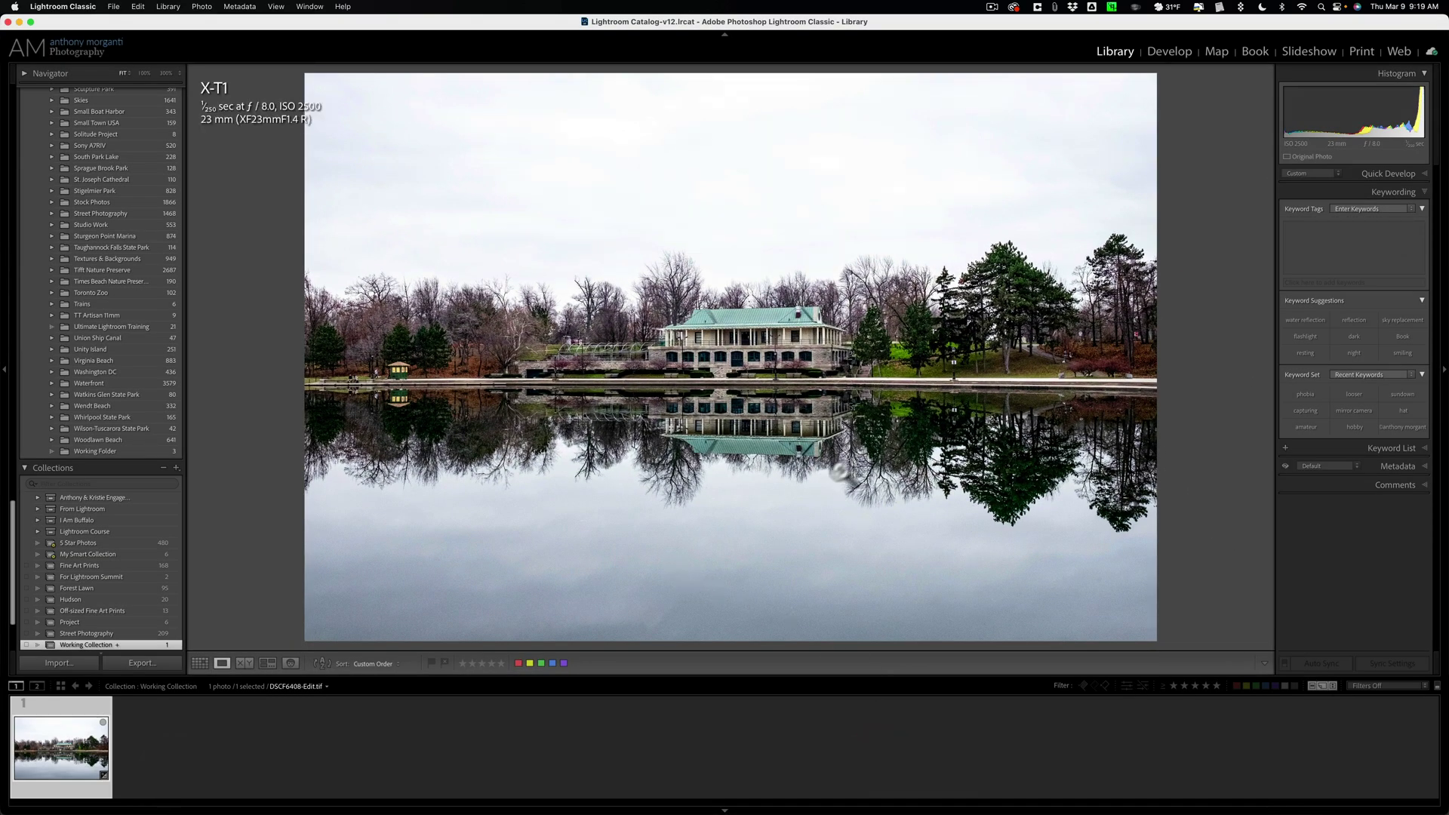
{"action": "left_click", "coordinate": [1169, 51]}
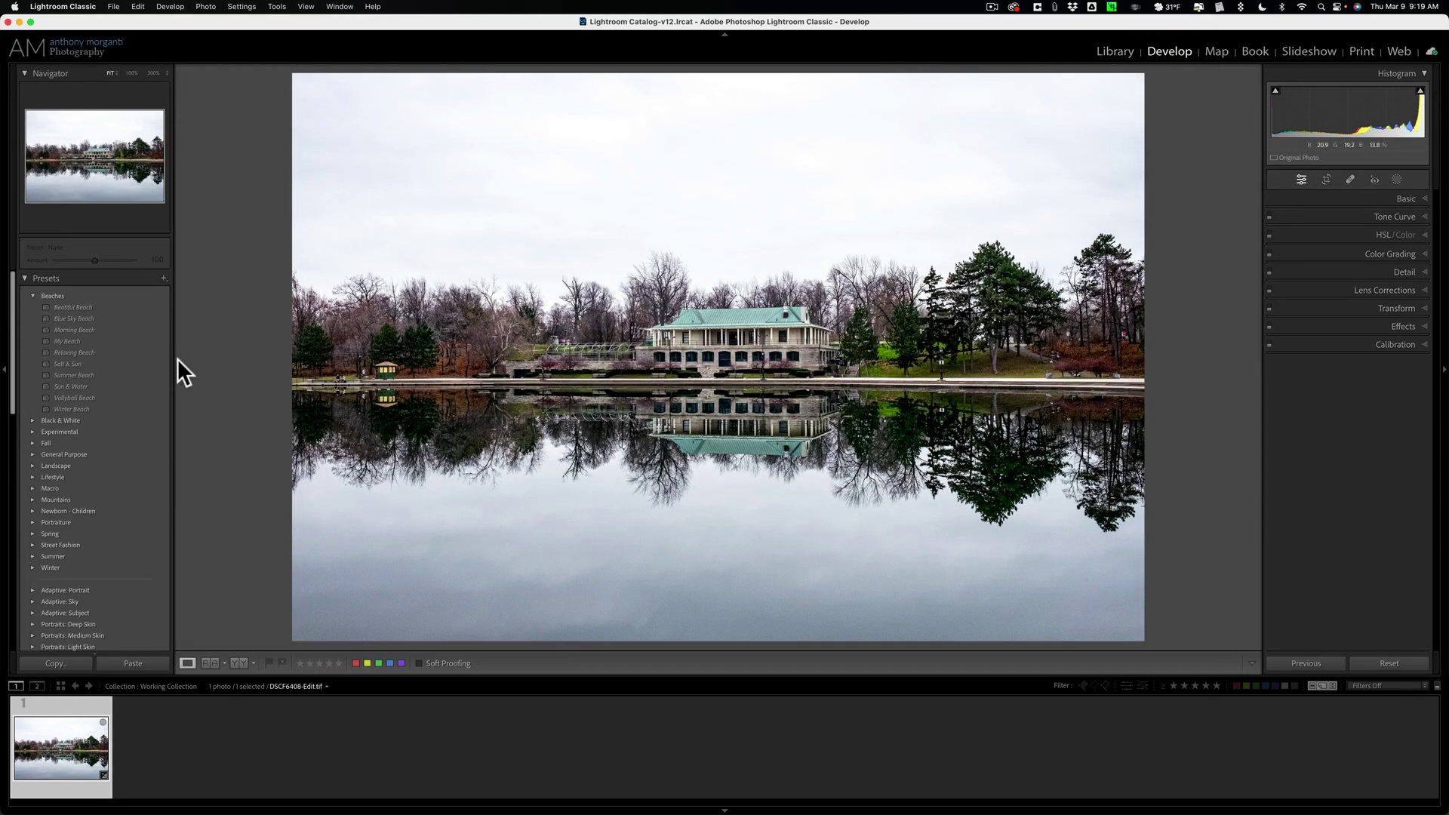
{"action": "left_click", "coordinate": [7, 373]}
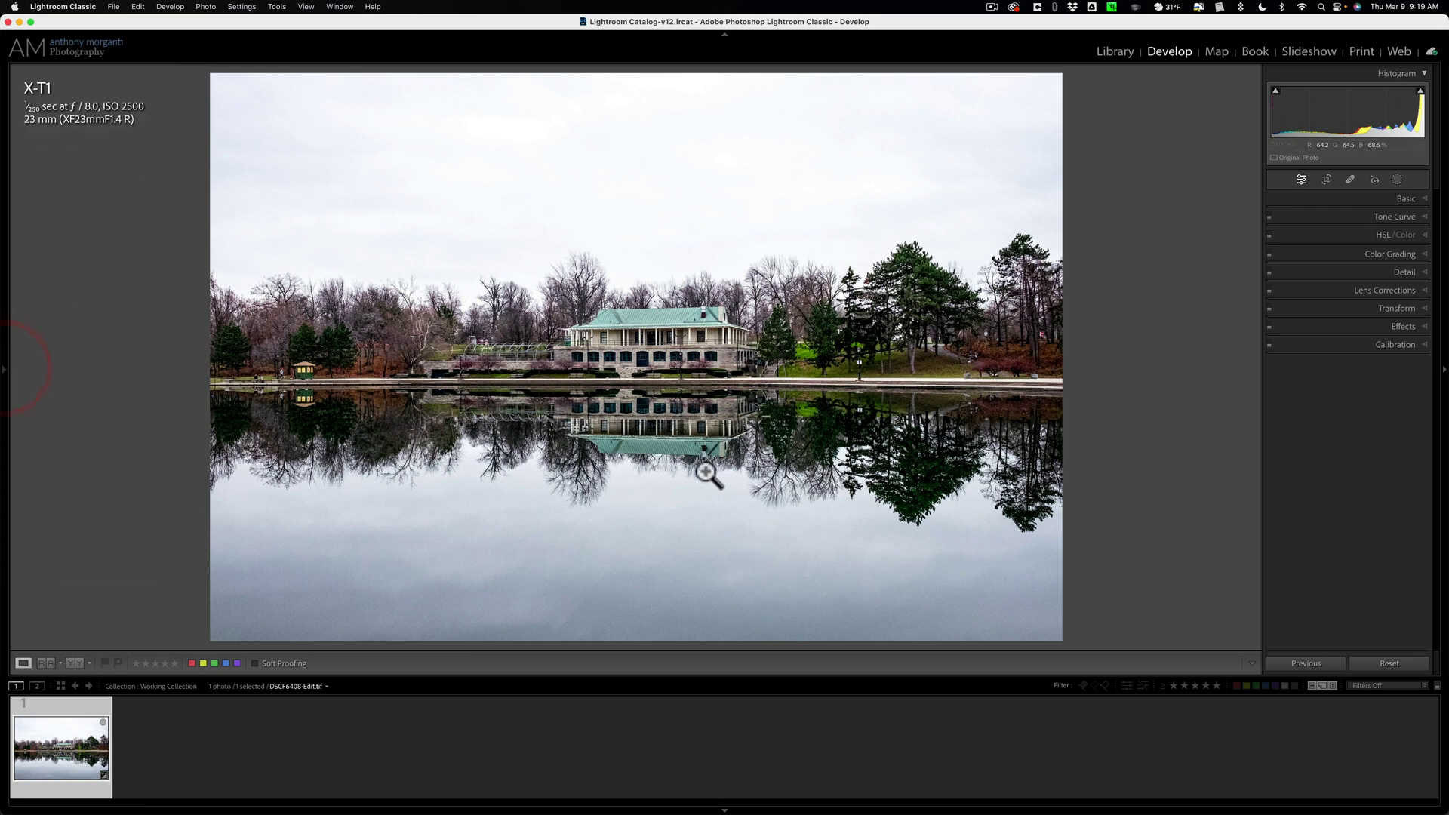
{"action": "key", "text": "F6"}
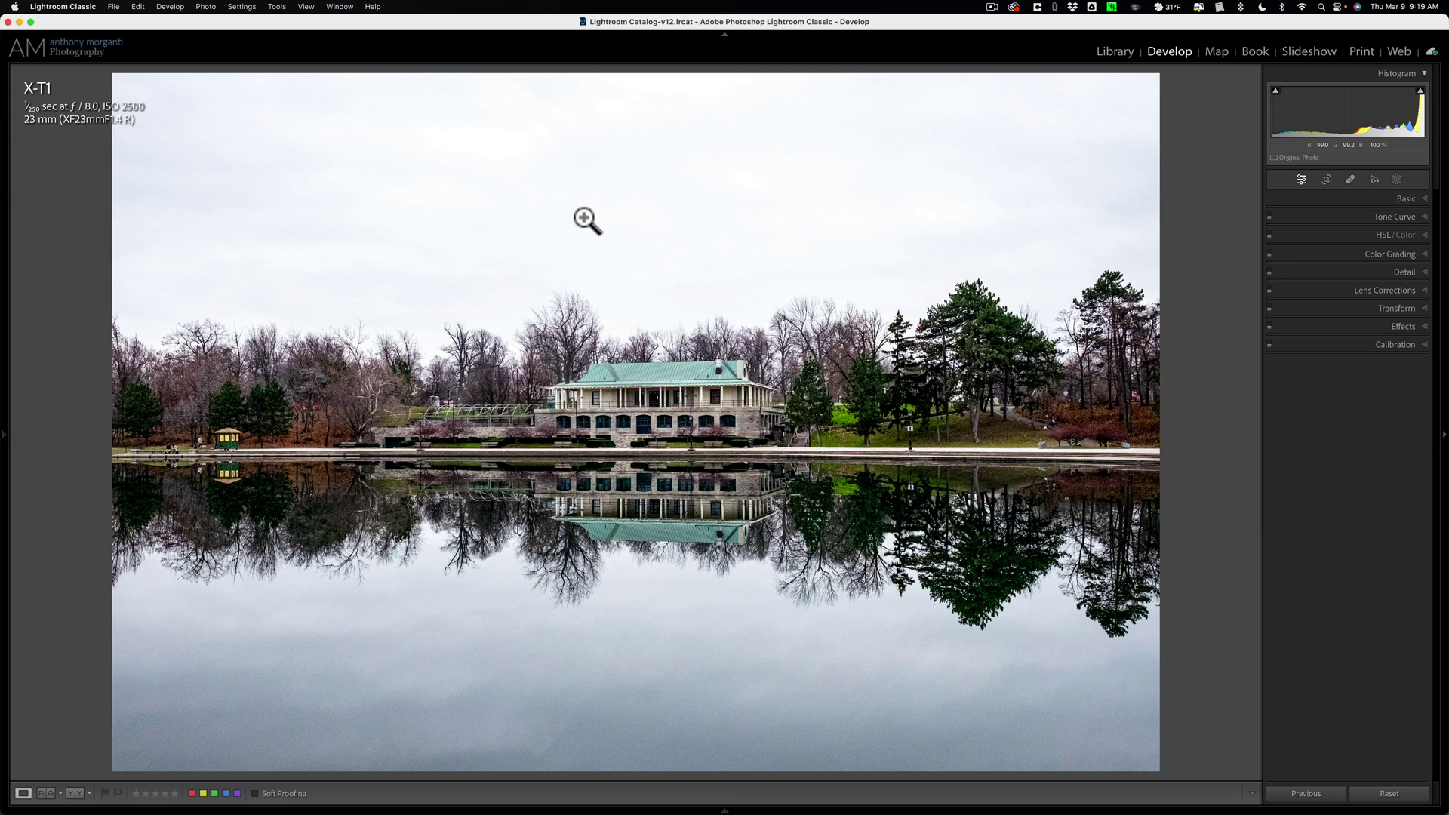
Send the boathouse photo to ON1 Sky Swap AI 2023 as a copy with Lightroom adjustments
{"action": "right_click", "coordinate": [568, 202]}
{"action": "mouse_move", "coordinate": [627, 308]}
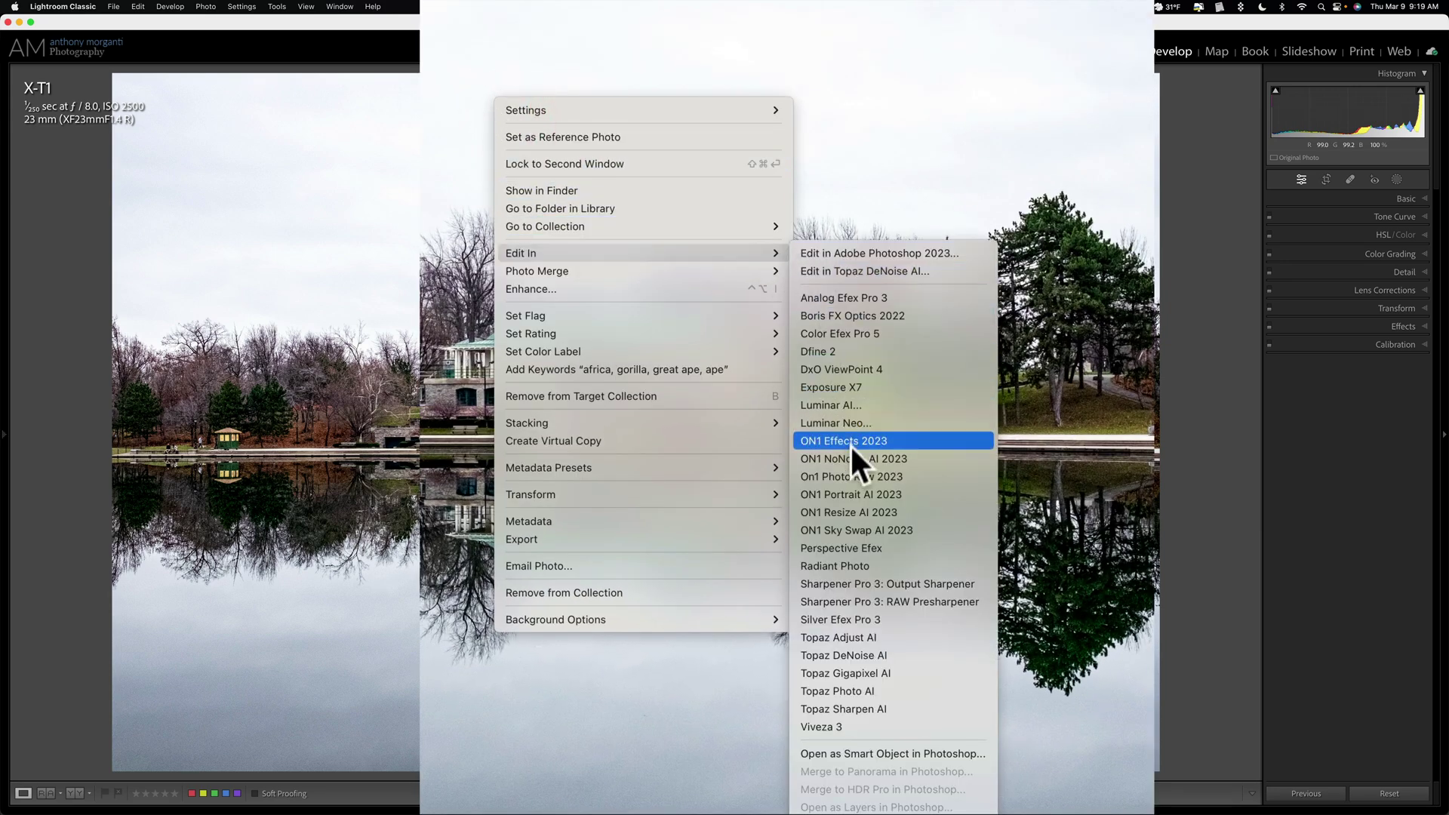
{"action": "left_click", "coordinate": [895, 528]}
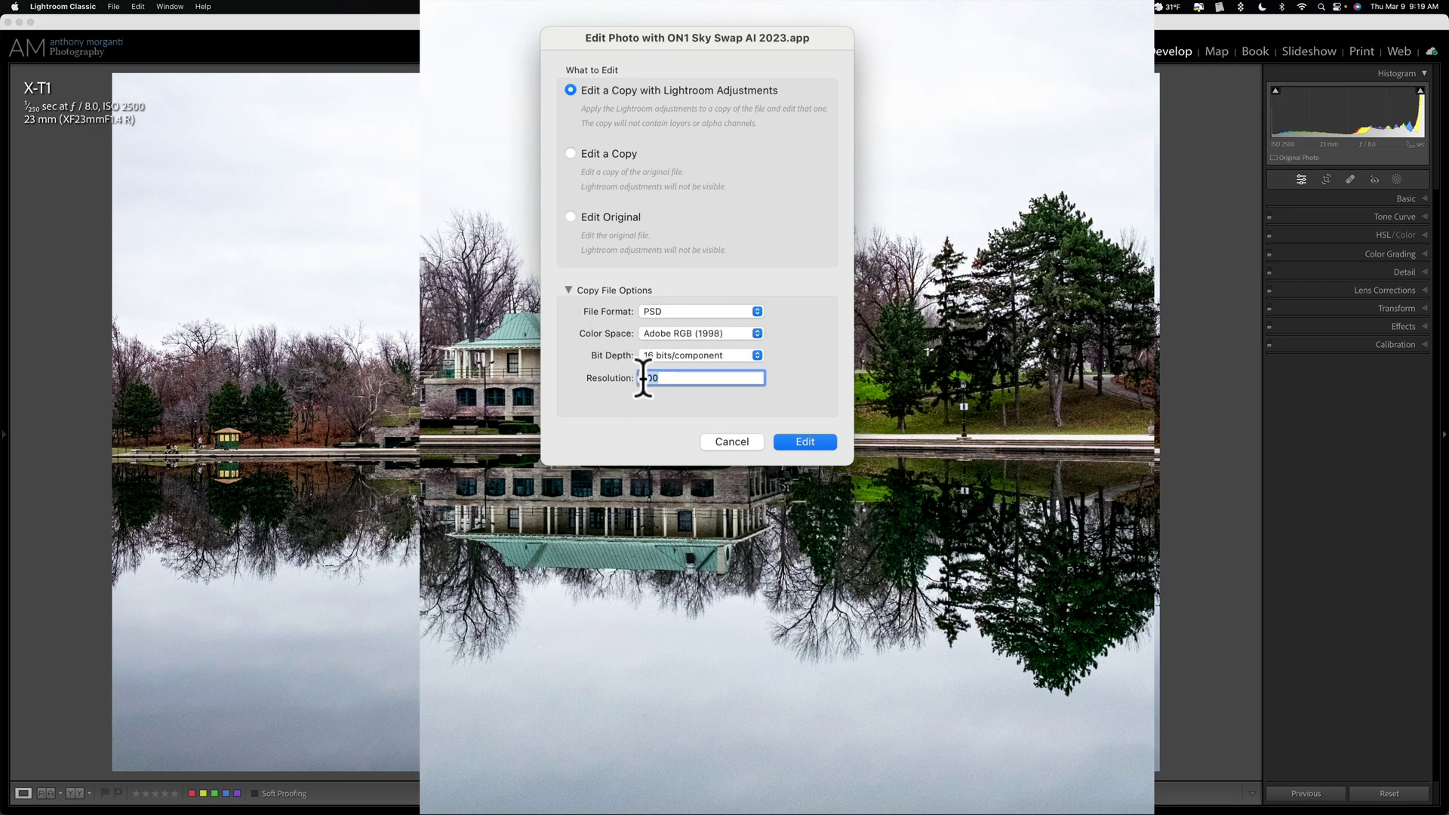
{"action": "left_click", "coordinate": [804, 442]}
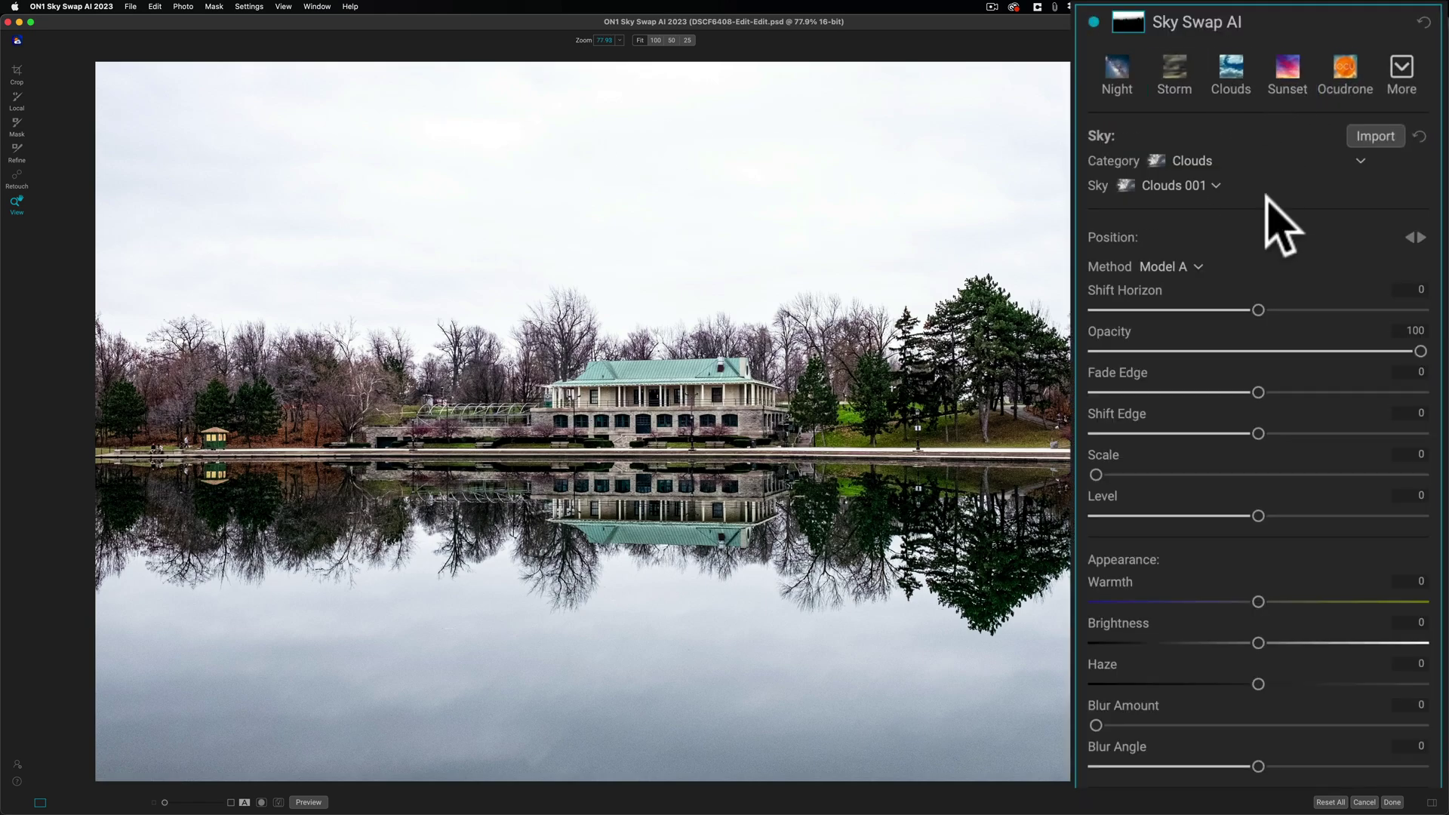
Choose the OcuDrone Cotton Candy category and try Sky_05 on the boathouse photo
{"action": "left_click", "coordinate": [1234, 159]}
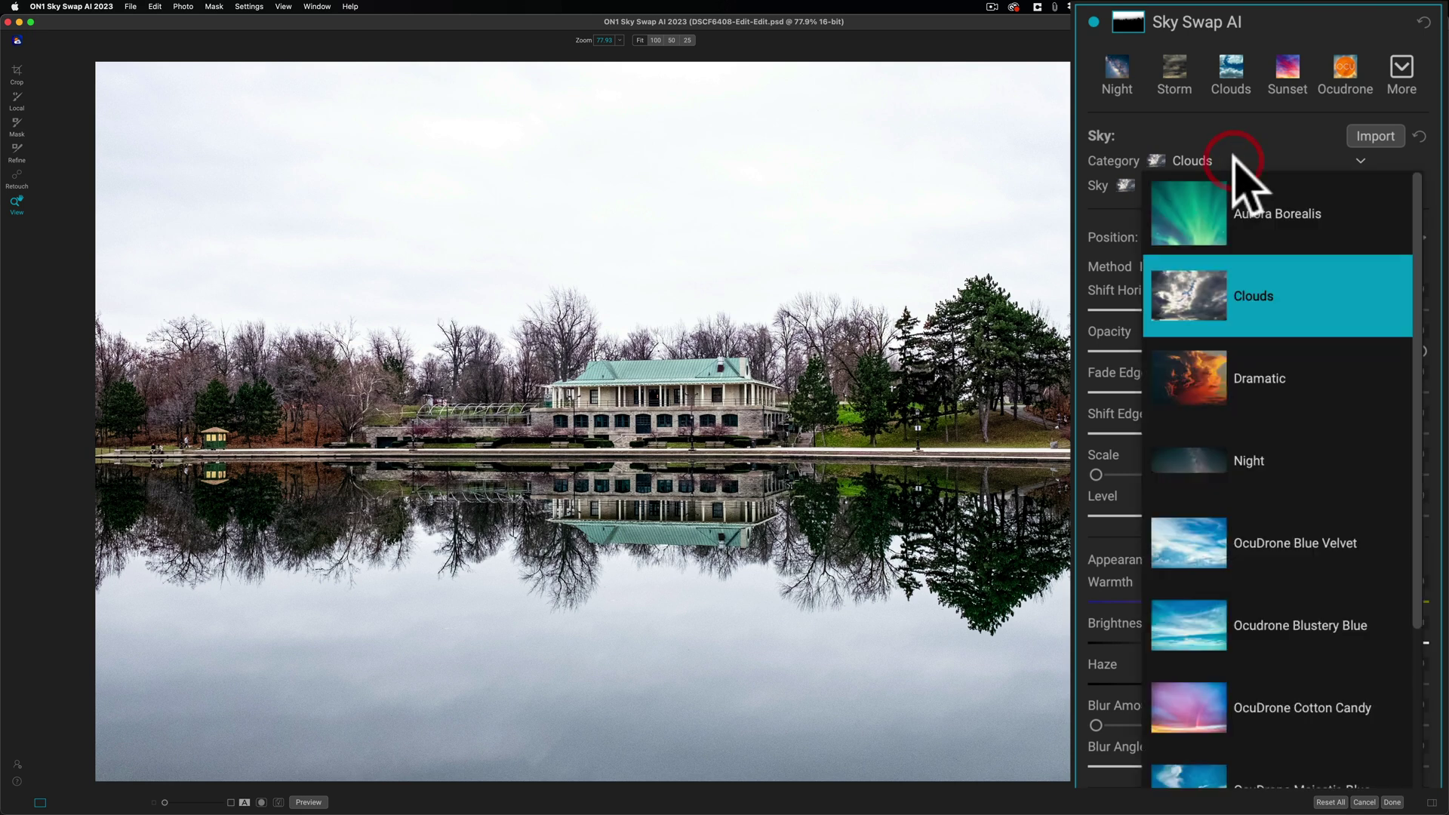
{"action": "scroll", "coordinate": [1295, 407], "scroll_direction": "down", "scroll_amount": 2}
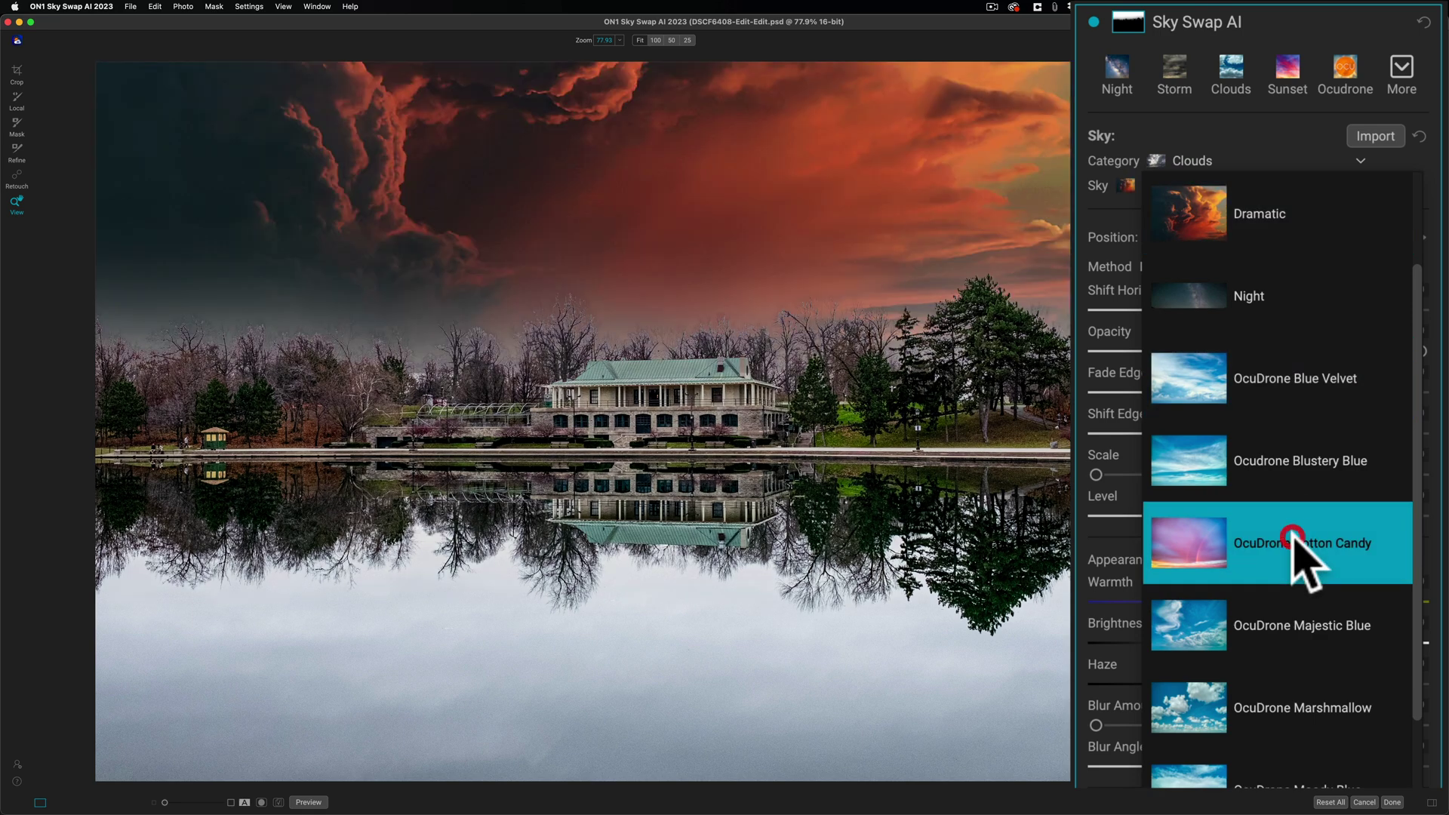
{"action": "left_click", "coordinate": [1295, 539]}
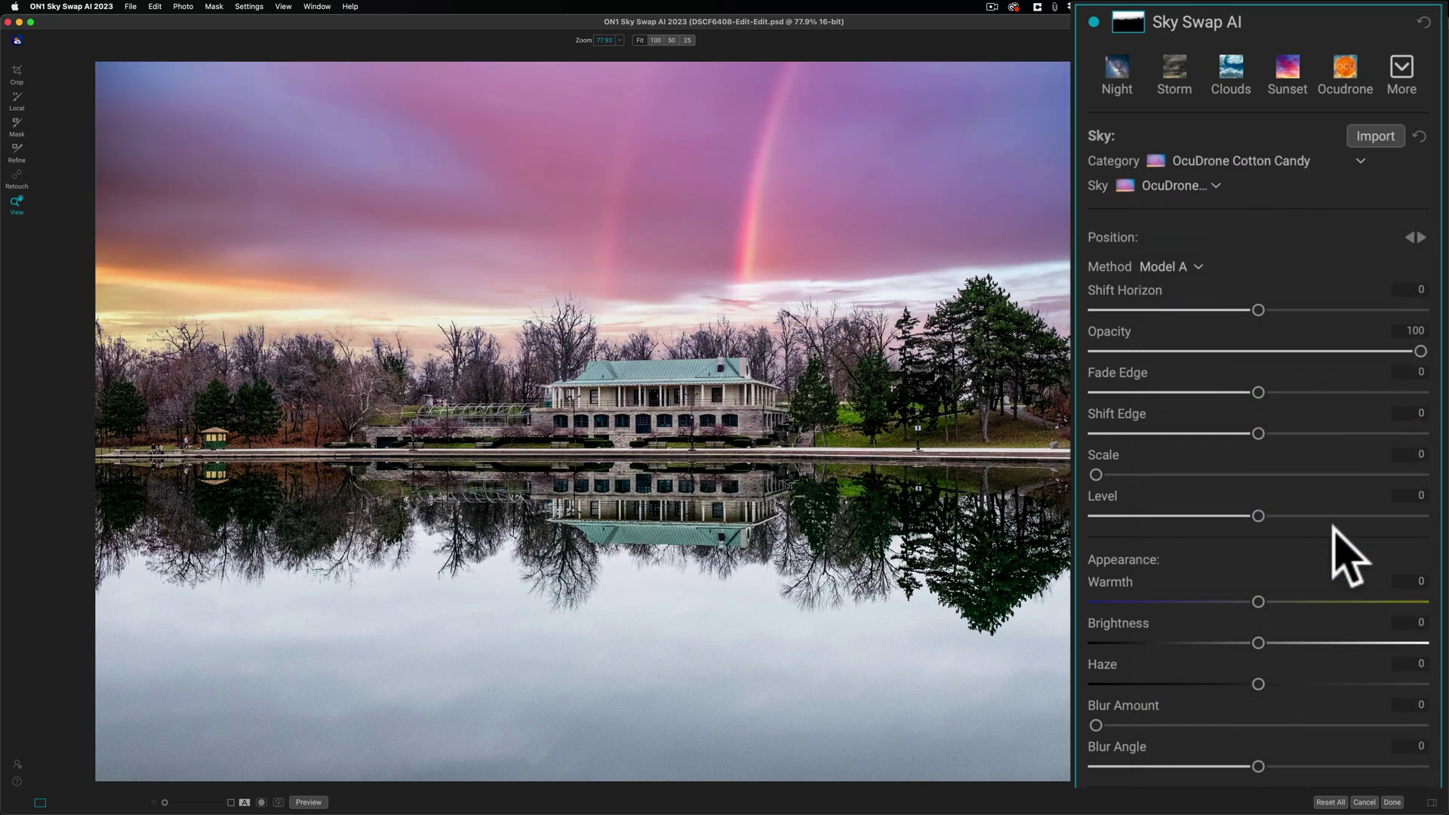
{"action": "left_click", "coordinate": [1217, 187]}
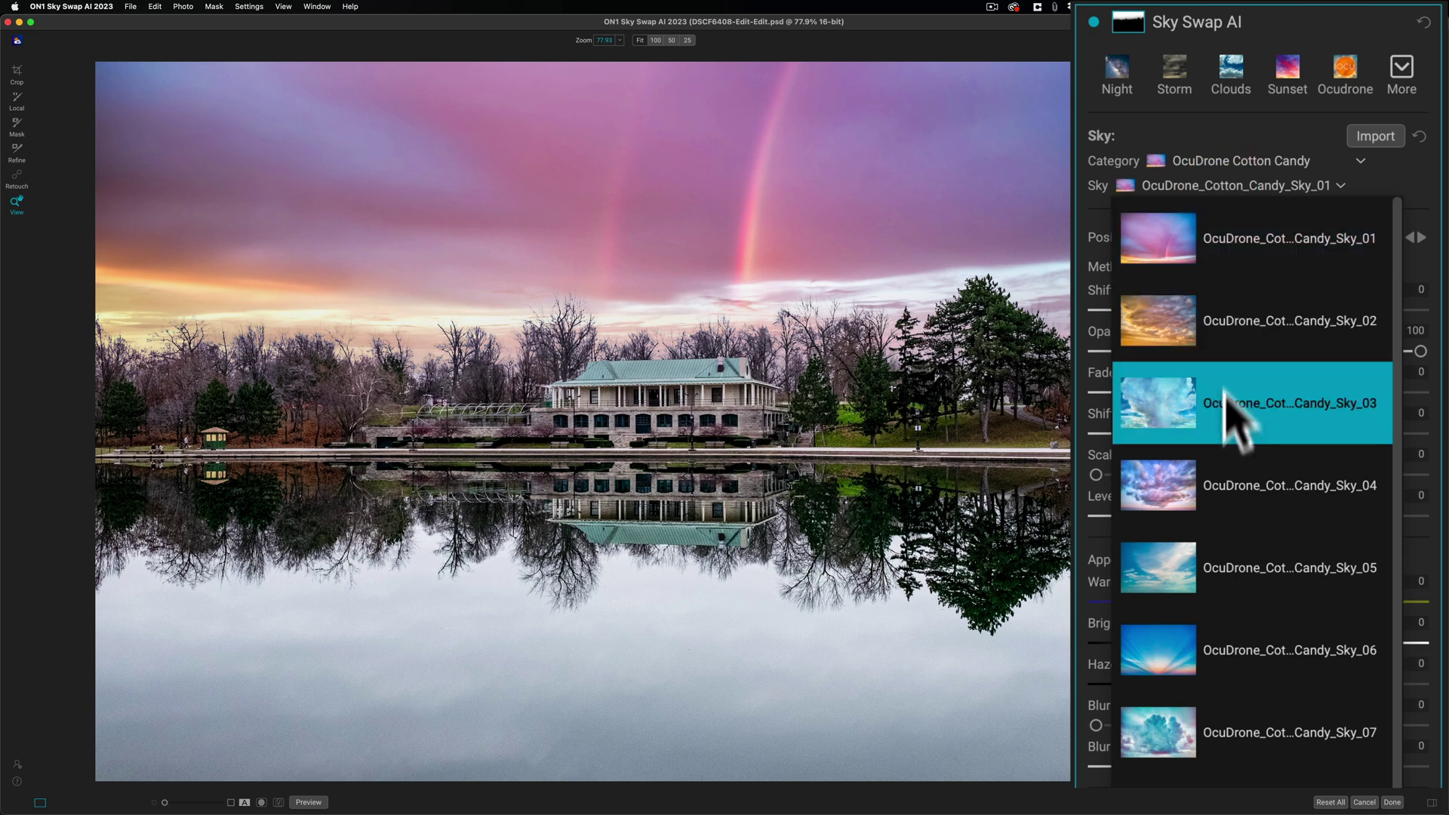
{"action": "left_click", "coordinate": [1256, 566]}
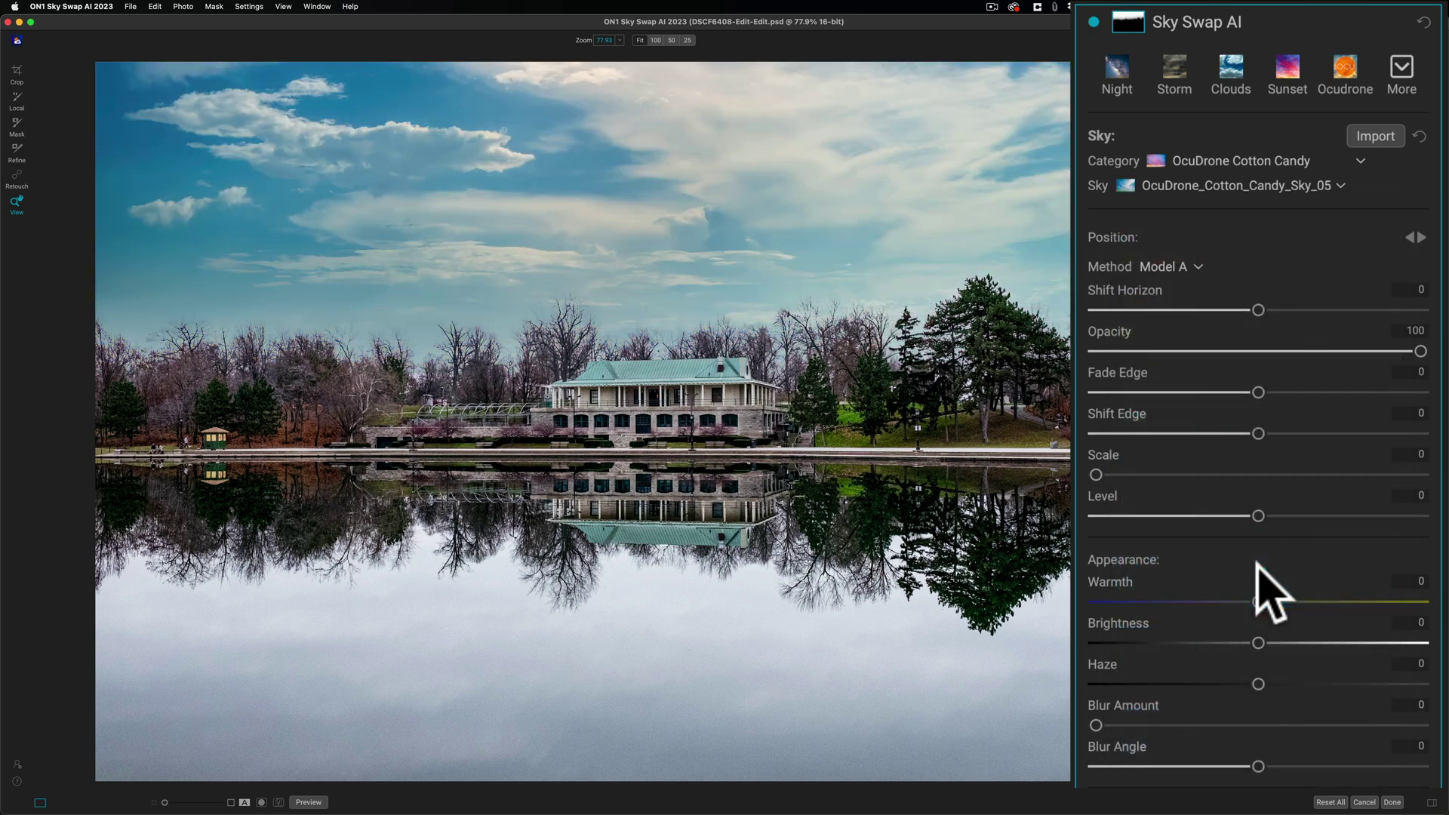
Preview Cotton Candy skies 09, 08, 07 and 03, then settle on Sky_04
{"action": "left_click", "coordinate": [1258, 188]}
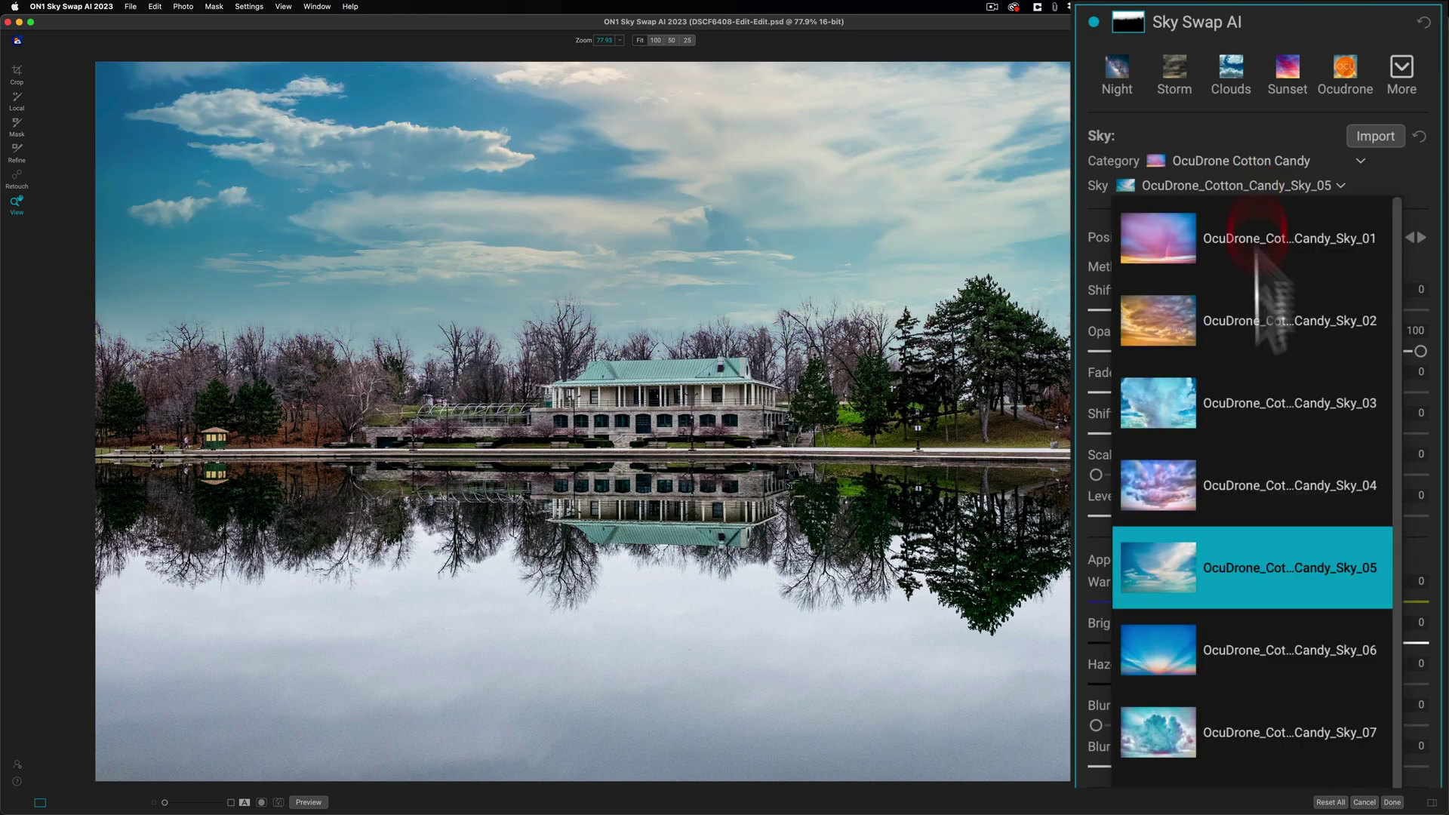
{"action": "scroll", "coordinate": [1262, 604], "scroll_direction": "down", "scroll_amount": 3}
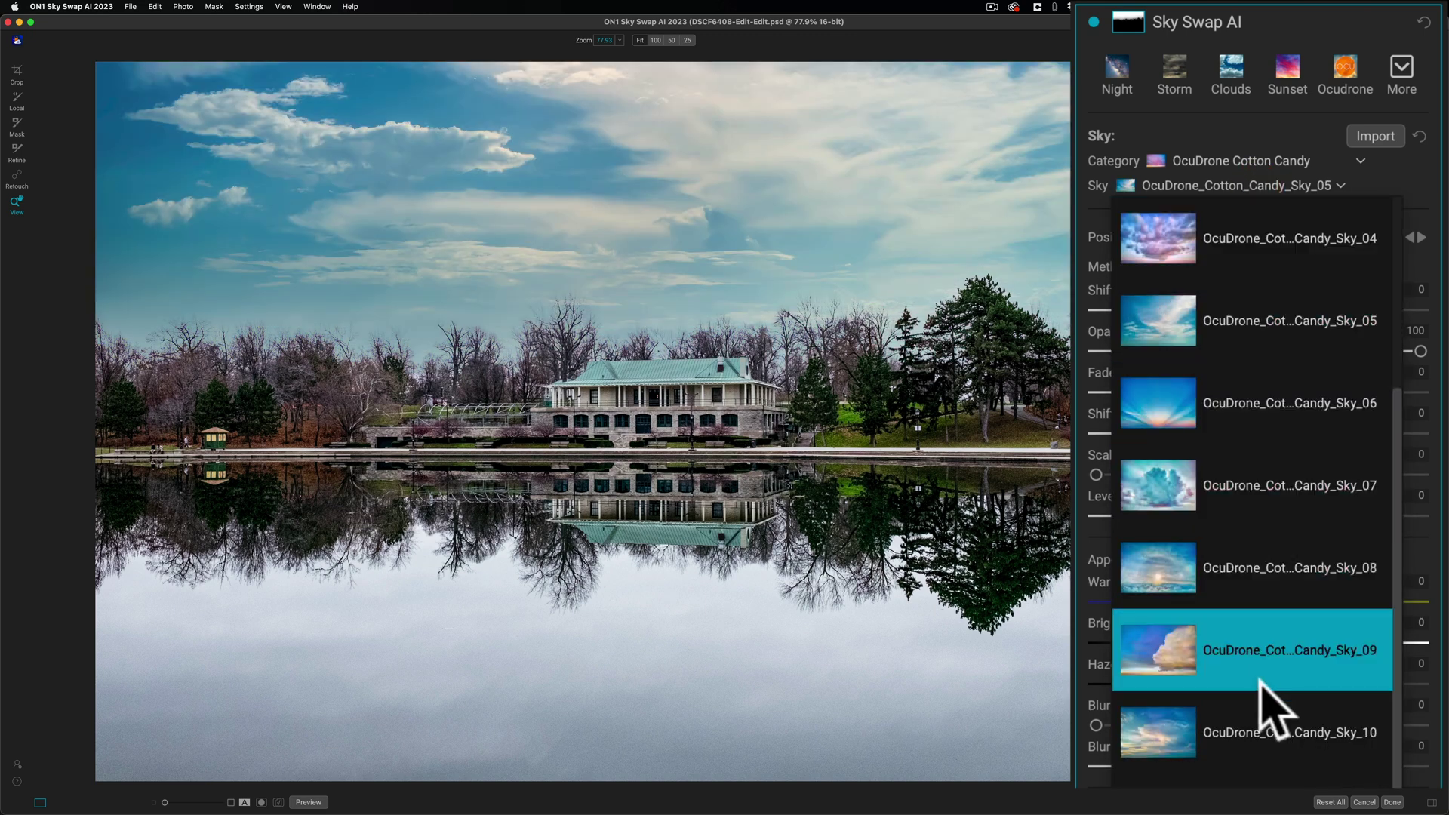
{"action": "left_click", "coordinate": [1258, 673]}
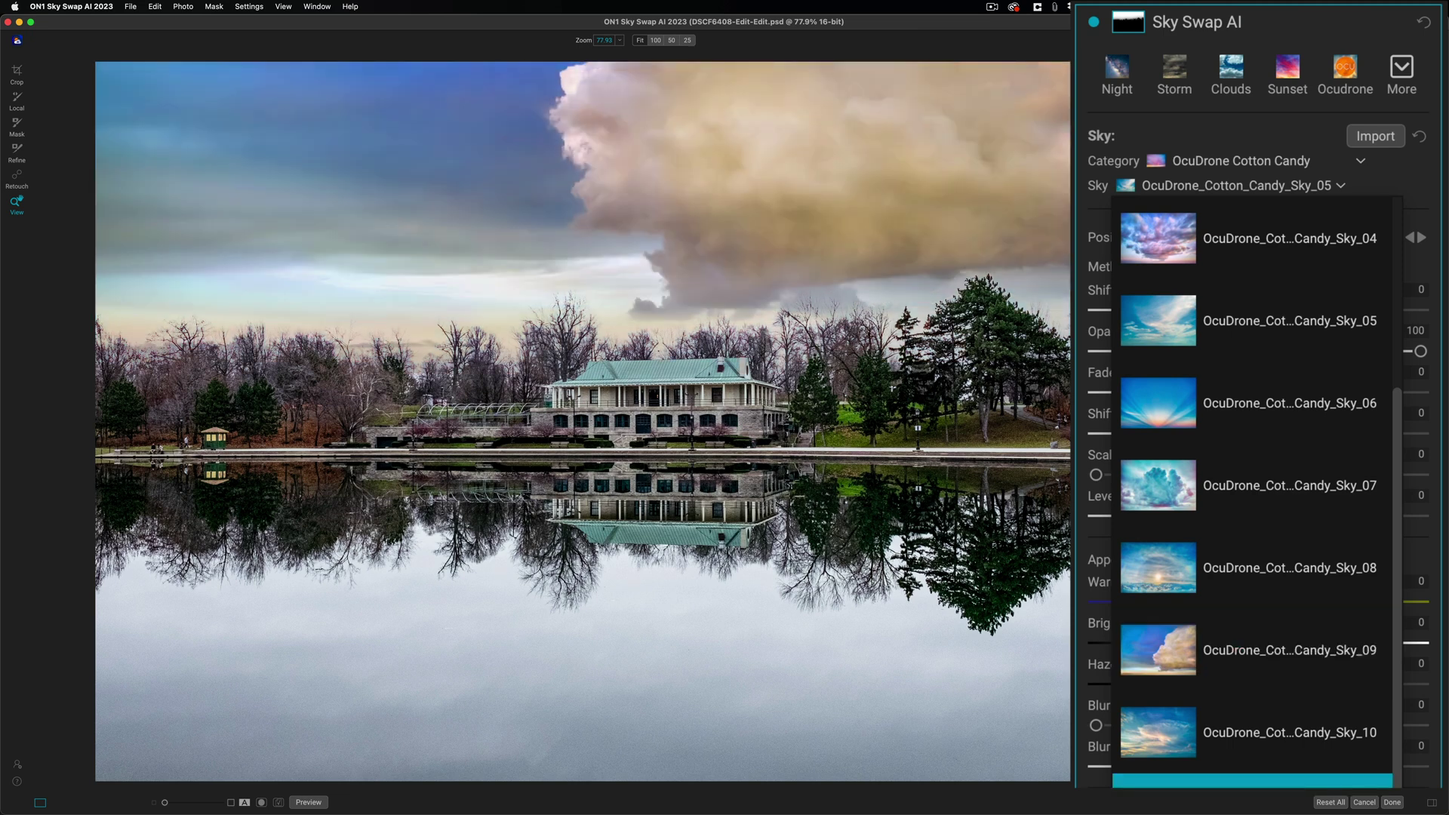
{"action": "left_click", "coordinate": [1280, 570]}
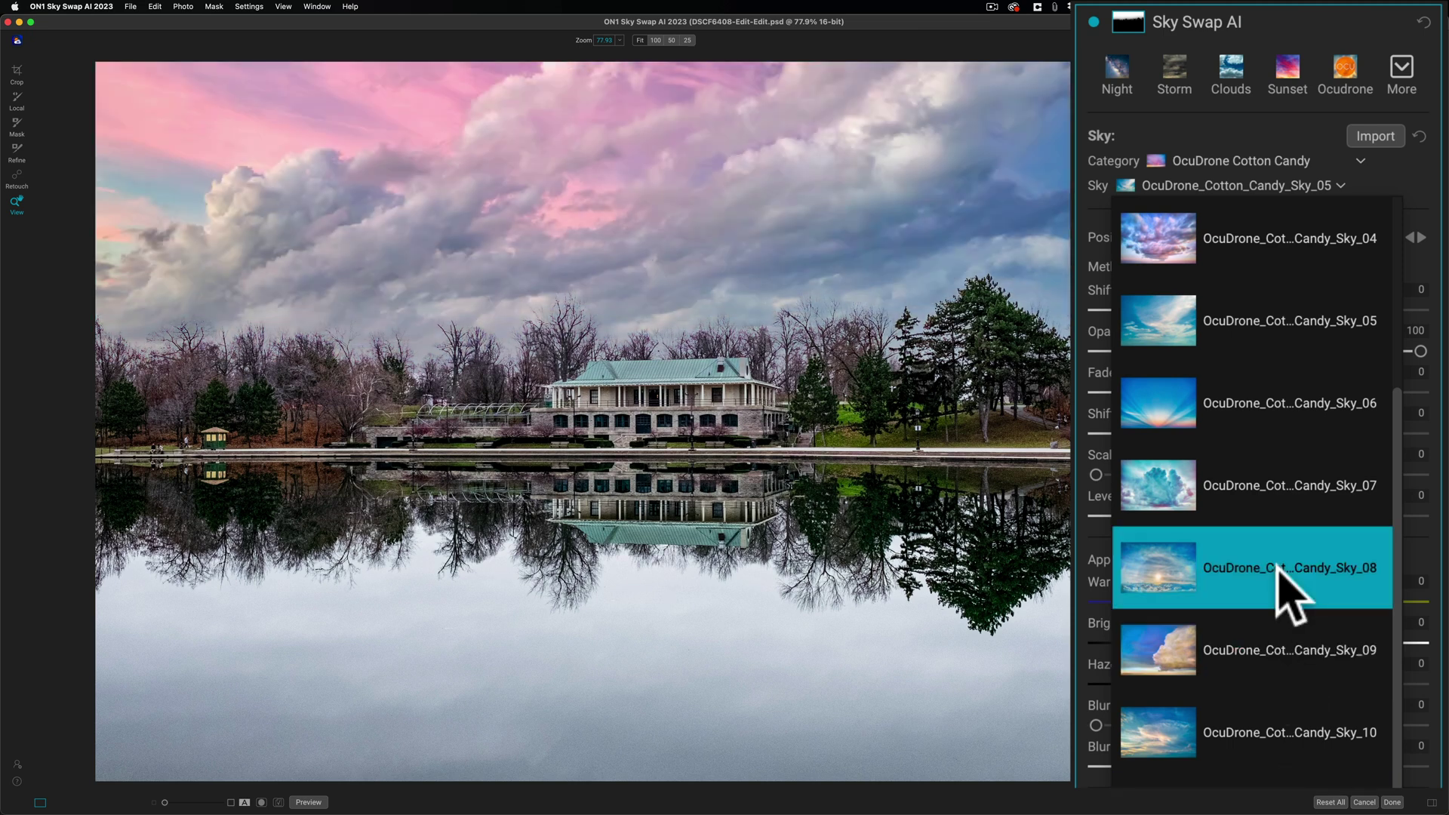
{"action": "left_click", "coordinate": [1256, 495]}
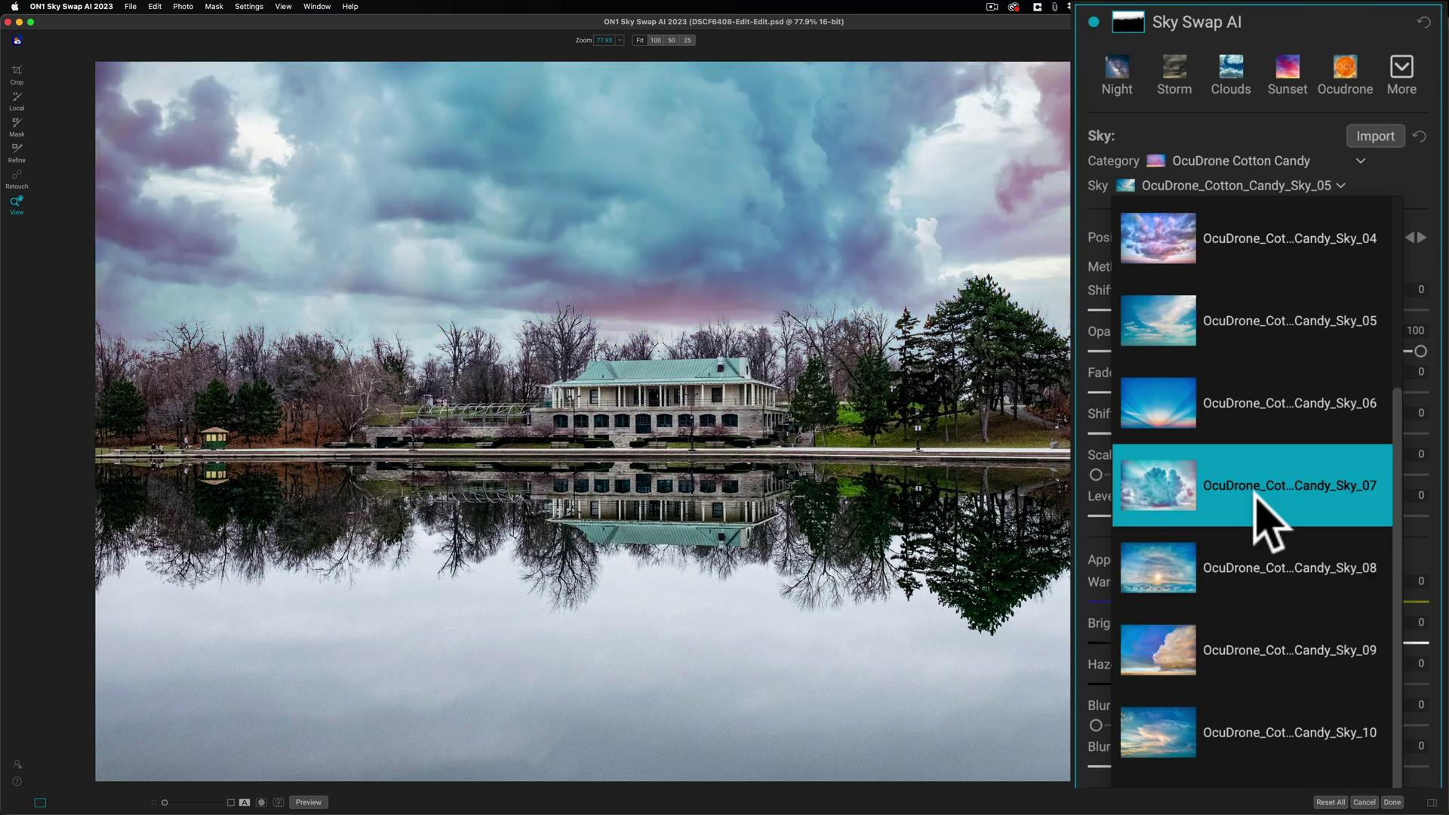
{"action": "scroll", "coordinate": [1268, 559], "scroll_direction": "up", "scroll_amount": 3}
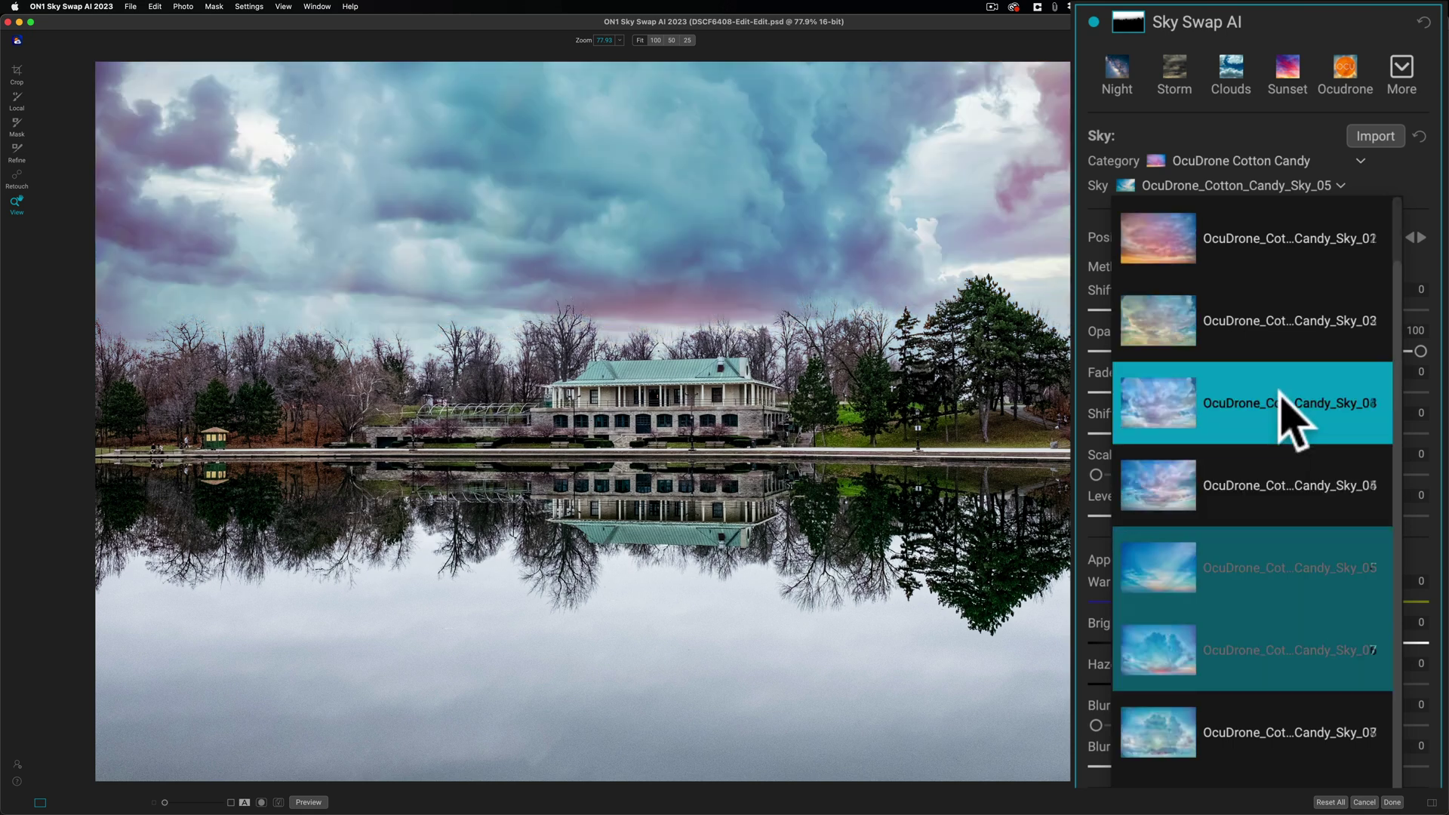
{"action": "left_click", "coordinate": [1256, 419]}
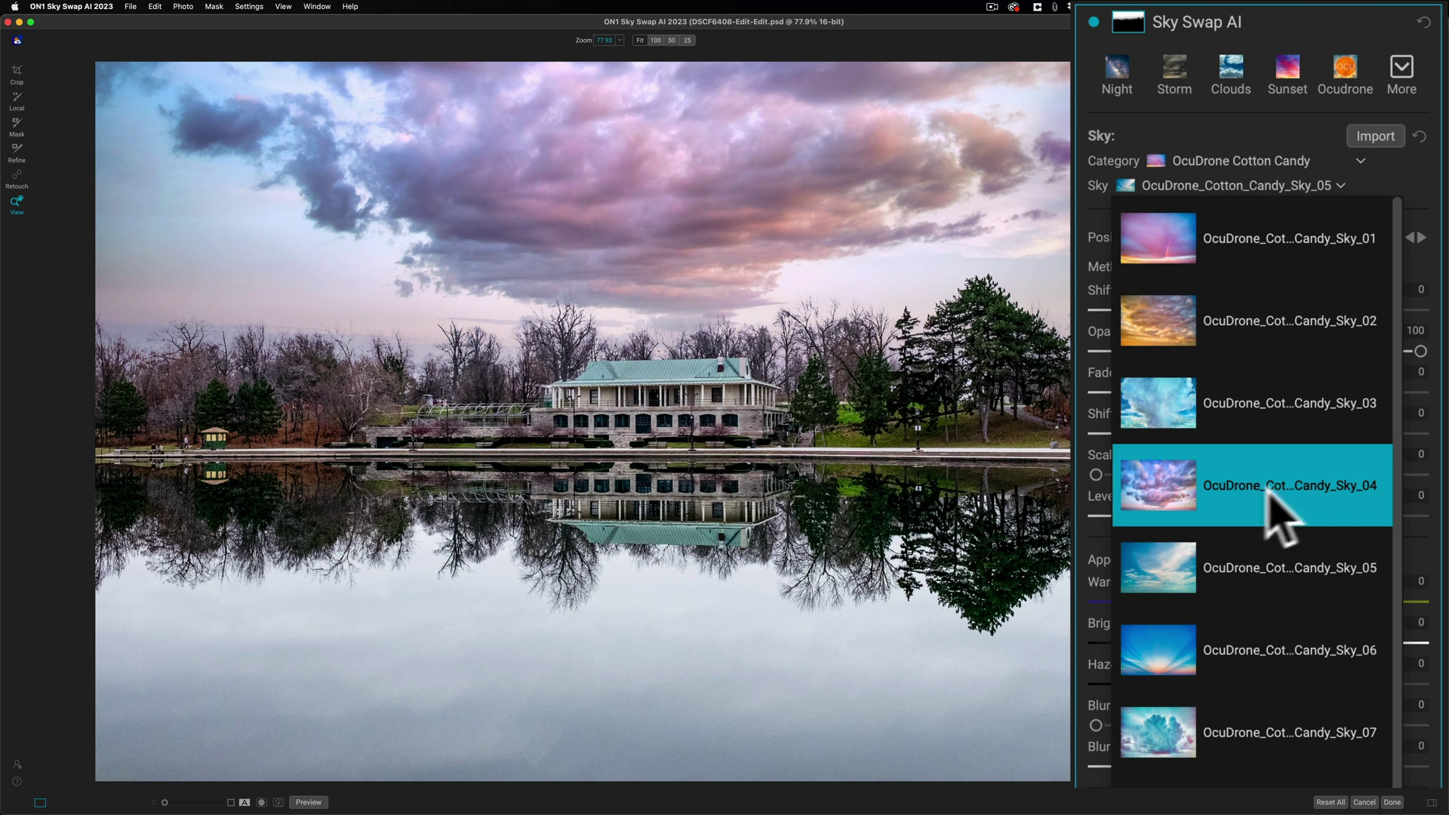
{"action": "left_click", "coordinate": [1299, 490]}
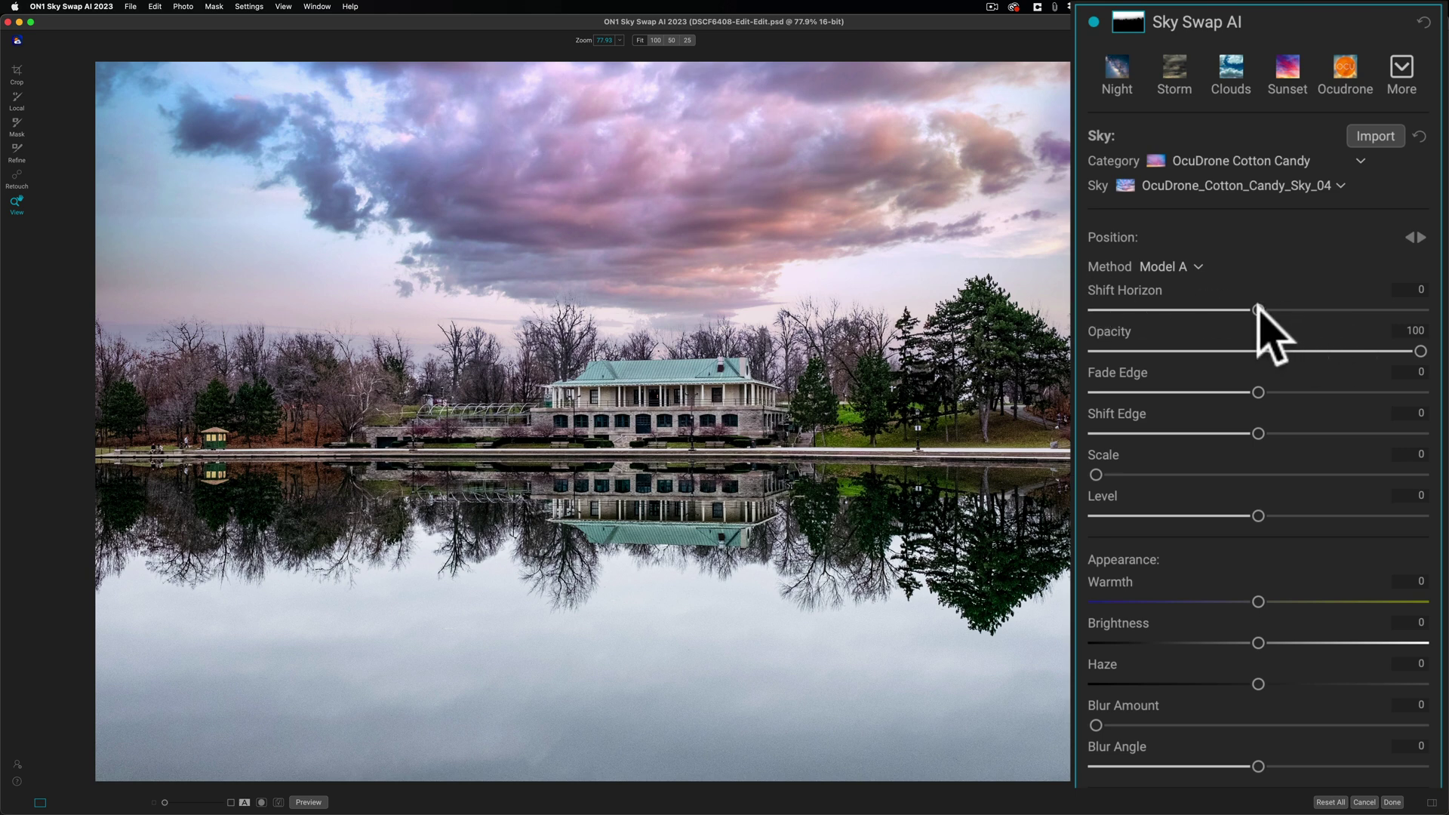
Fine-tune the sky with Shift Horizon 1, Fade Edge 55, a slight edge shift and Level 7
{"action": "mouse_move", "coordinate": [1259, 309]}
{"action": "left_mouse_down"}
{"action": "mouse_move", "coordinate": [1304, 310]}
{"action": "mouse_move", "coordinate": [1260, 308]}
{"action": "left_mouse_up"}
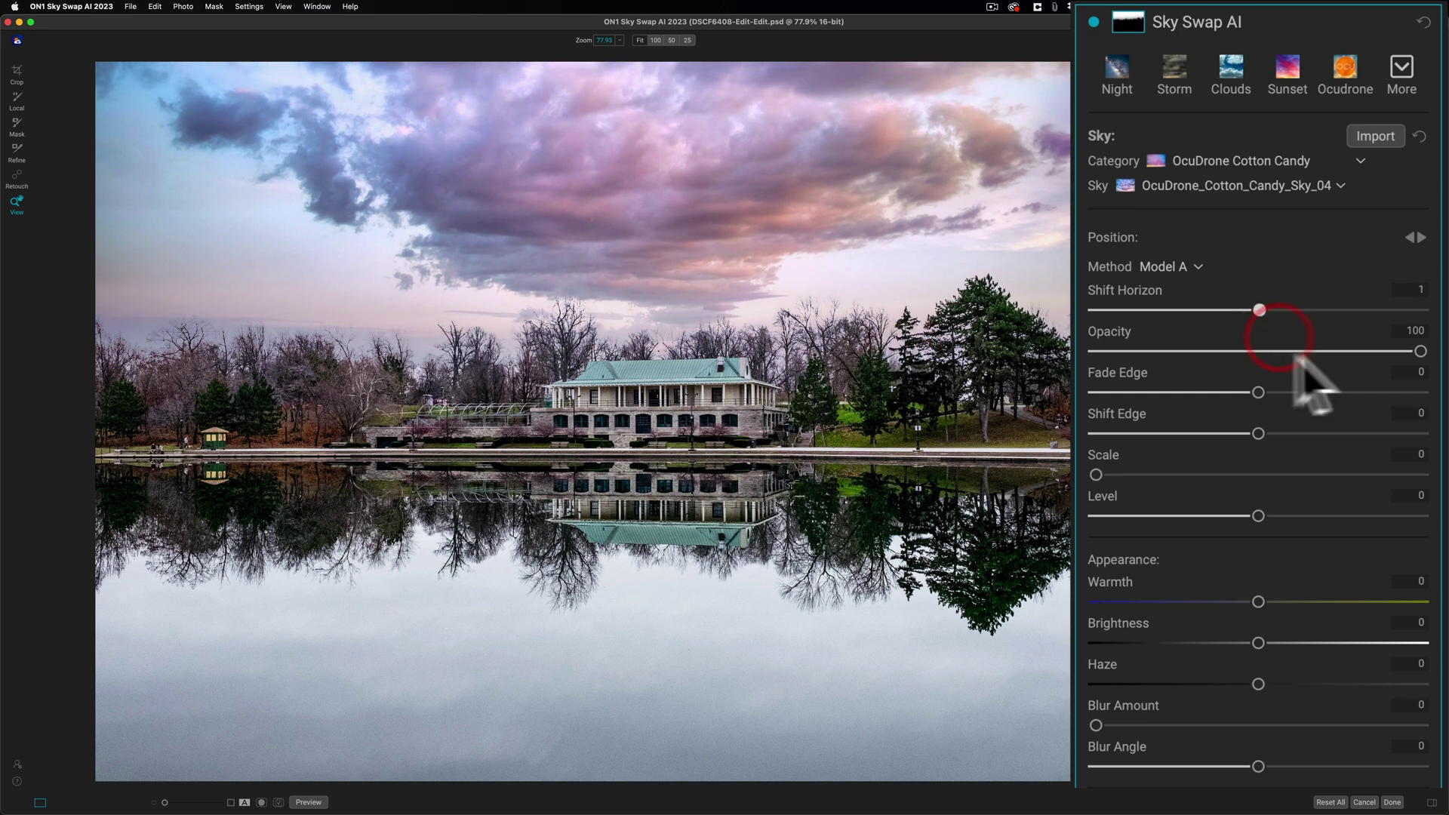
{"action": "mouse_move", "coordinate": [1421, 351]}
{"action": "left_mouse_down"}
{"action": "mouse_move", "coordinate": [1327, 351]}
{"action": "mouse_move", "coordinate": [1421, 351]}
{"action": "left_mouse_up"}
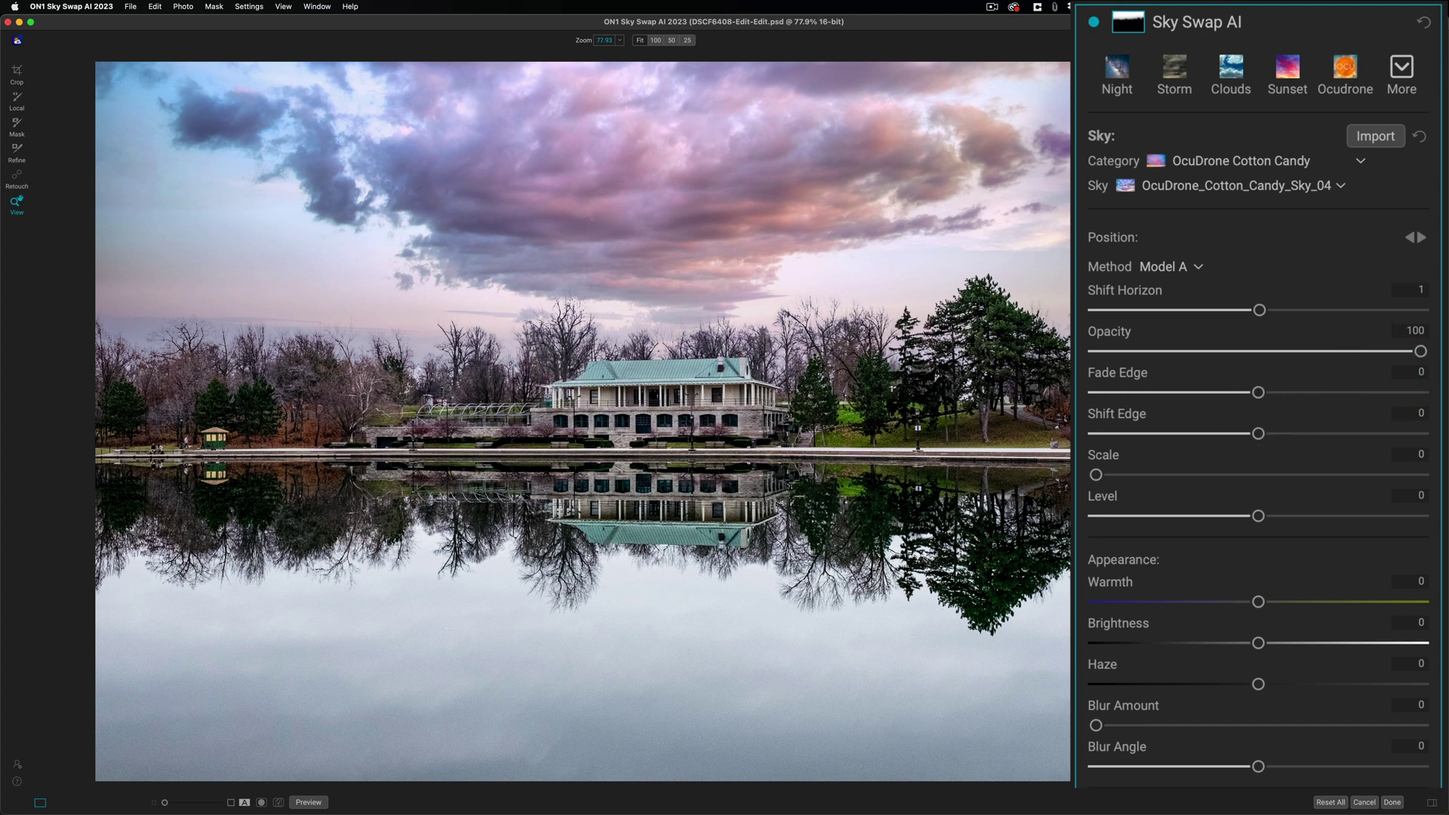
{"action": "mouse_move", "coordinate": [1259, 392]}
{"action": "left_mouse_down"}
{"action": "mouse_move", "coordinate": [1349, 392]}
{"action": "mouse_move", "coordinate": [1220, 394]}
{"action": "mouse_move", "coordinate": [1382, 394]}
{"action": "mouse_move", "coordinate": [1254, 394]}
{"action": "left_mouse_up"}
{"action": "mouse_move", "coordinate": [1255, 427]}
{"action": "left_mouse_down"}
{"action": "mouse_move", "coordinate": [1352, 428]}
{"action": "mouse_move", "coordinate": [1188, 430]}
{"action": "mouse_move", "coordinate": [1251, 429]}
{"action": "left_mouse_up"}
{"action": "mouse_move", "coordinate": [1098, 476]}
{"action": "left_mouse_down"}
{"action": "mouse_move", "coordinate": [1148, 491]}
{"action": "mouse_move", "coordinate": [1072, 483]}
{"action": "left_mouse_up"}
{"action": "mouse_move", "coordinate": [1257, 515]}
{"action": "left_mouse_down"}
{"action": "mouse_move", "coordinate": [1283, 515]}
{"action": "mouse_move", "coordinate": [1241, 518]}
{"action": "mouse_move", "coordinate": [1257, 514]}
{"action": "left_mouse_up"}
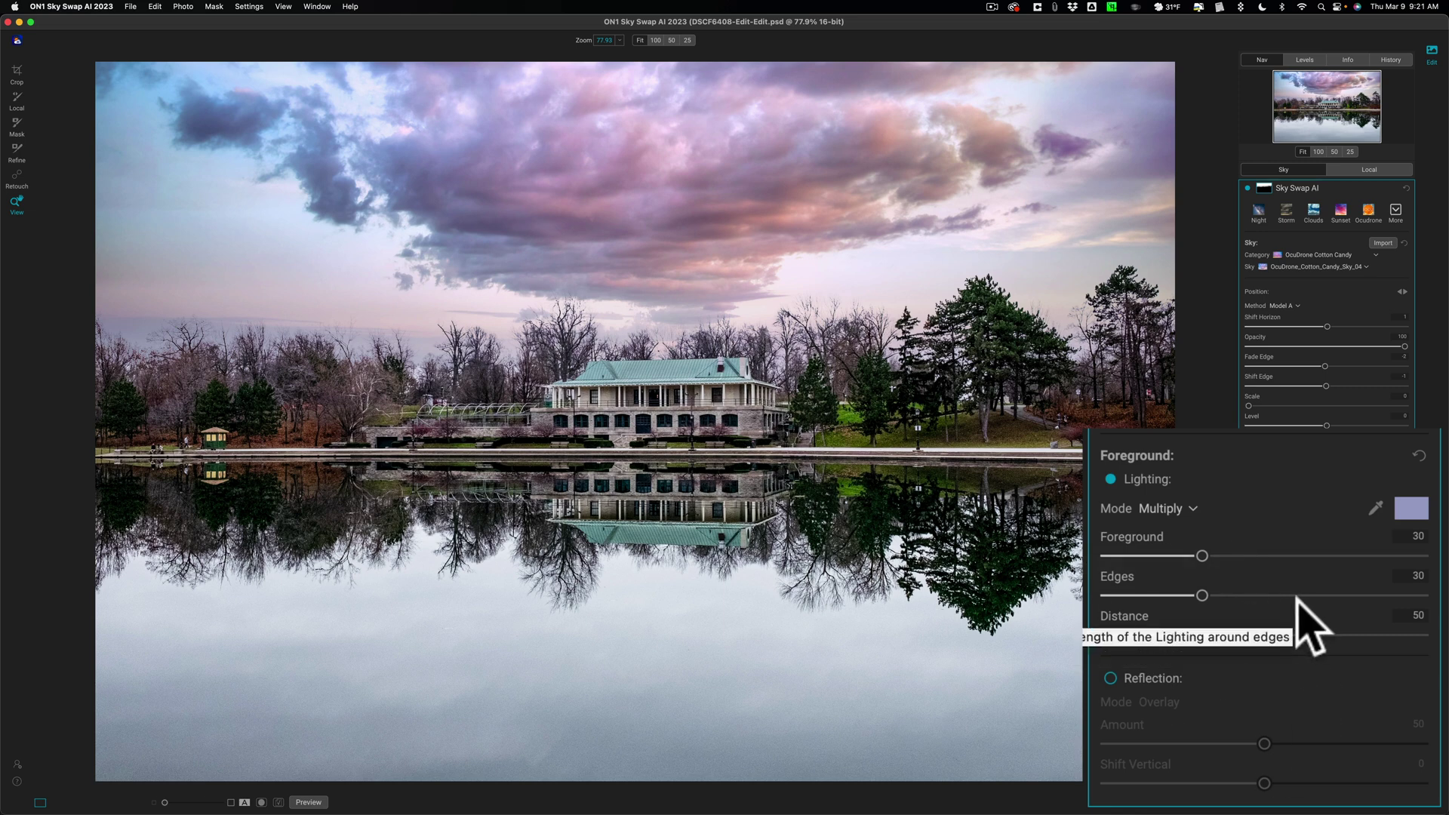
Enable the lake reflection, shifted down to Vertical -20 with Amount 54
{"action": "left_click", "coordinate": [1110, 678]}
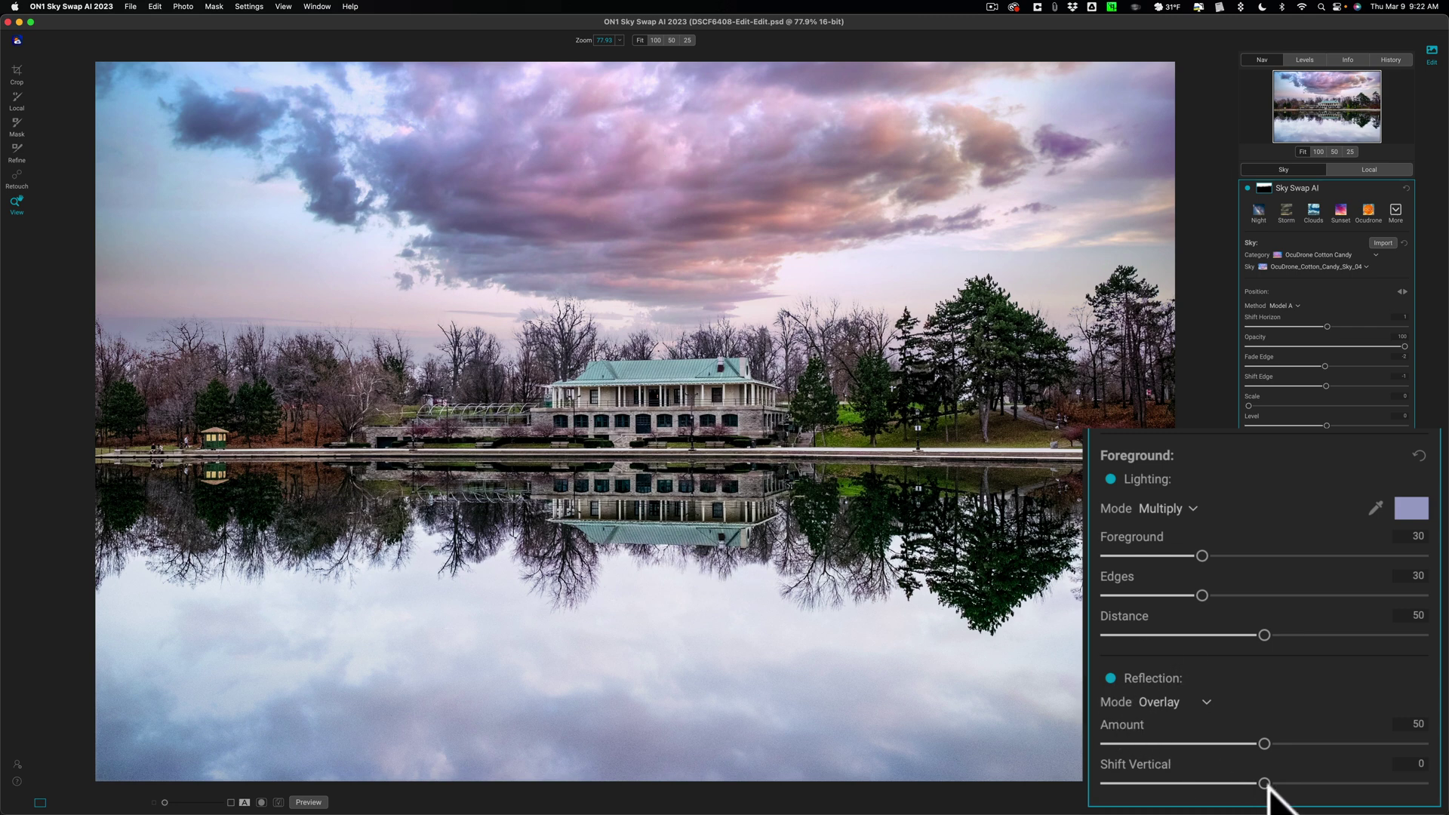
{"action": "left_click_drag", "start_coordinate": [1266, 781], "coordinate": [1233, 783]}
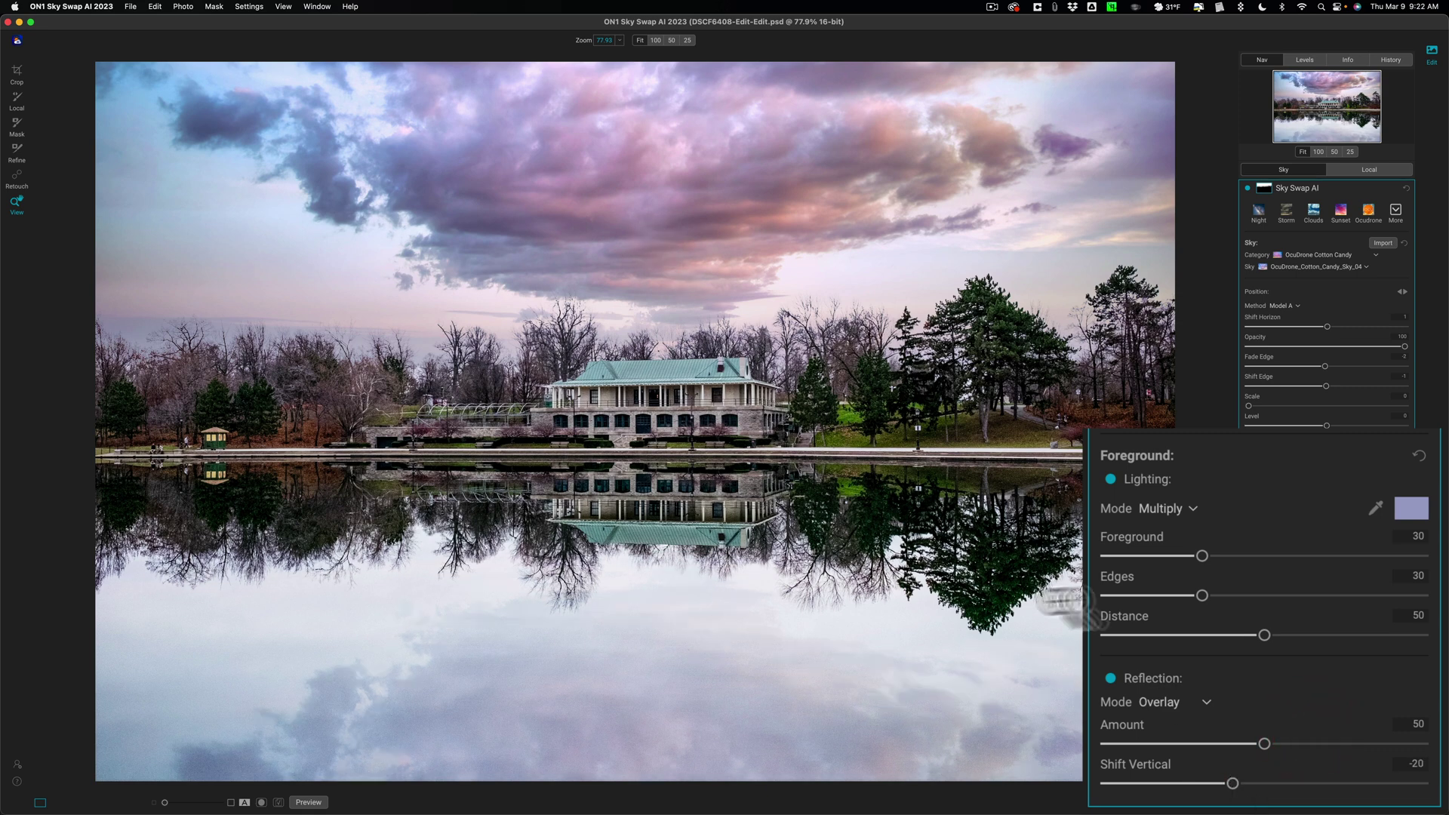
{"action": "mouse_move", "coordinate": [1263, 744]}
{"action": "left_mouse_down"}
{"action": "mouse_move", "coordinate": [1434, 744]}
{"action": "mouse_move", "coordinate": [1275, 744]}
{"action": "left_mouse_up"}
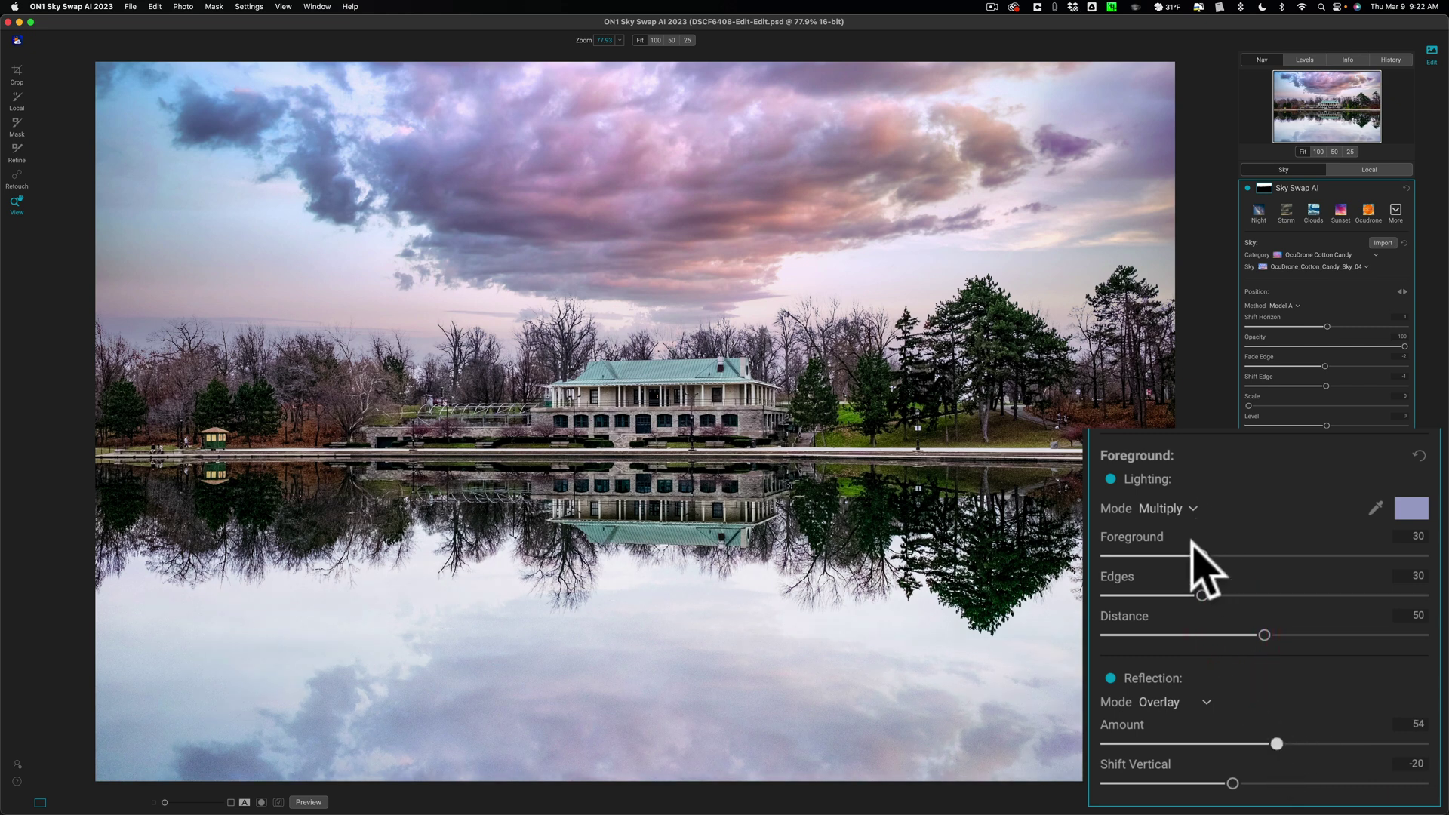
Lower foreground lighting to 10 and Edges to 0, and adjust the lighting distance
{"action": "left_click_drag", "start_coordinate": [1199, 555], "coordinate": [1138, 555]}
{"action": "left_click_drag", "start_coordinate": [1203, 596], "coordinate": [1094, 596]}
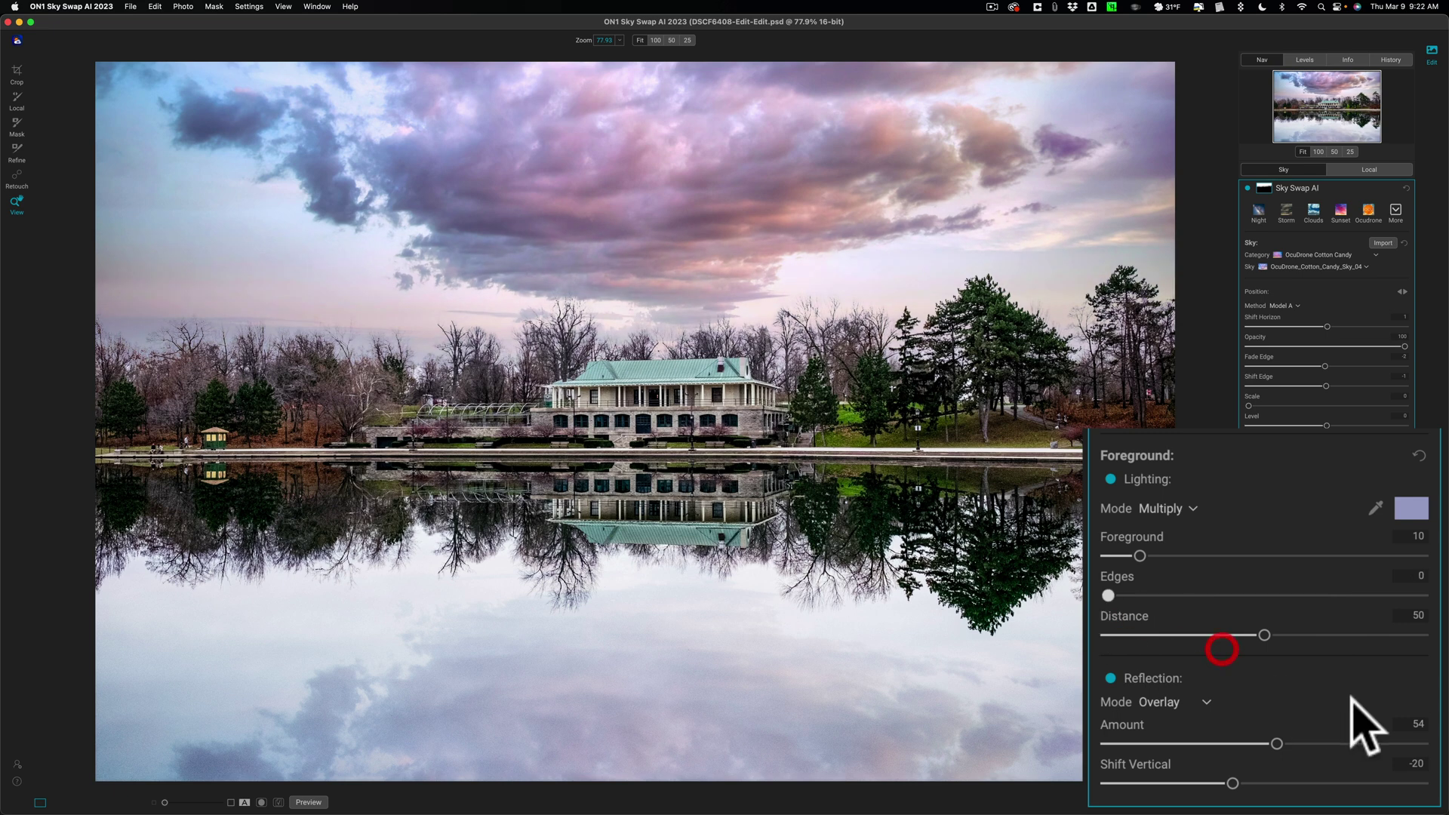
{"action": "mouse_move", "coordinate": [1265, 635]}
{"action": "left_mouse_down"}
{"action": "mouse_move", "coordinate": [1370, 635]}
{"action": "mouse_move", "coordinate": [1166, 635]}
{"action": "mouse_move", "coordinate": [1397, 635]}
{"action": "mouse_move", "coordinate": [1264, 635]}
{"action": "left_mouse_up"}
Keep Multiply as the lighting mode and finish the swap, returning the photo to Lightroom
{"action": "left_click", "coordinate": [1176, 506]}
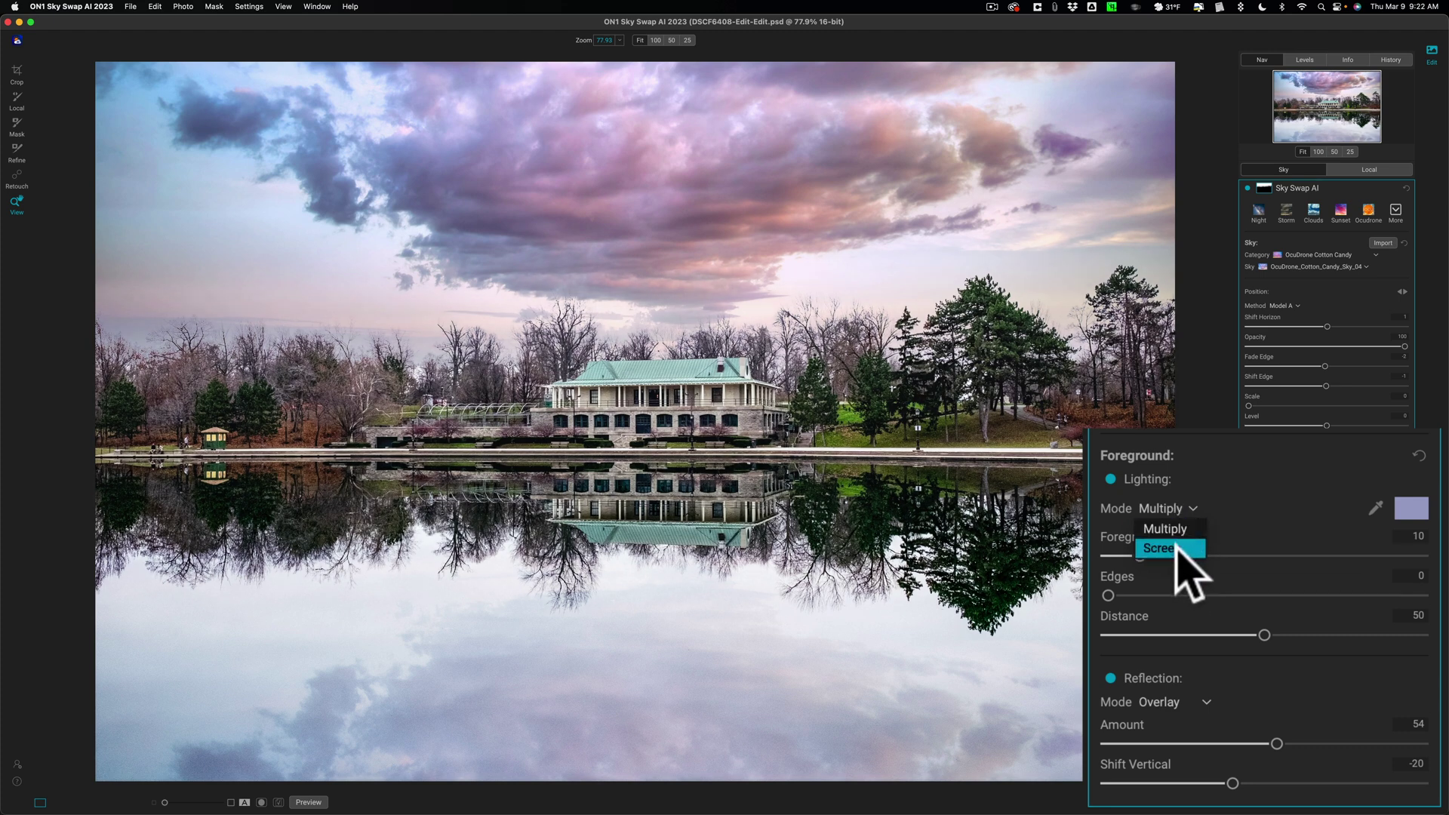
{"action": "left_click", "coordinate": [1192, 529]}
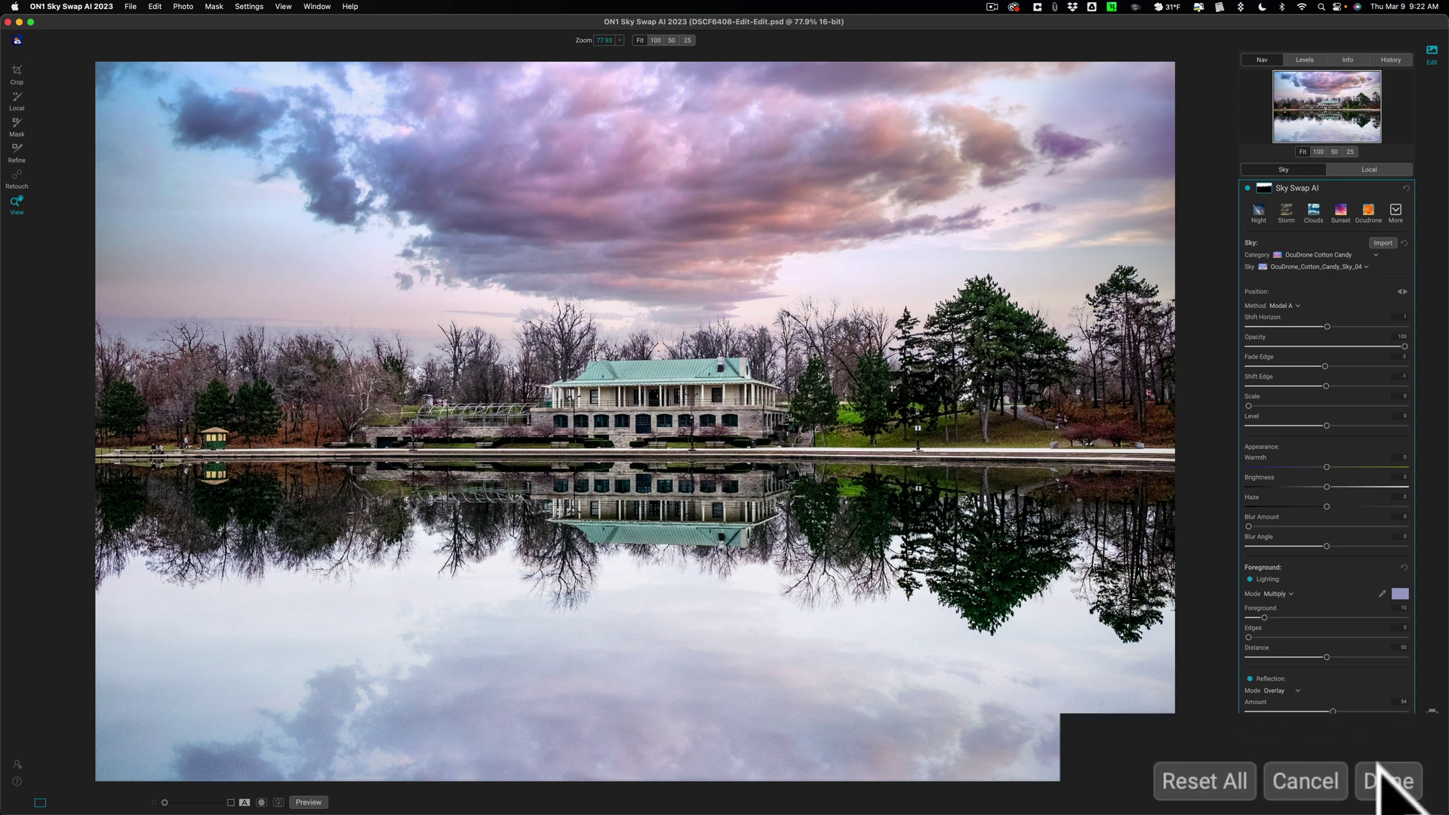
{"action": "left_click", "coordinate": [1387, 782]}
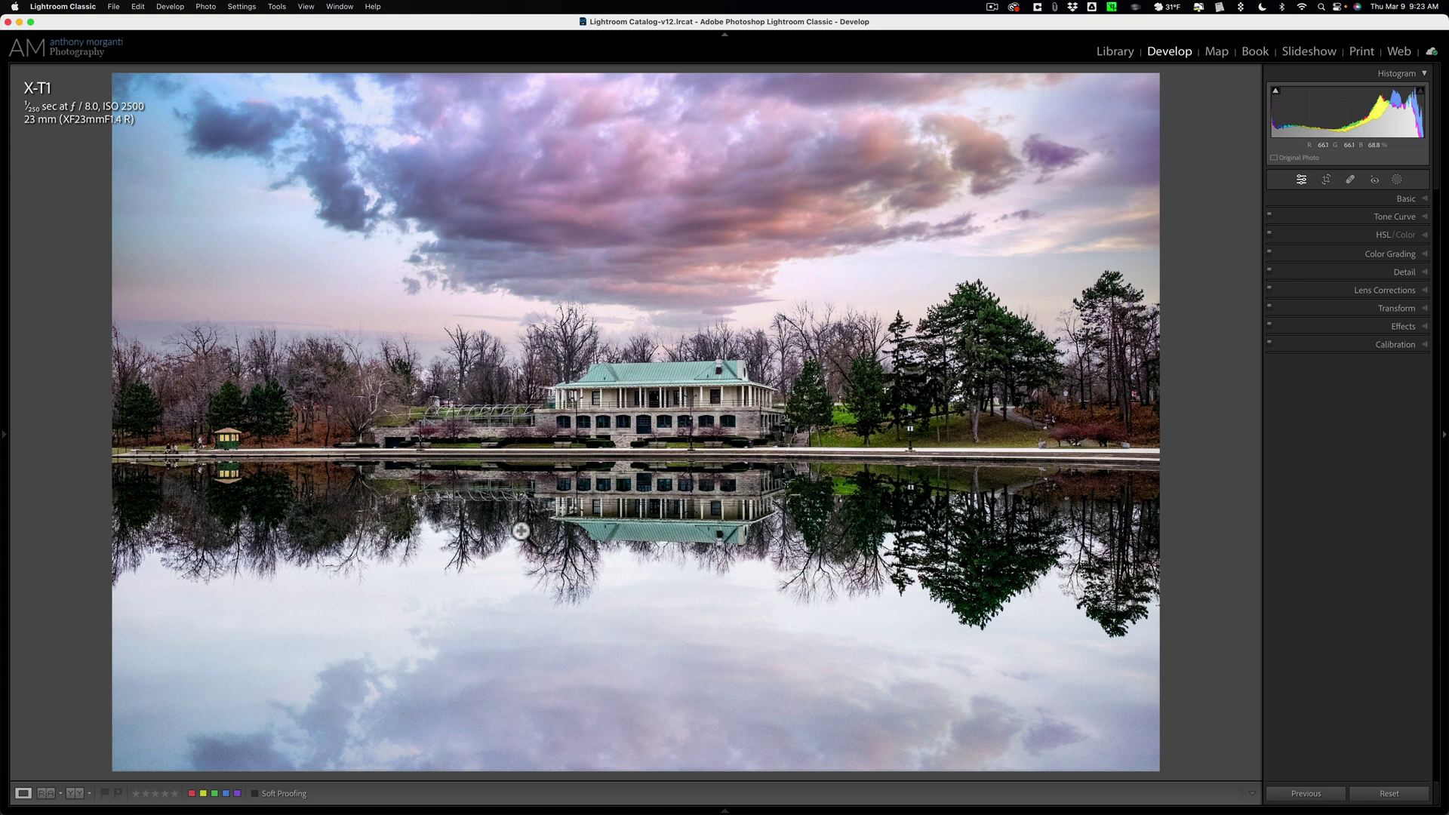
Show the filmstrip and compare the original grey-sky photo with the pink-sky PSD copy
{"action": "key", "text": "F6"}
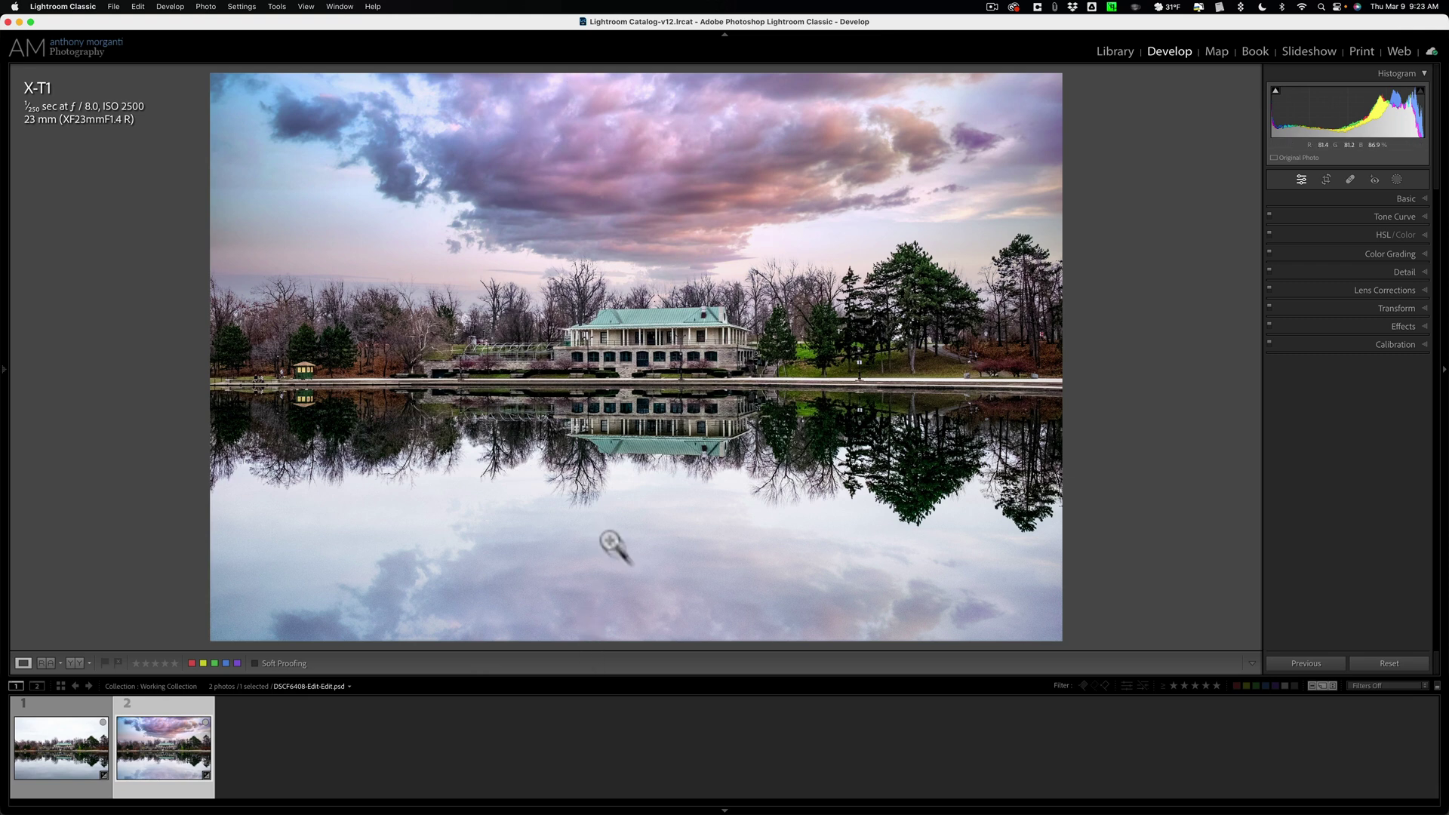
{"action": "left_click", "coordinate": [63, 748]}
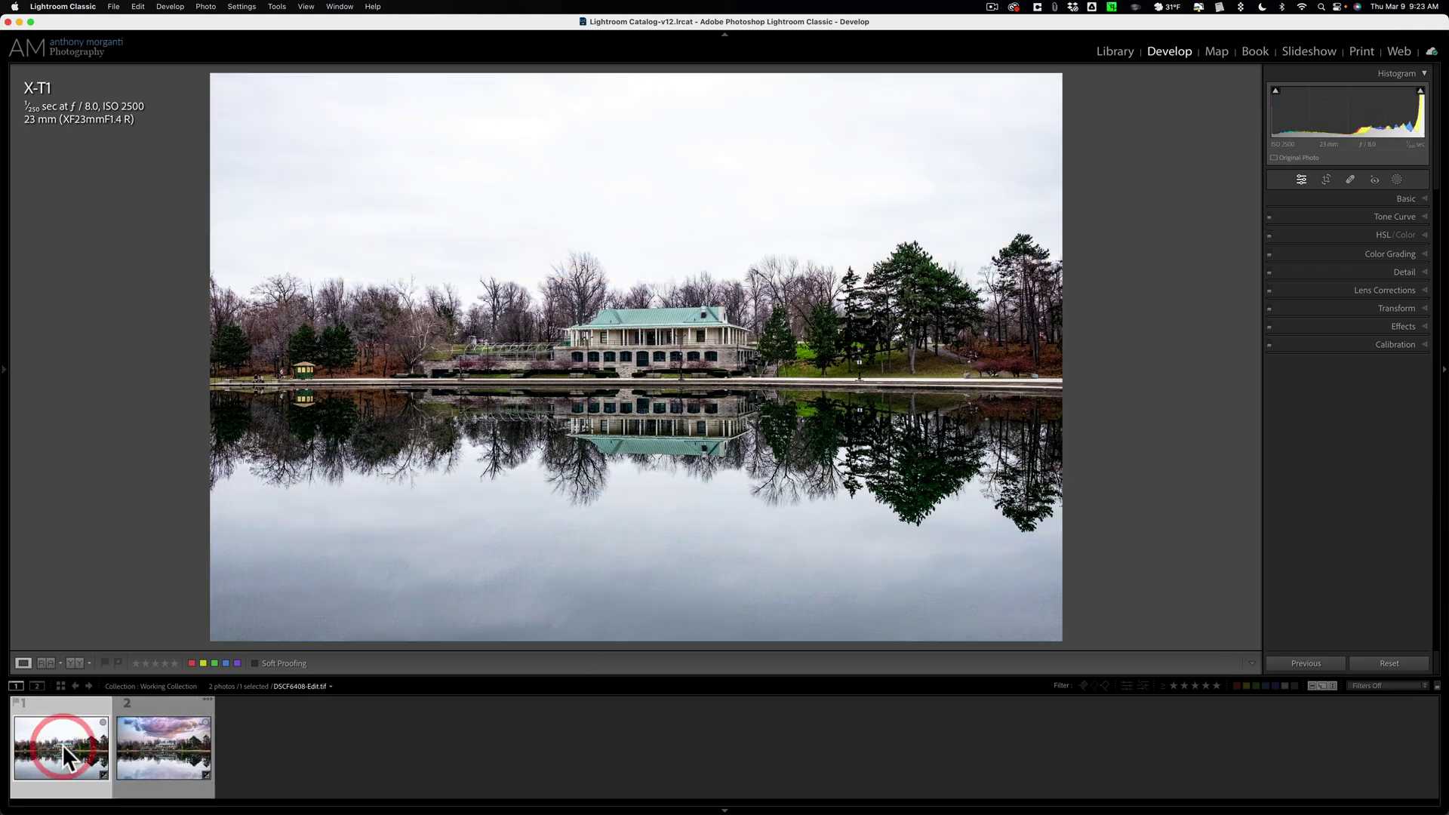
{"action": "left_click", "coordinate": [164, 767]}
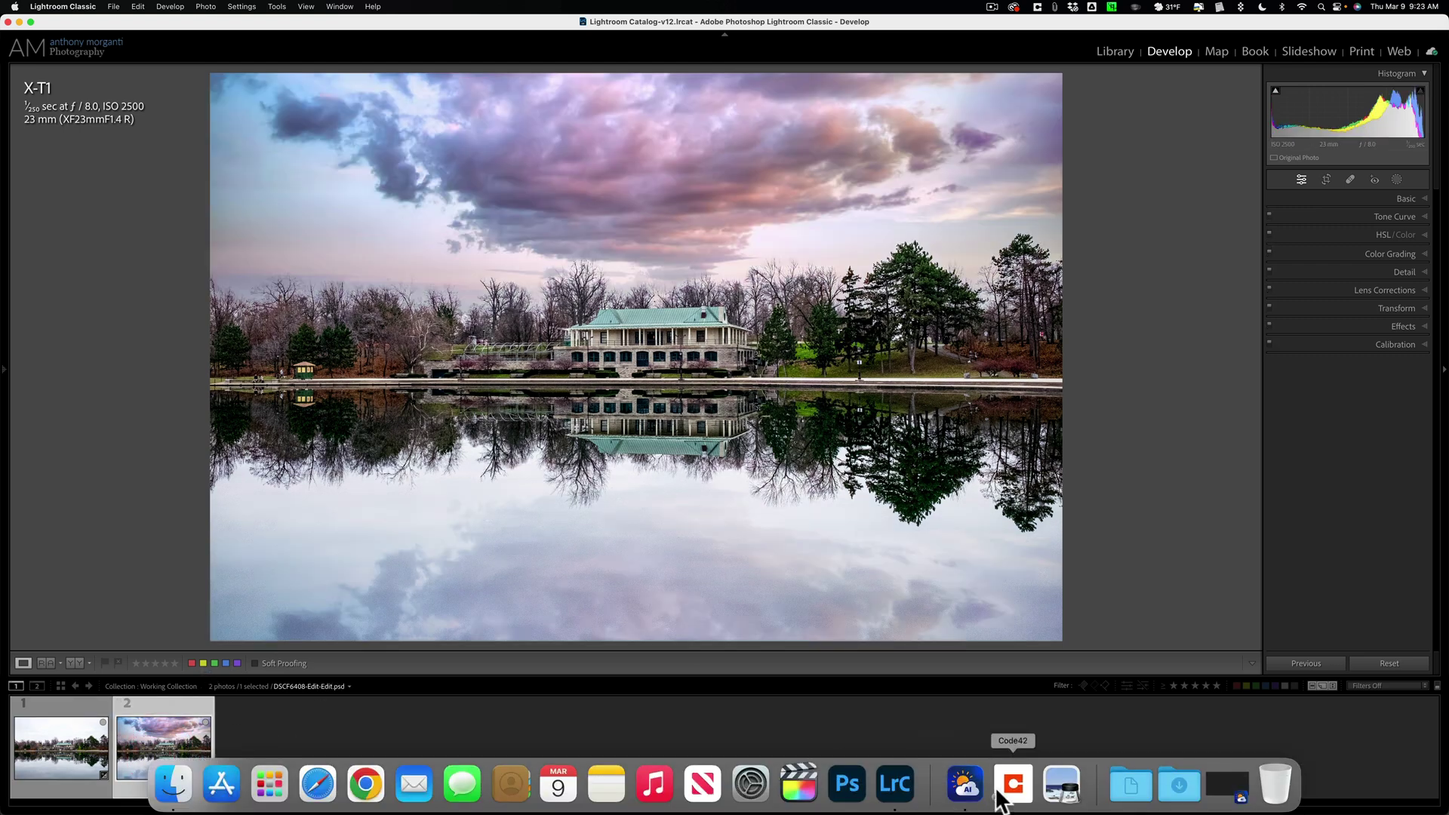
Launch ON1 Sky Swap AI 2023 standalone from the Dock
{"action": "left_click", "coordinate": [972, 792]}
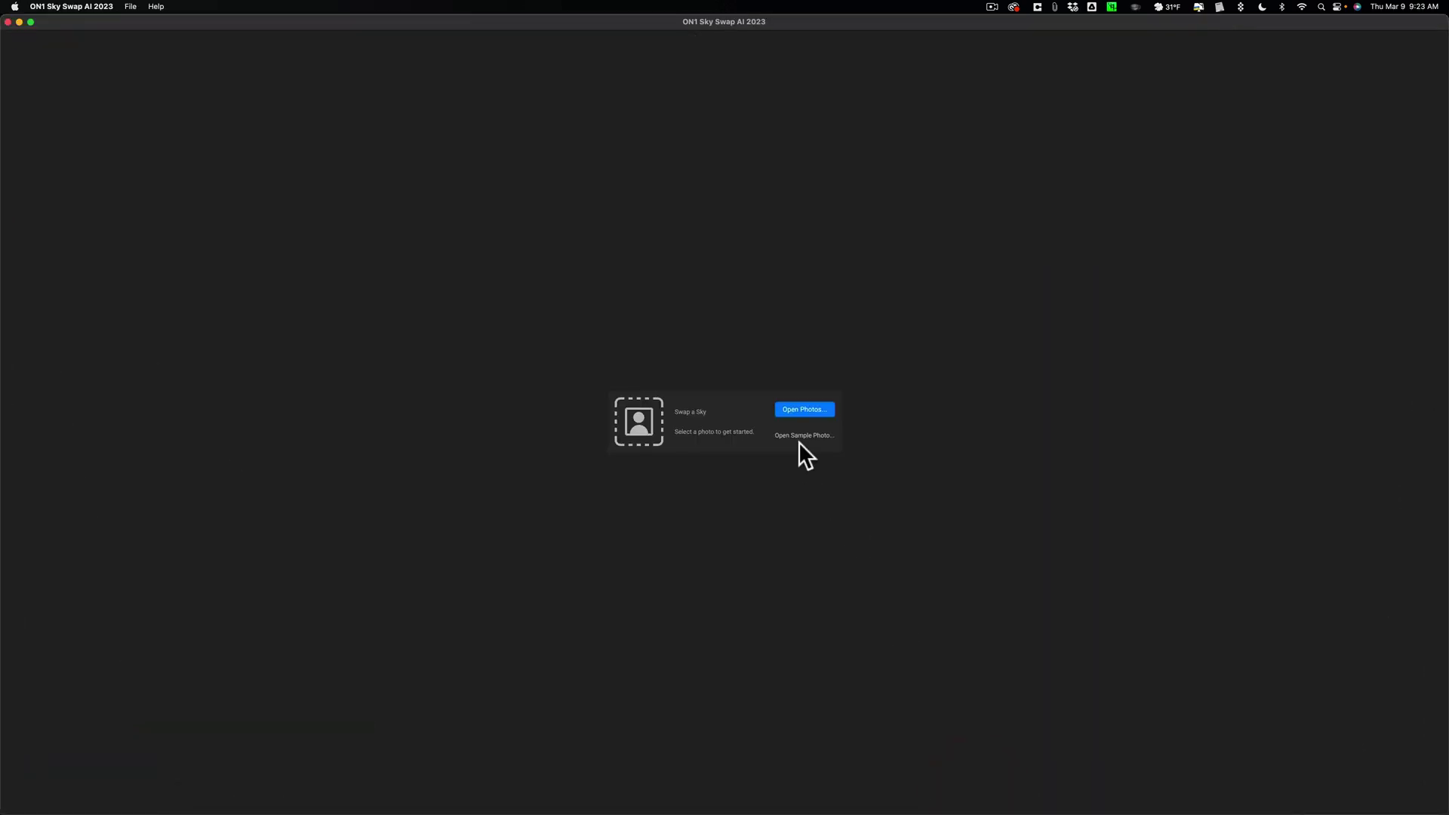